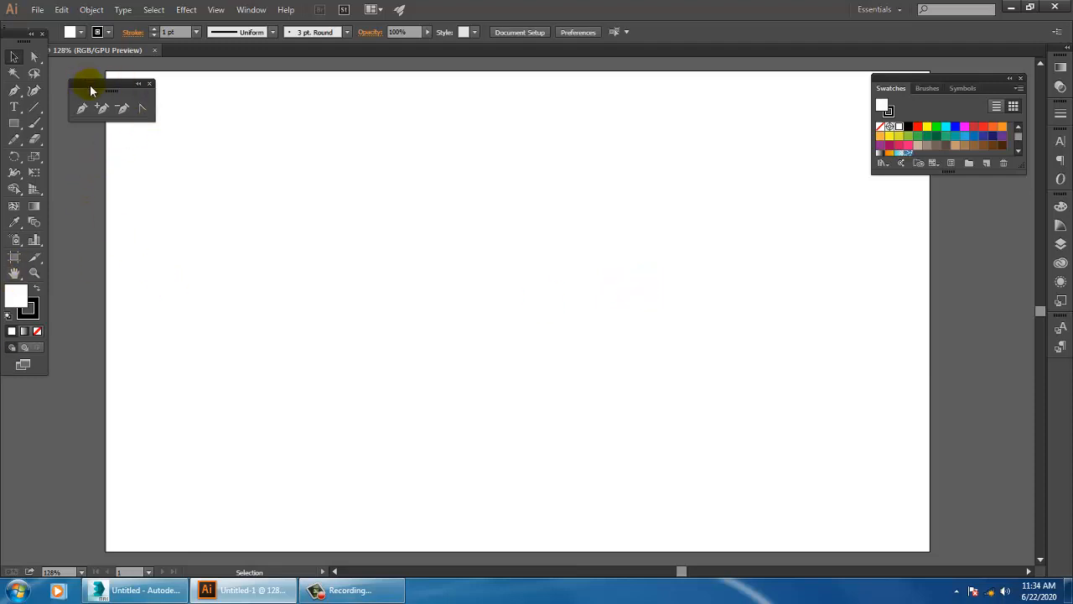
Step: Close the floating Pen tool group, detach the Type tool group and place it beside the toolbox
mouse_move(87, 86)
left_mouse_down()
mouse_move(88, 173)
mouse_move(74, 79)
left_mouse_up()
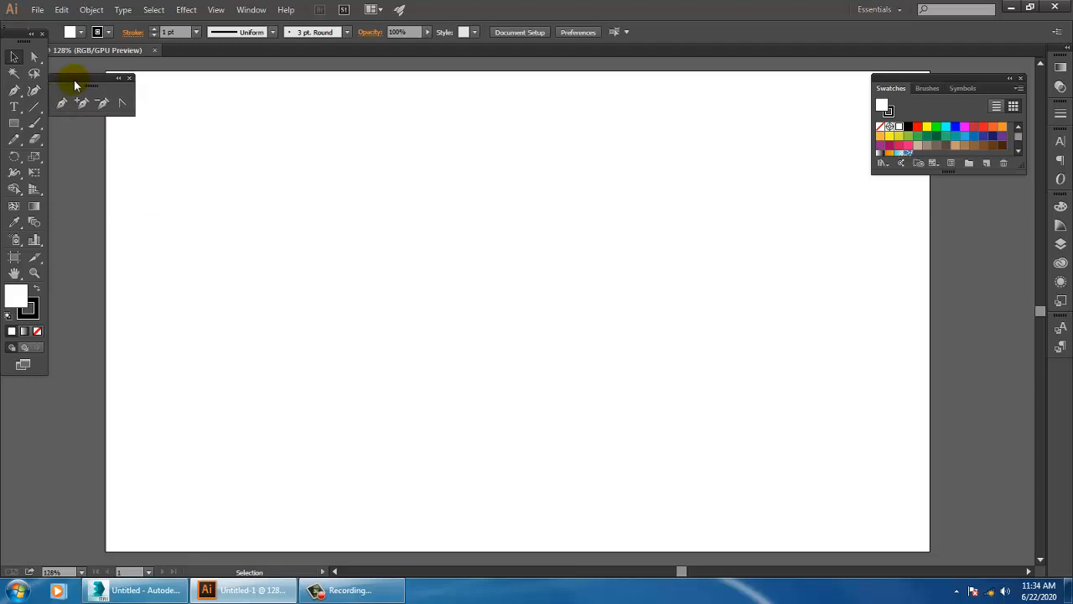
left_click(128, 80)
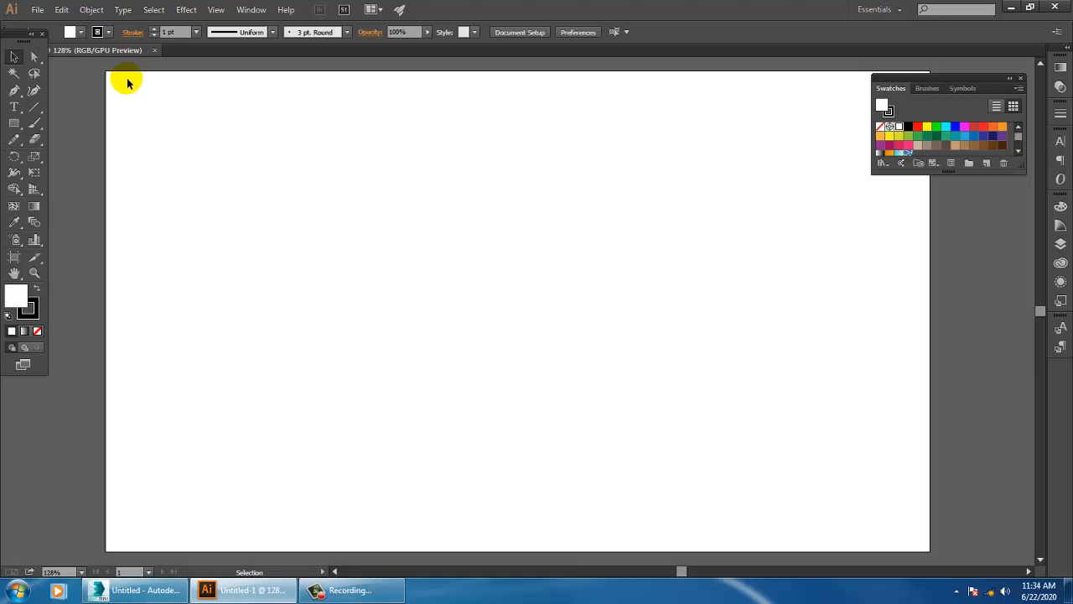
left_click(15, 114)
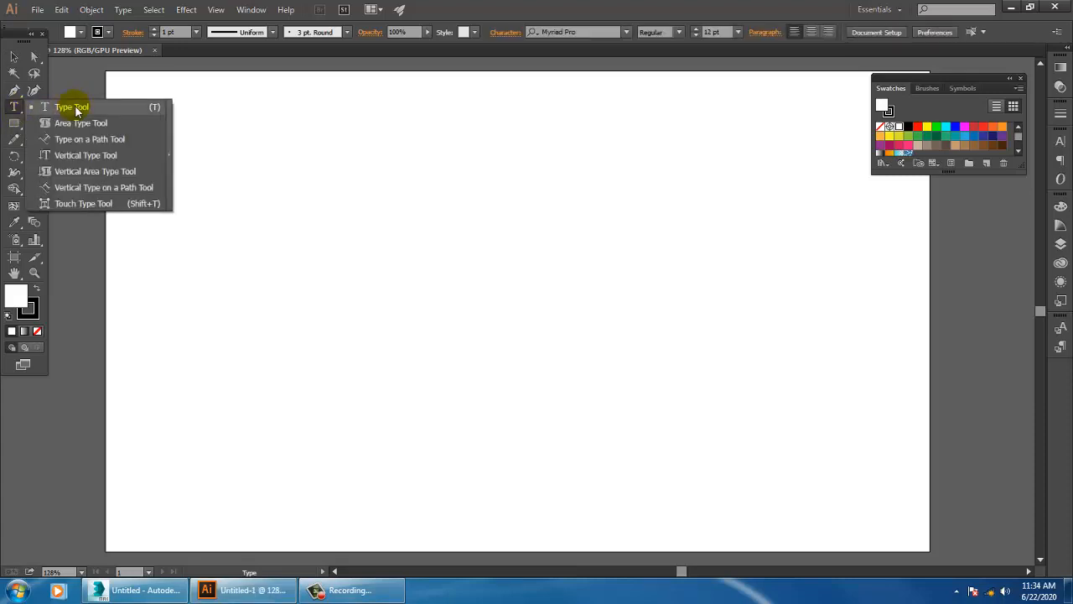
left_click(169, 160)
left_click_drag(77, 113, 100, 74)
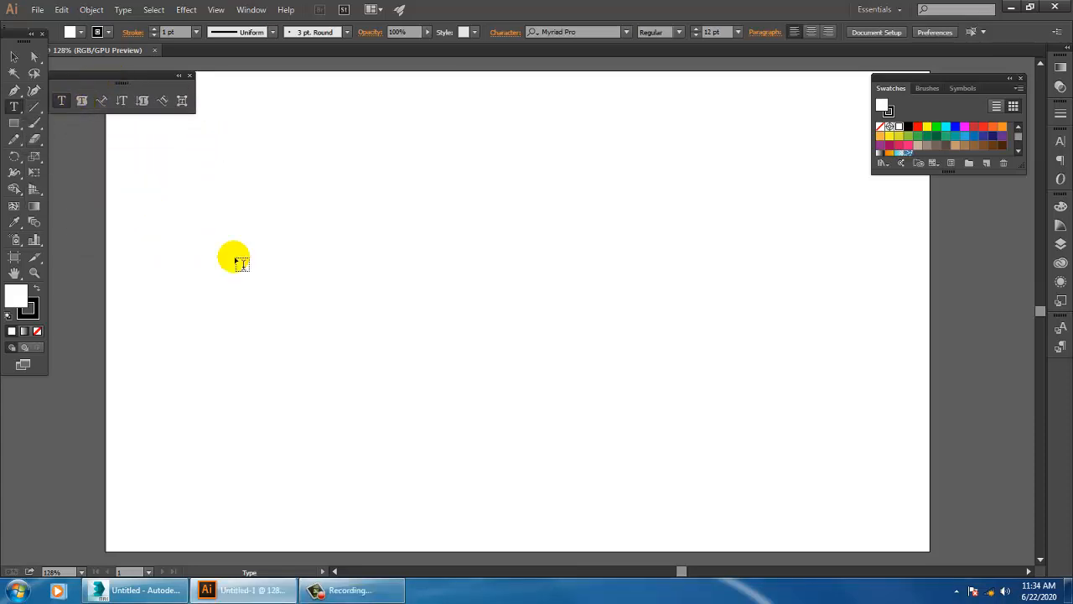
Step: Add the point text "Adobe Illustrator" on the artboard and move it closer to the centre
left_click(274, 285)
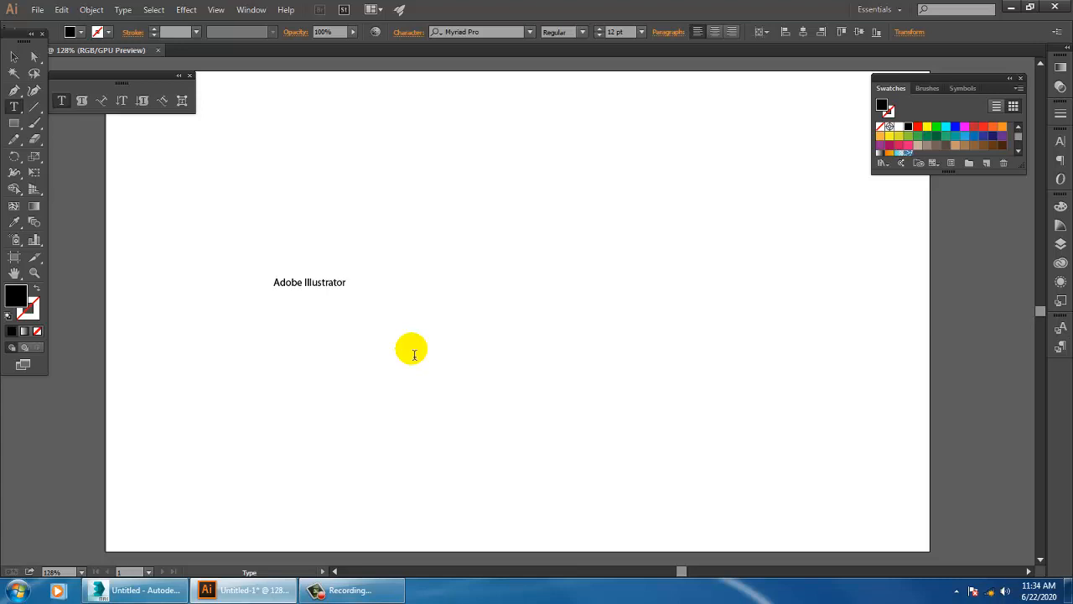
left_click(13, 56)
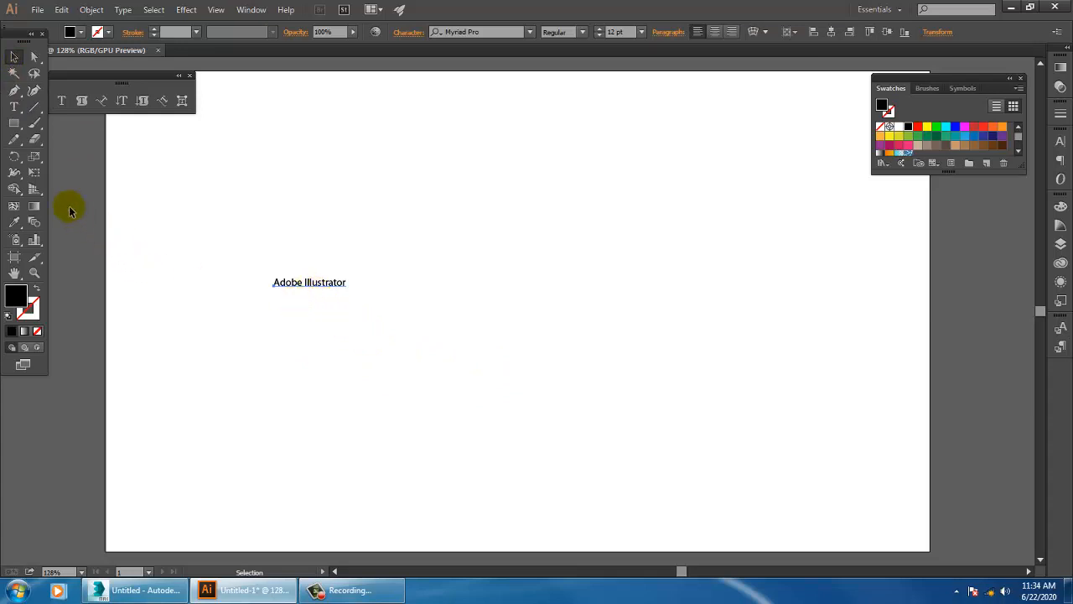
left_click(34, 172)
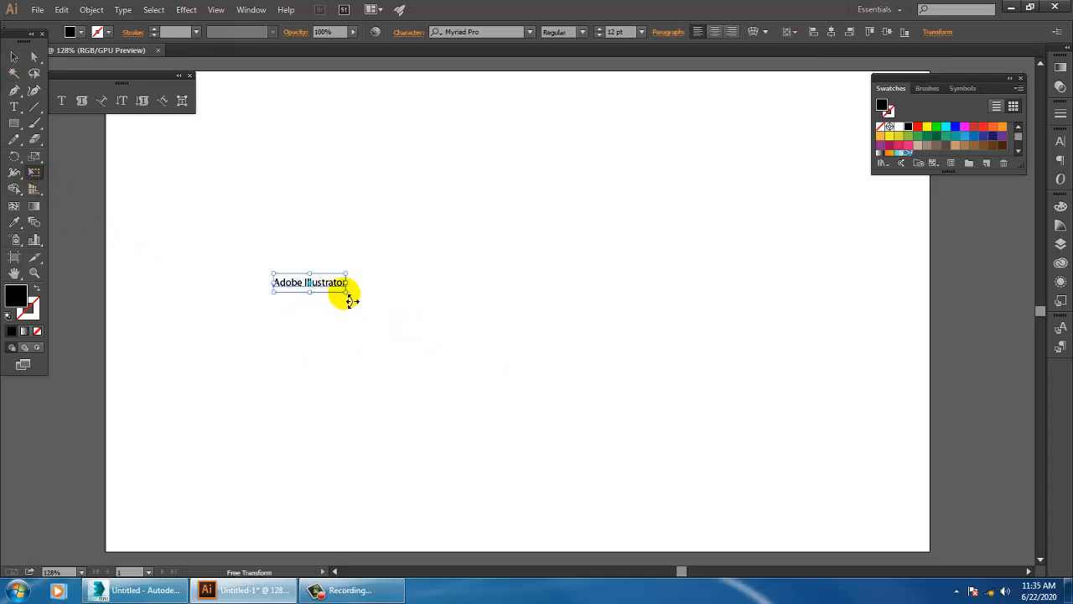
left_click(15, 59)
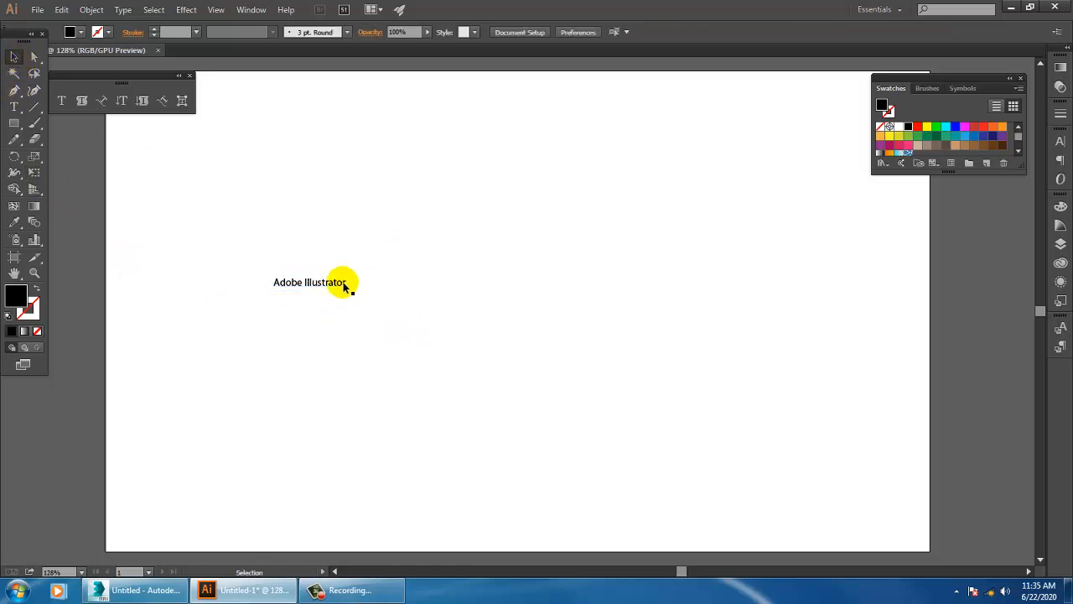
left_click_drag(343, 283, 445, 301)
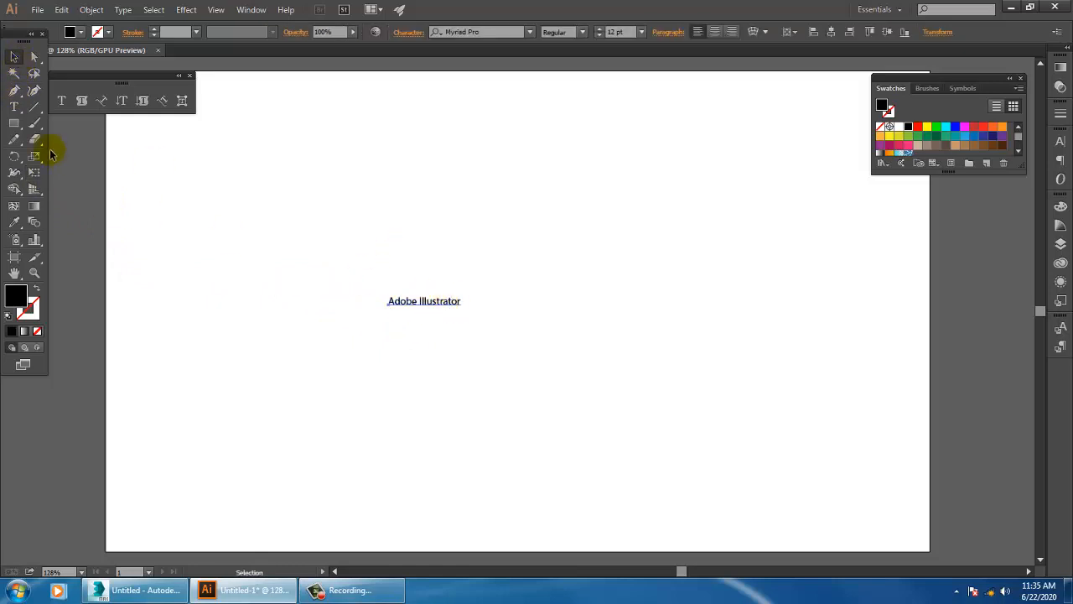
Step: Set the entire "Adobe Illustrator" text to 72 pt and move it to the artboard's lower-left area
left_click_drag(16, 105, 46, 110)
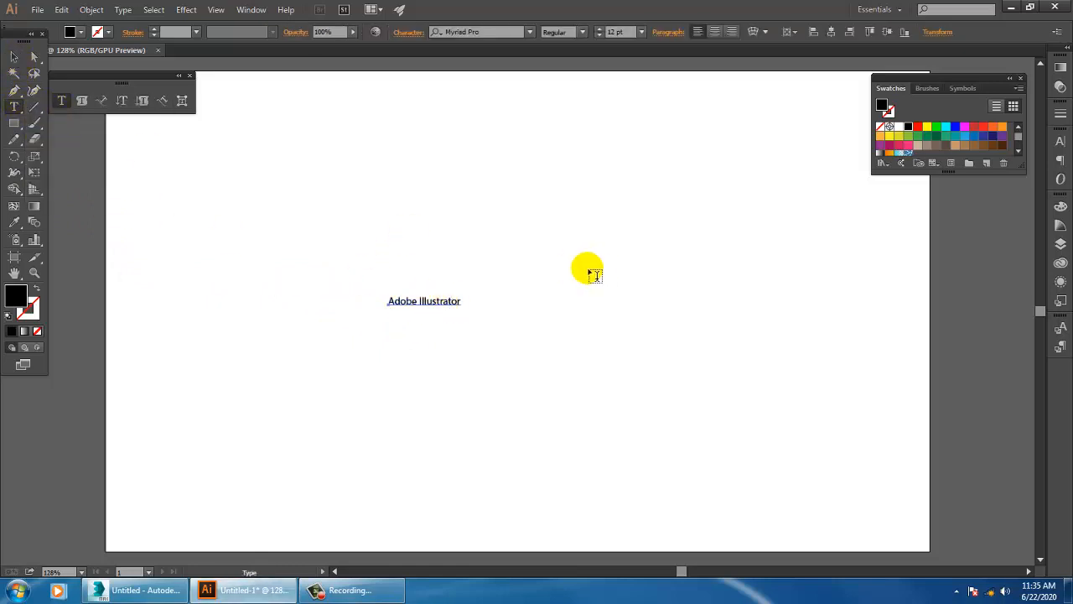
left_click_drag(458, 300, 354, 294)
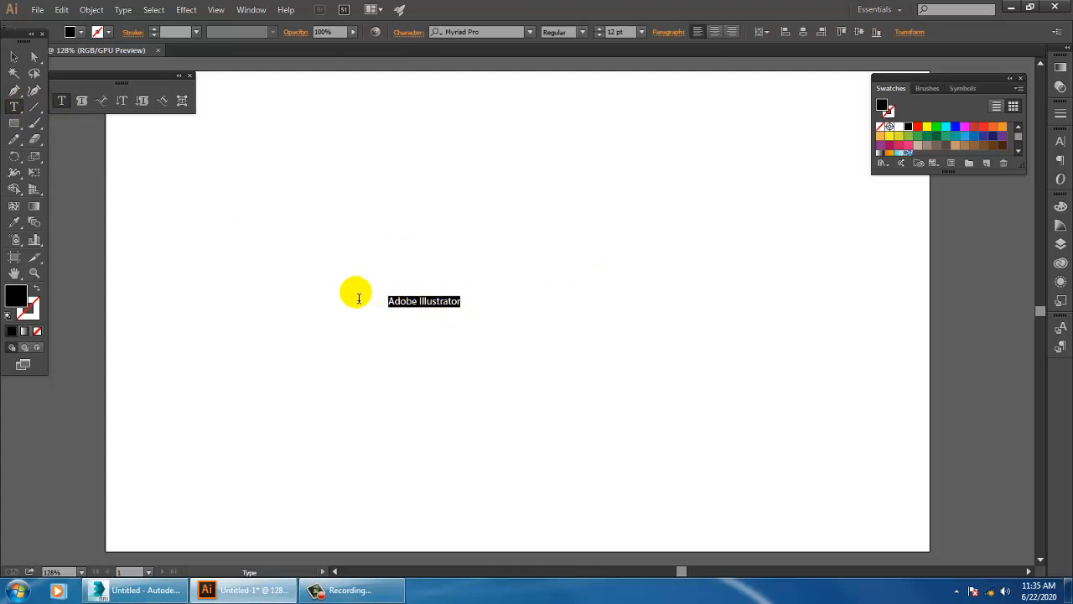
left_click(640, 34)
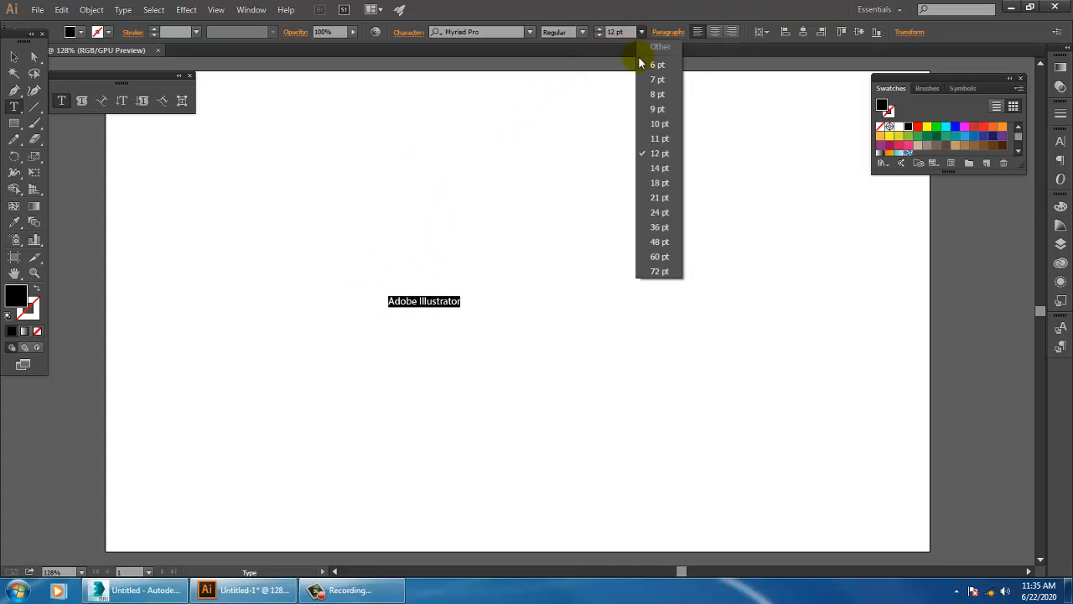
left_click(659, 271)
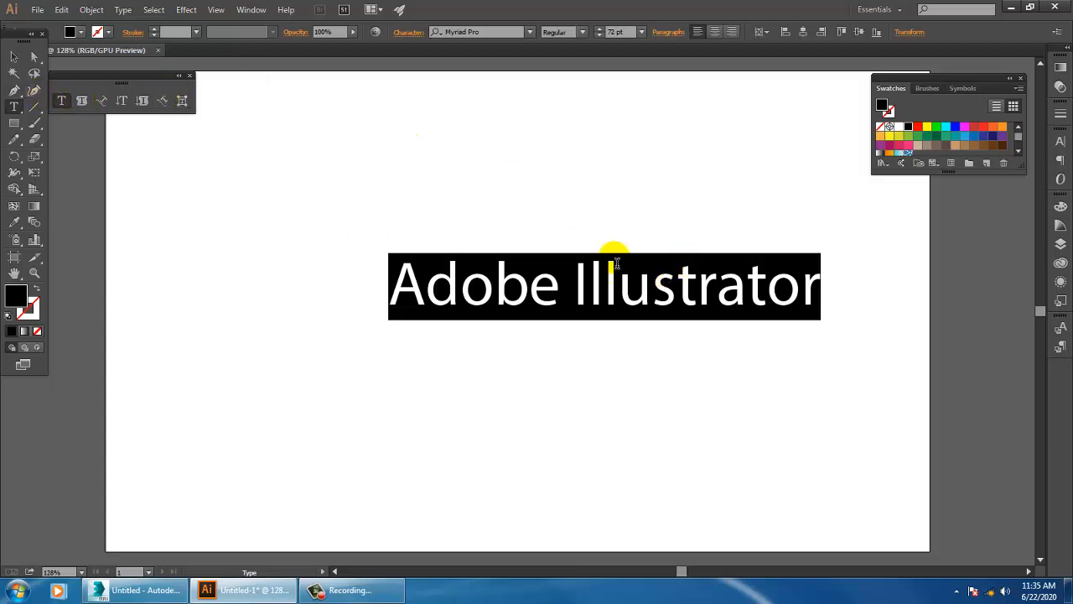
left_click(14, 56)
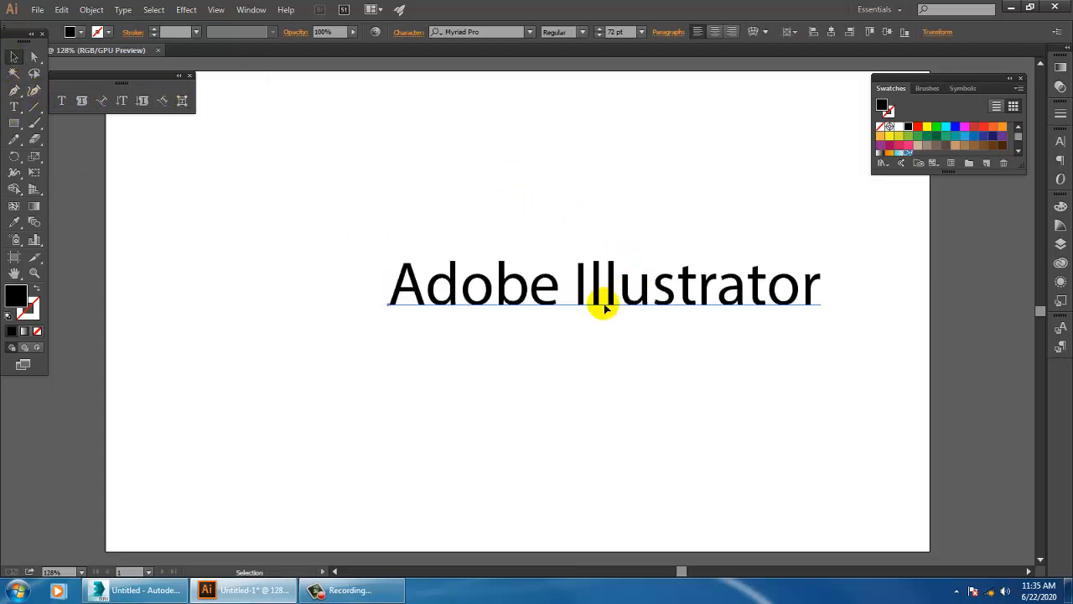
left_click_drag(542, 307, 273, 486)
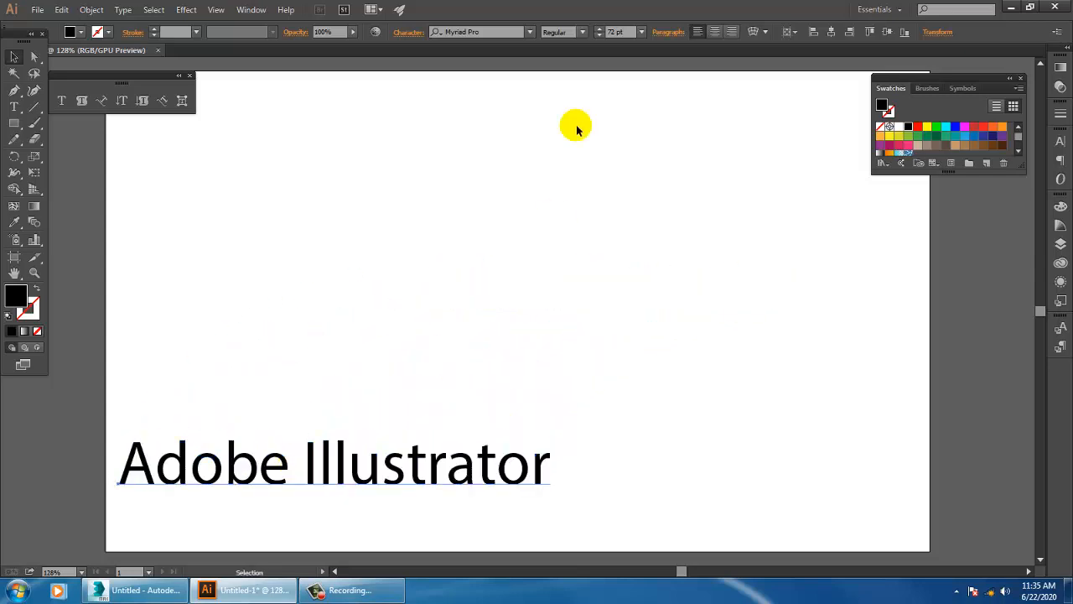
Step: Try out successive font families on the "Adobe Illustrator" text and settle on Plantagenet Cherokee
left_click(484, 33)
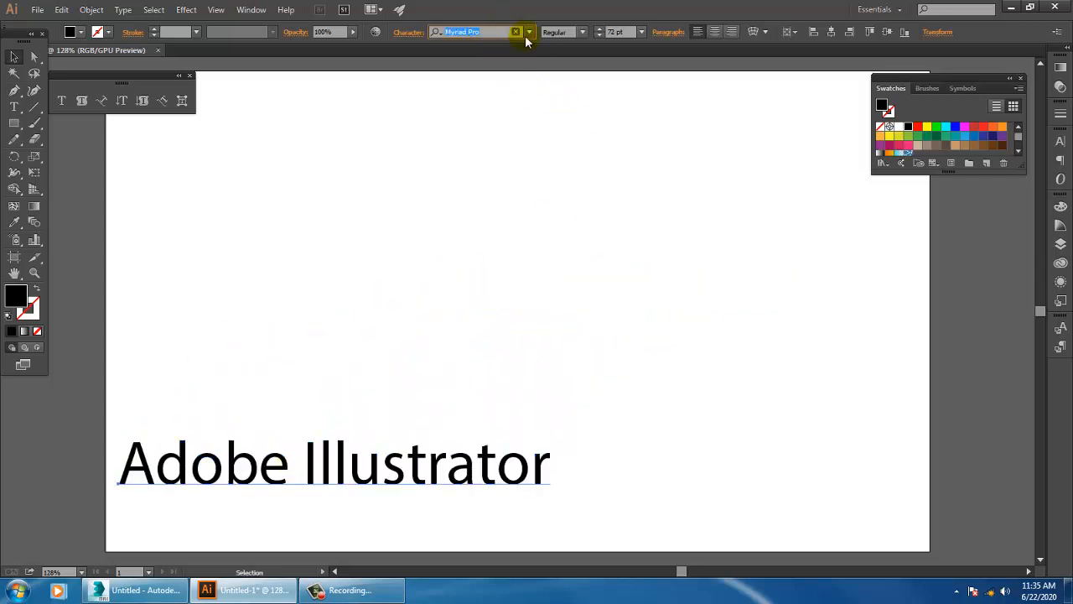
left_click(528, 34)
left_click(528, 34)
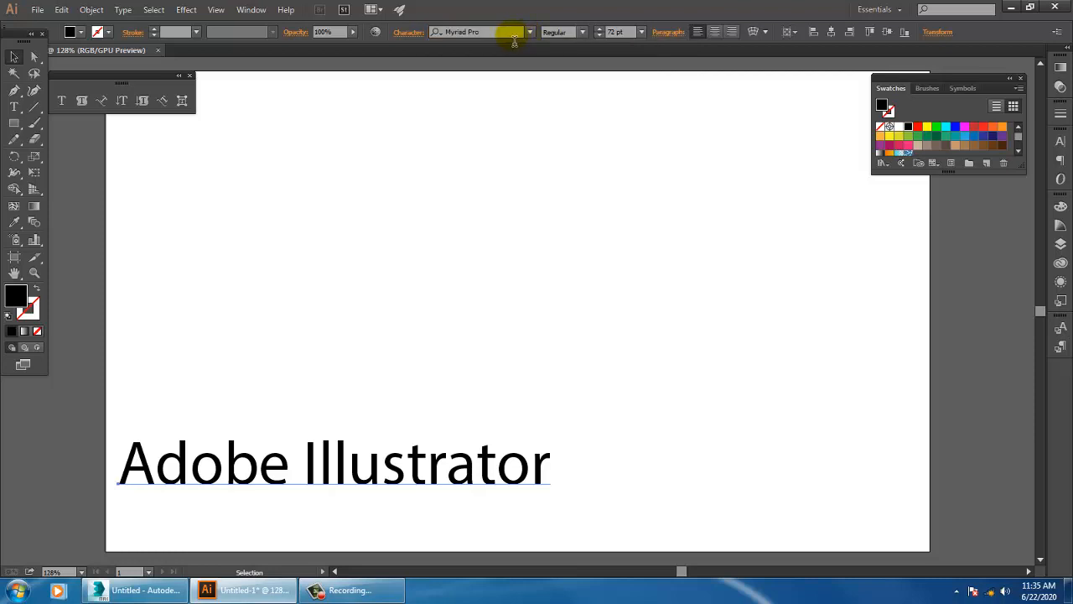
left_click(511, 36)
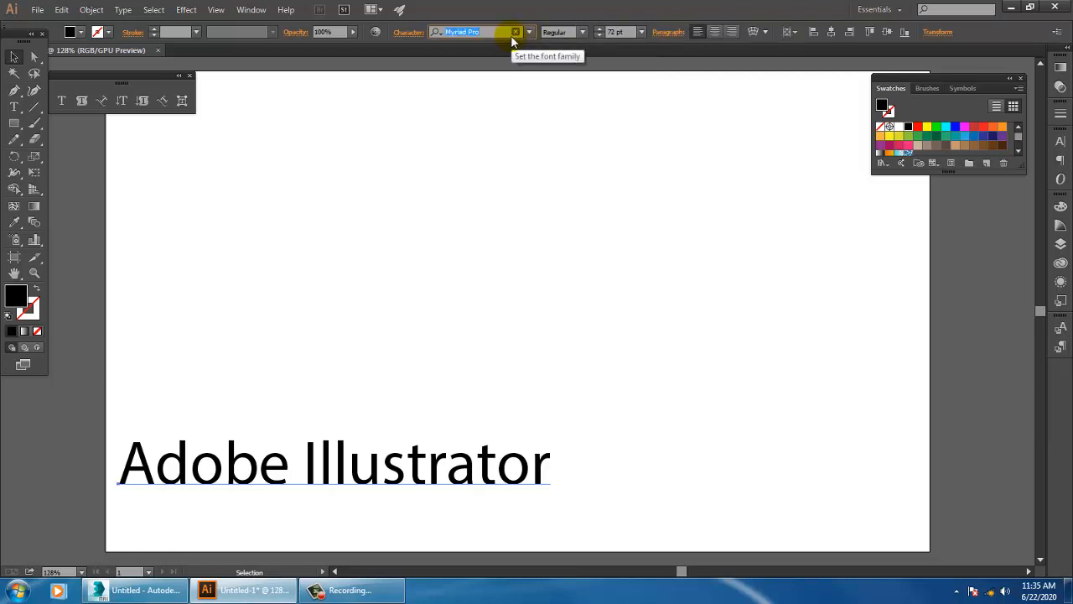
key("Down")
key("Down")
key("Down")
key("Down")
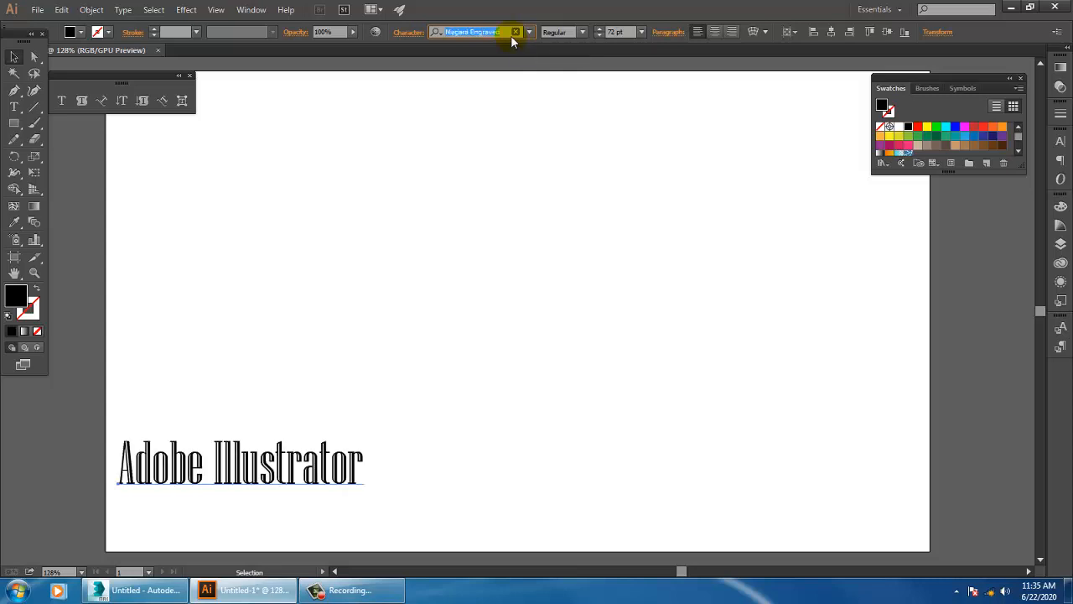
key("Down")
key("Down")
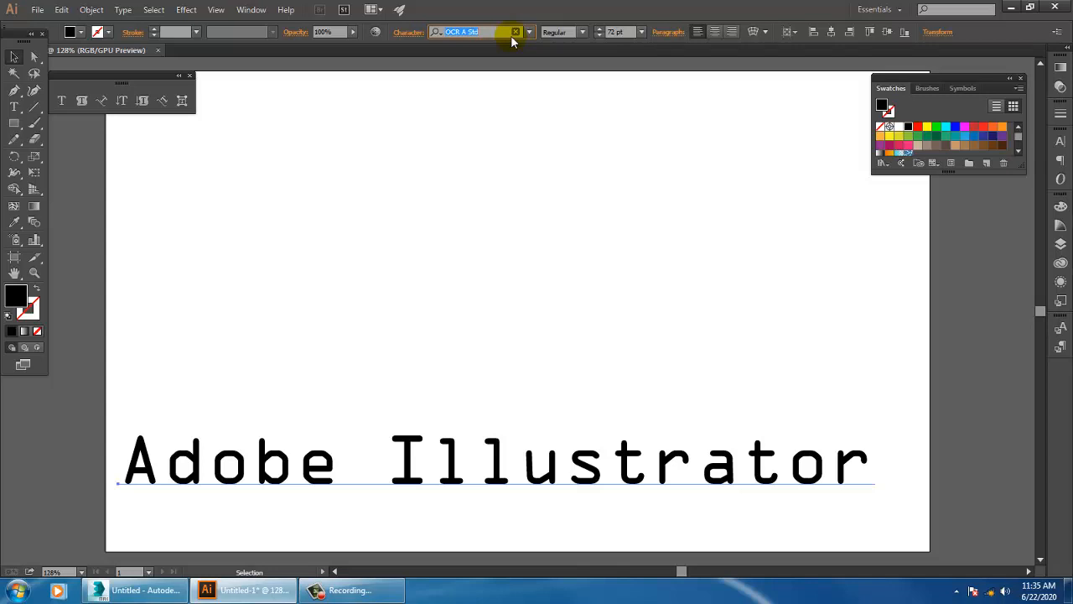
key("Down")
key("Down")
key("Down")
key("Down")
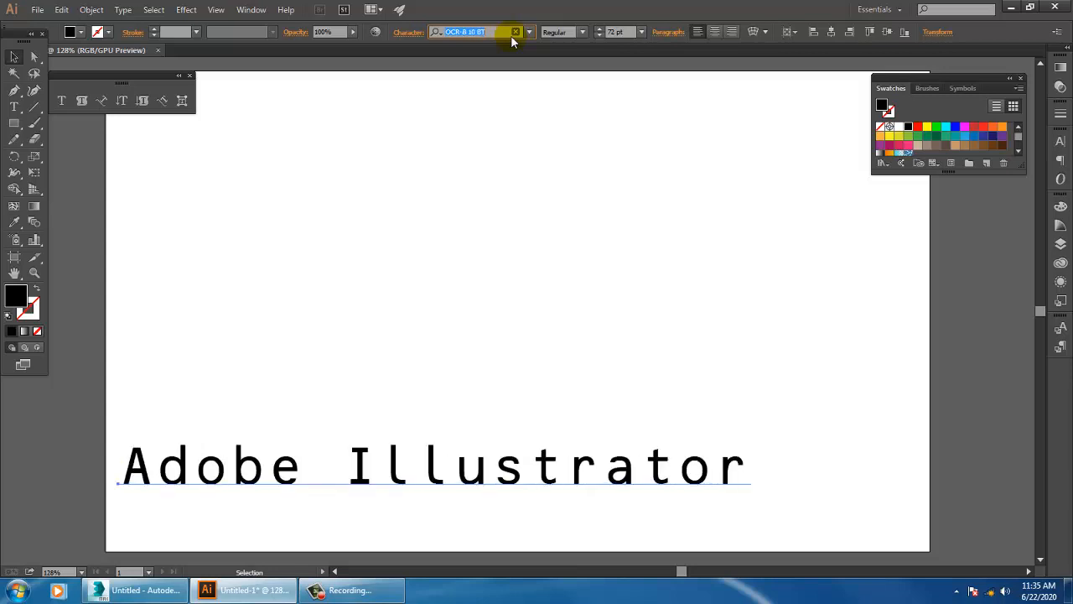
key("Down")
key("Down")
key("Down")
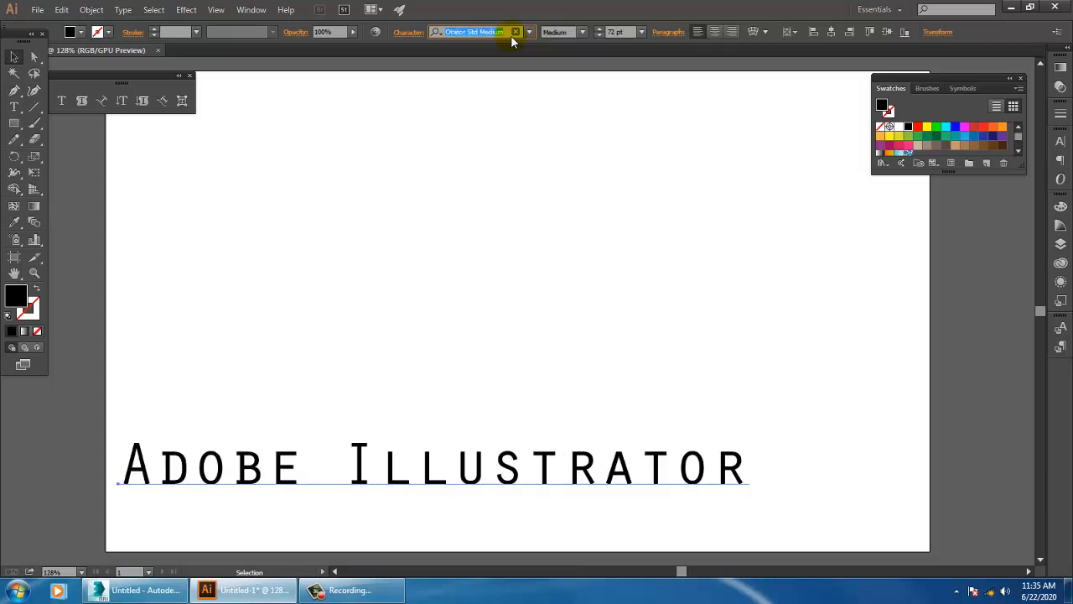
key("Down")
key("Down")
key("Down")
key("Down")
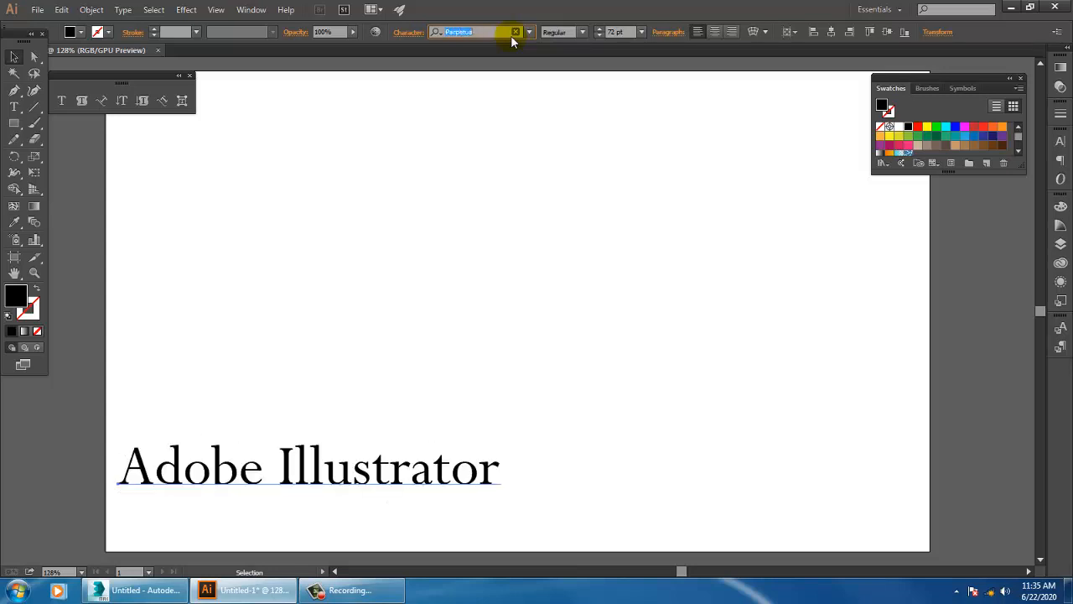
key("Down")
key("Down")
key("Down")
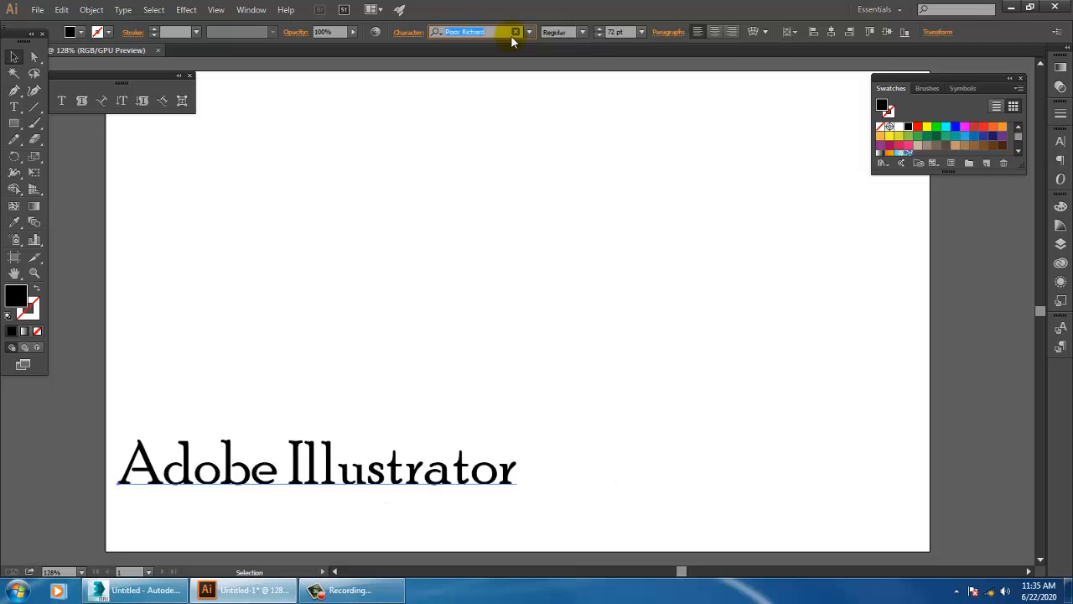
key("Up")
key("Down")
key("Down")
key("Down")
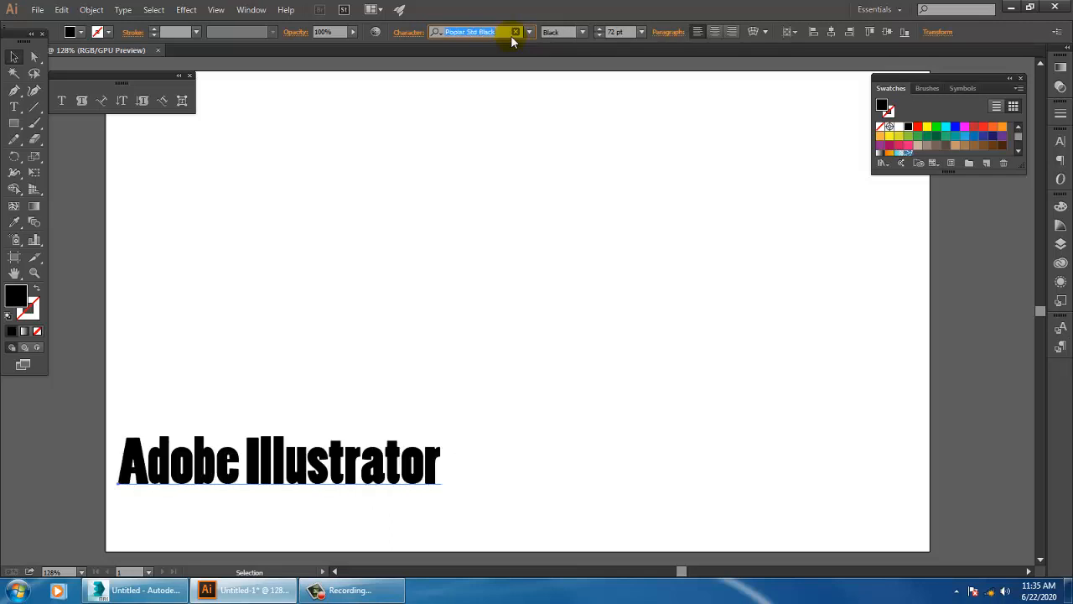
key("Down")
key("Down")
key("Down")
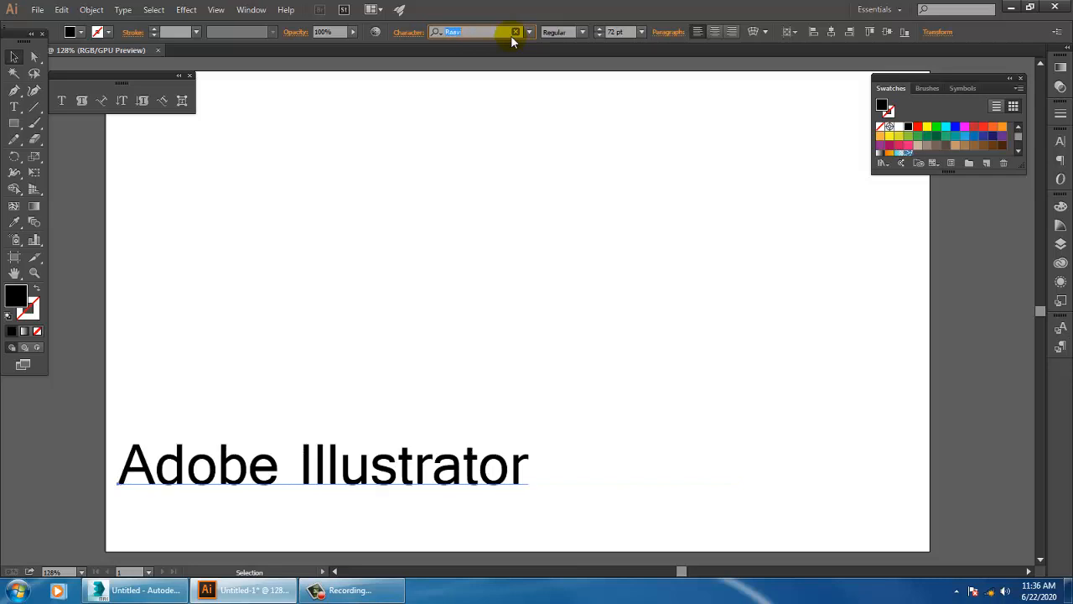
key("Down")
key("Down")
key("Down")
key("Down")
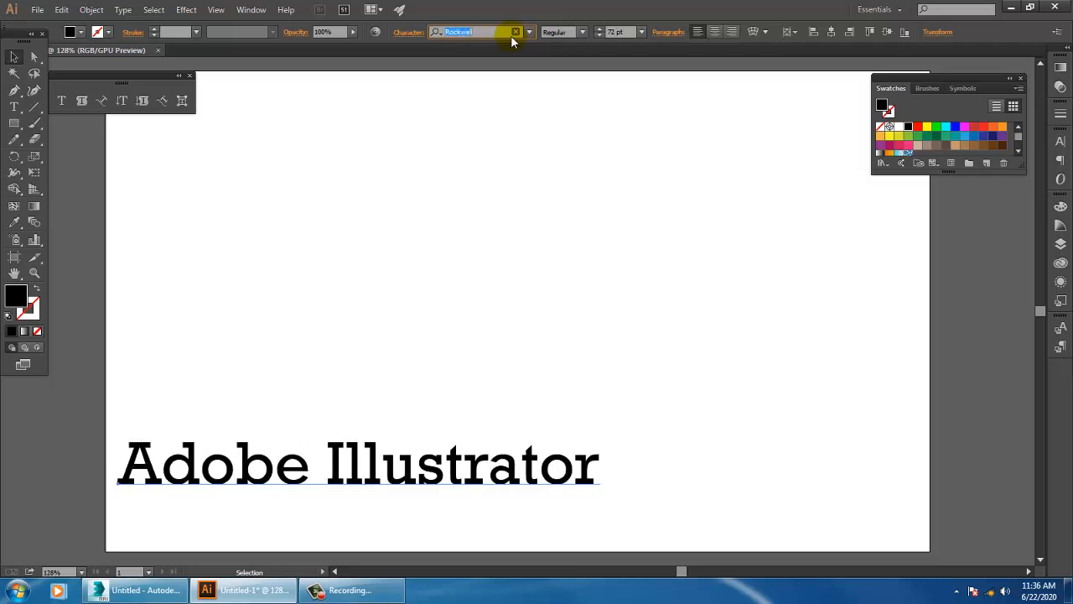
key("Up")
key("Up")
key("Up")
key("Up")
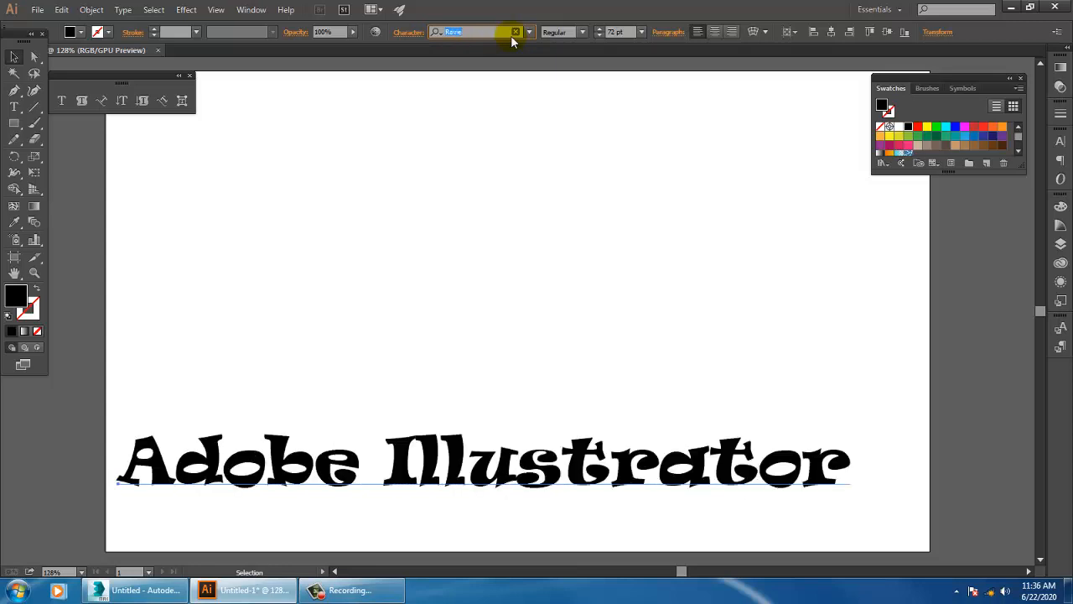
key("Up")
key("Up")
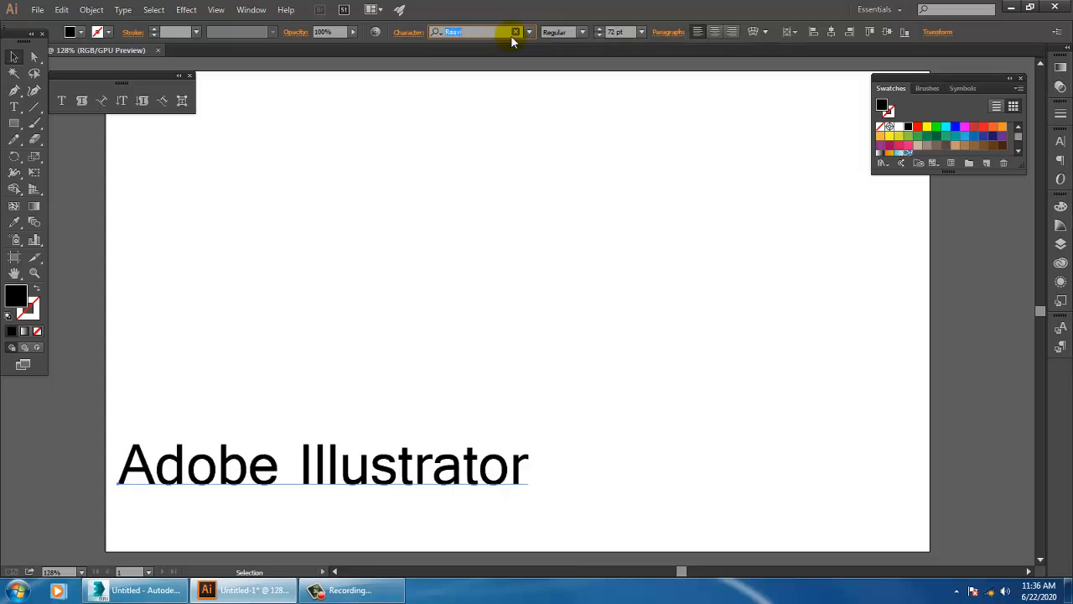
key("Up")
key("Up")
key("Up")
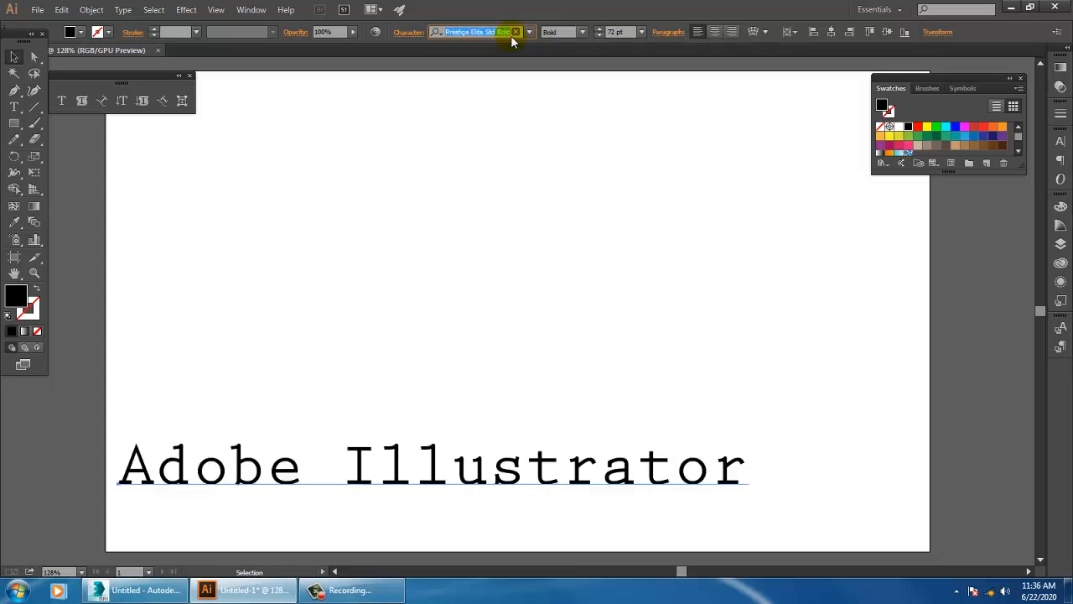
key("Up")
key("Up")
key("Up")
key("Up")
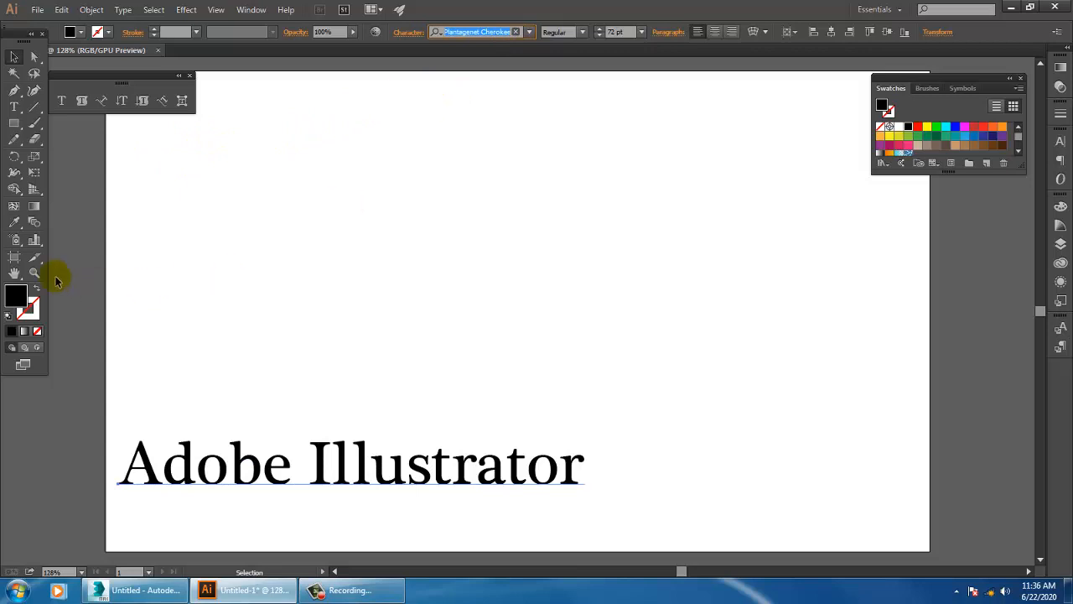
Step: Set the text's fill colour to light blue, hex 71D0FF
double_click(17, 298)
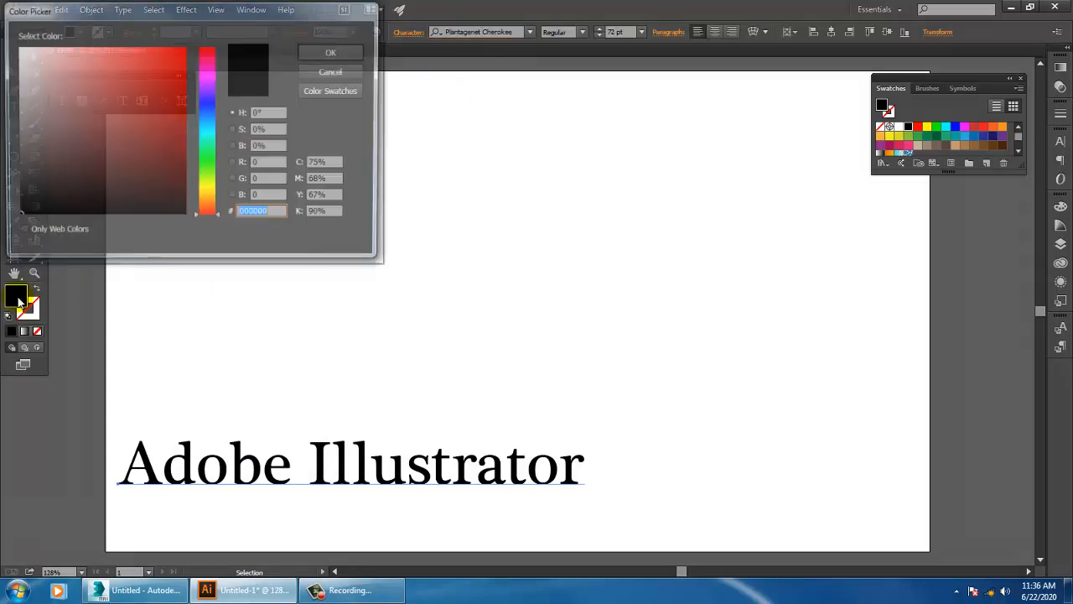
left_click(208, 204)
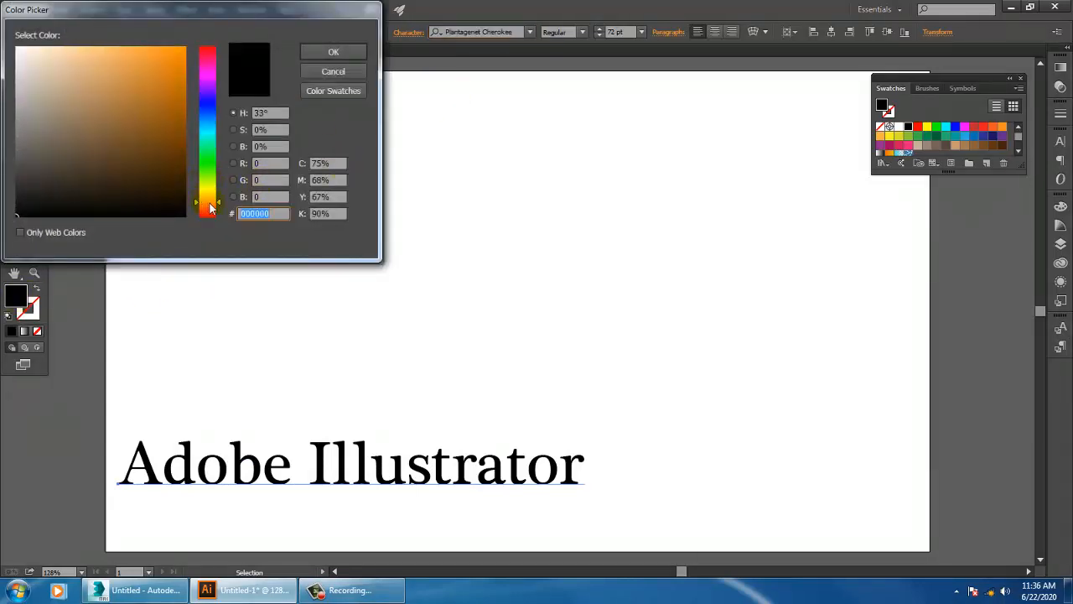
left_click_drag(208, 202, 211, 121)
left_click(145, 96)
left_click_drag(146, 96, 111, 47)
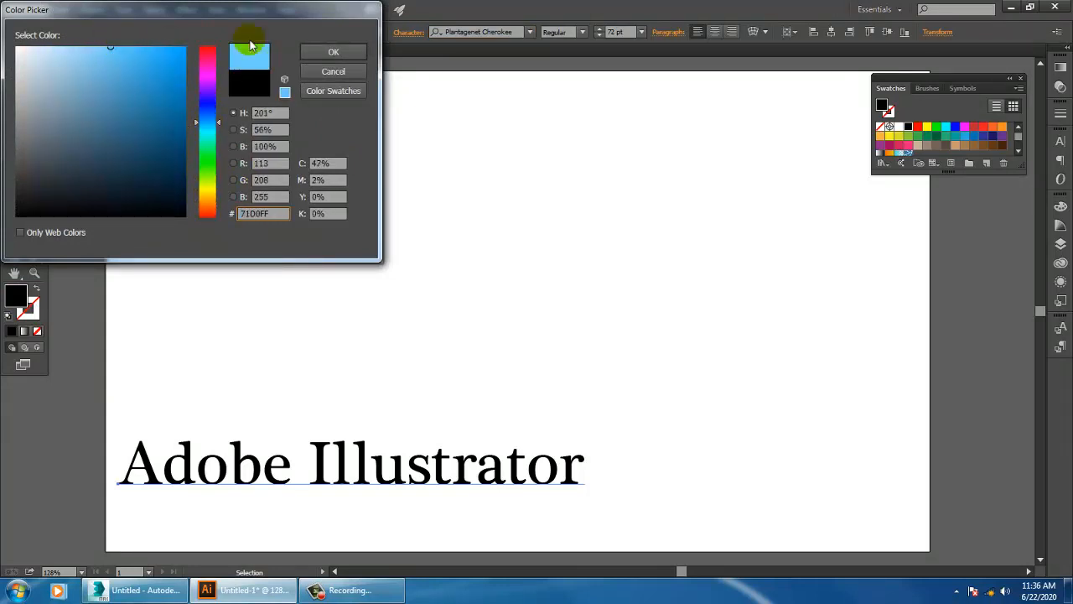
left_click(319, 52)
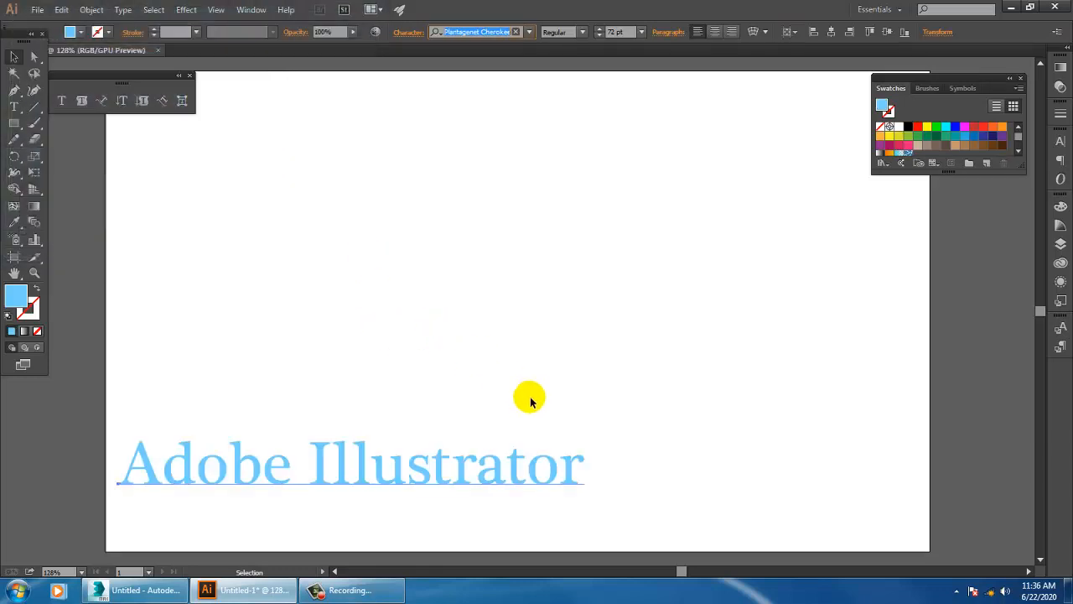
Step: Give the "Adobe Illustrator" text a red stroke, hex EF0000
left_click(428, 467)
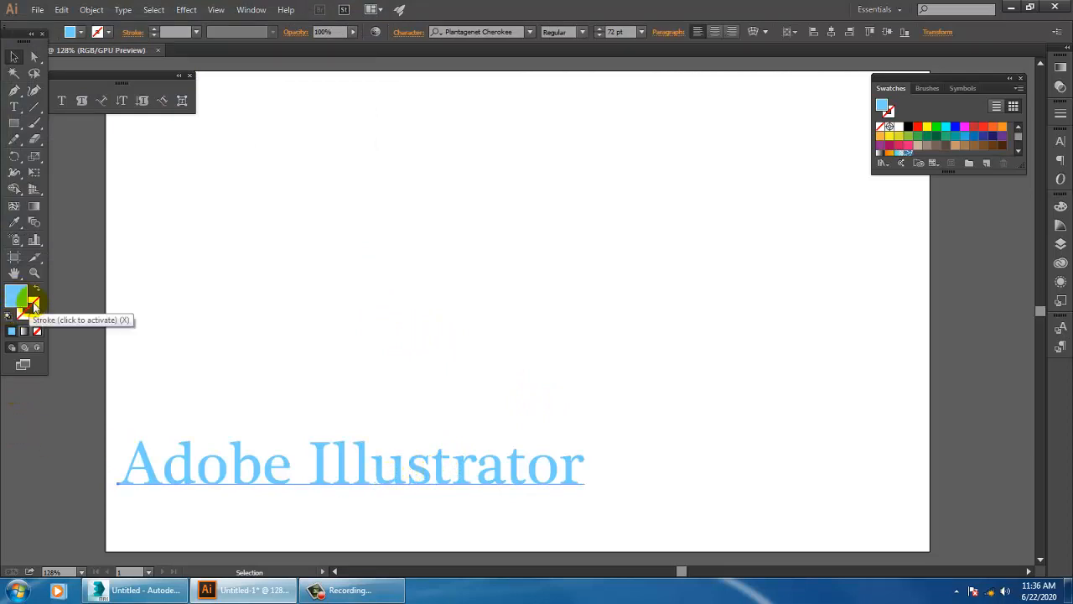
double_click(34, 306)
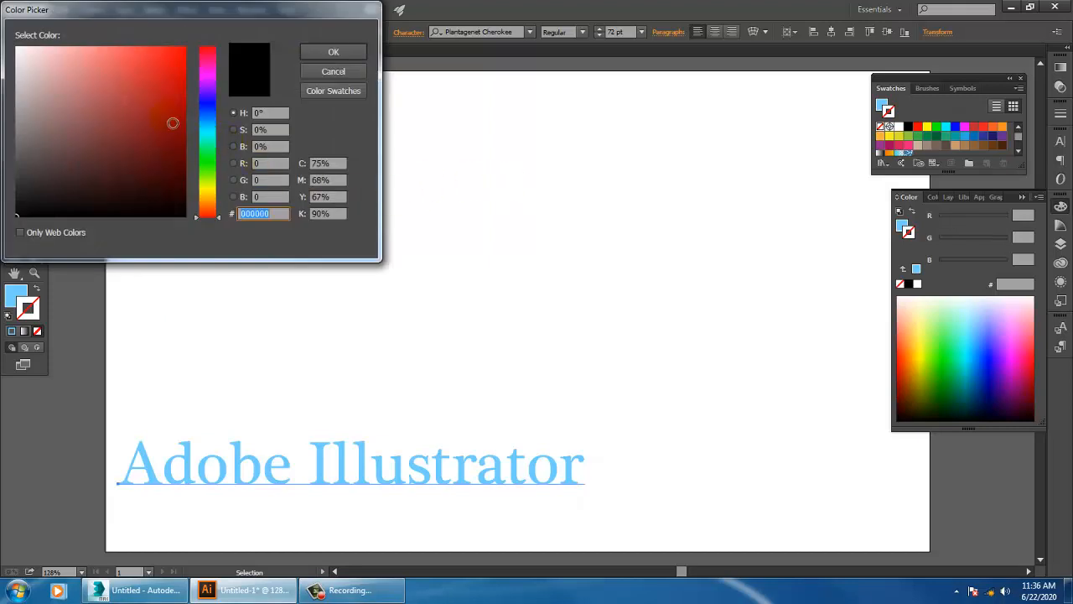
type("ef0000")
left_click(333, 52)
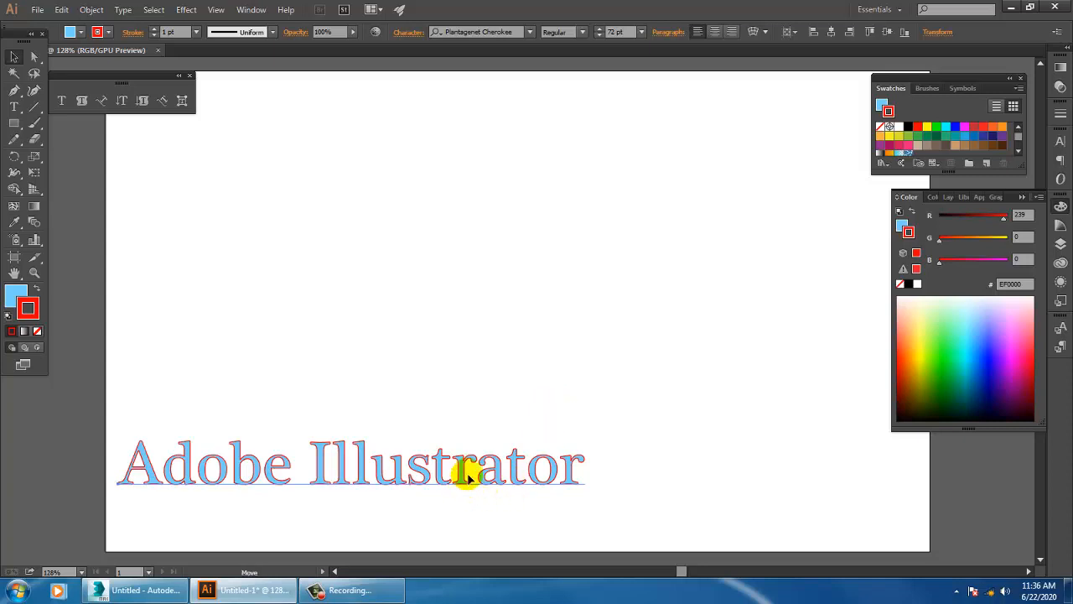
Step: Move the "Adobe Illustrator" text slightly down, remove its stroke and make its fill the active colour
mouse_move(467, 474)
left_mouse_down()
mouse_move(456, 479)
mouse_move(470, 496)
left_mouse_up()
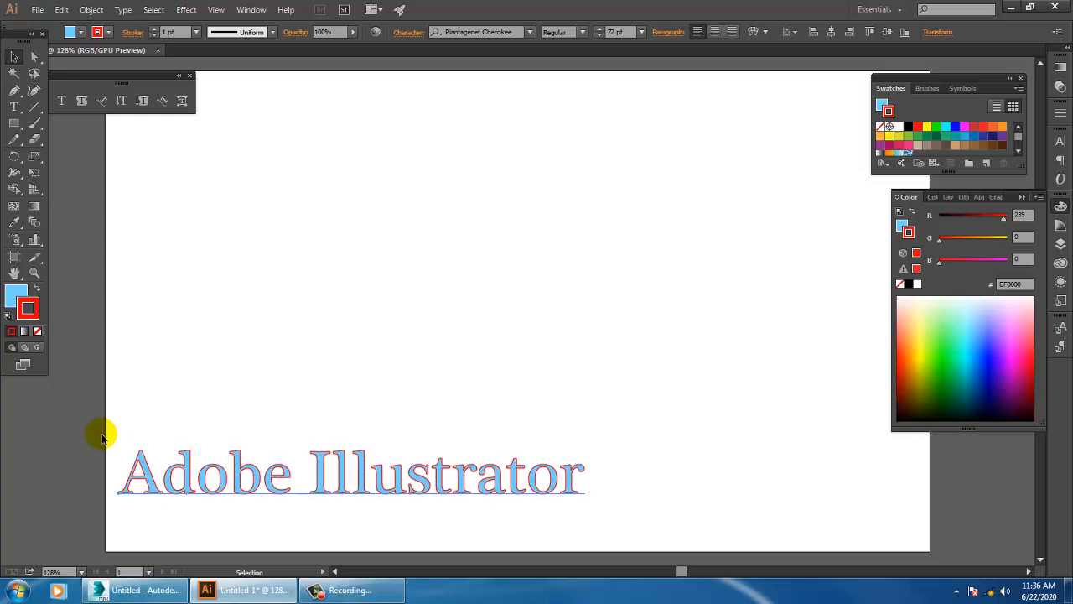
left_click(36, 335)
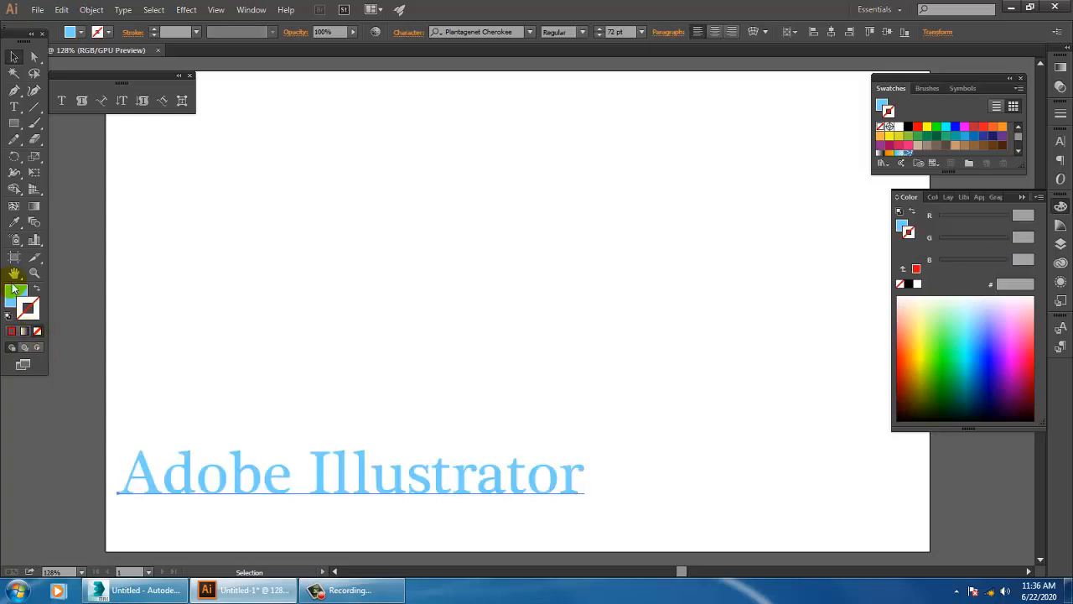
left_click(18, 294)
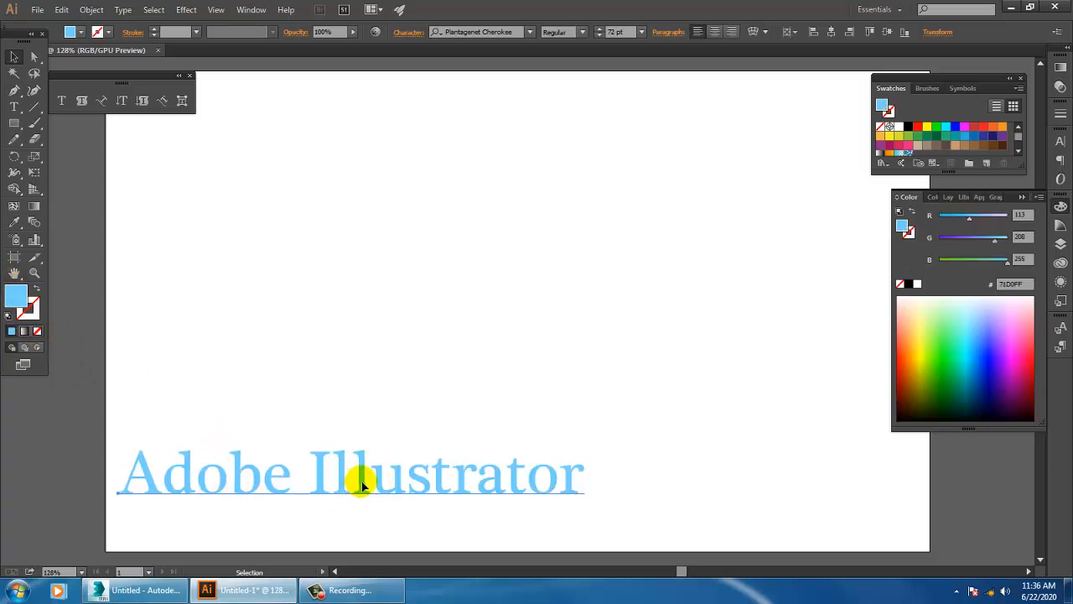
left_click(583, 33)
left_click(583, 35)
left_click(354, 32)
left_click_drag(331, 40, 371, 41)
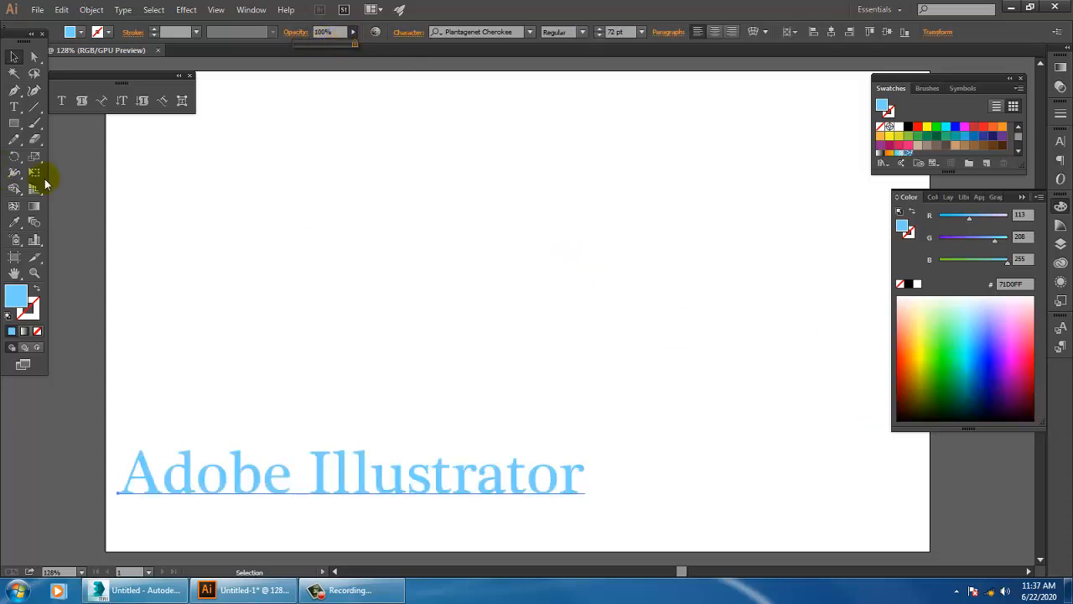
Step: Deselect the text and draw a 960 × 560 pt rectangle covering the whole artboard
left_click(13, 57)
left_click(504, 248)
key("ctrl+1")
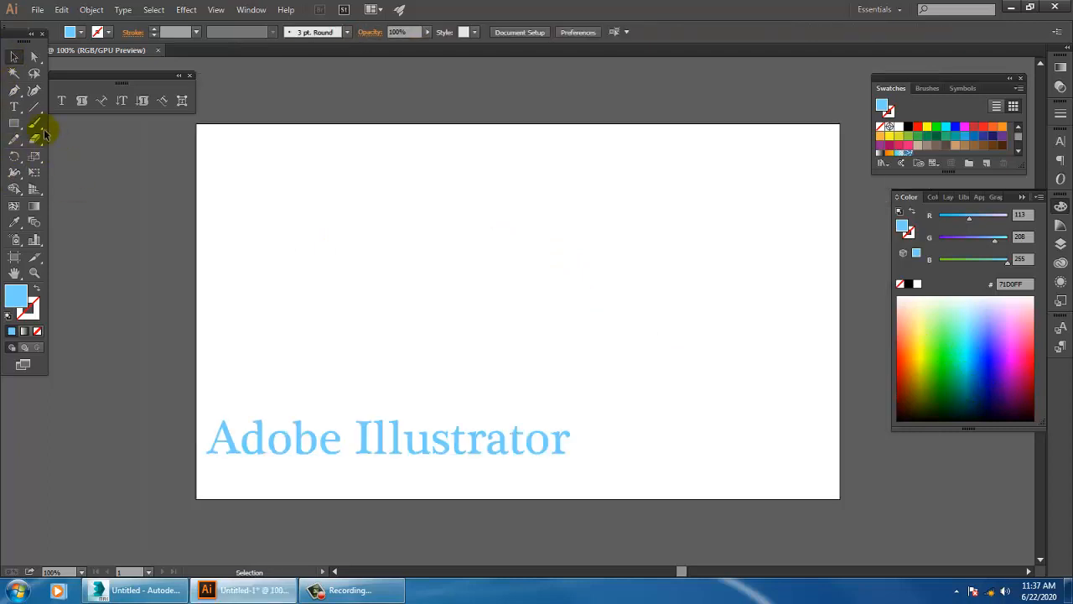
left_click(13, 123)
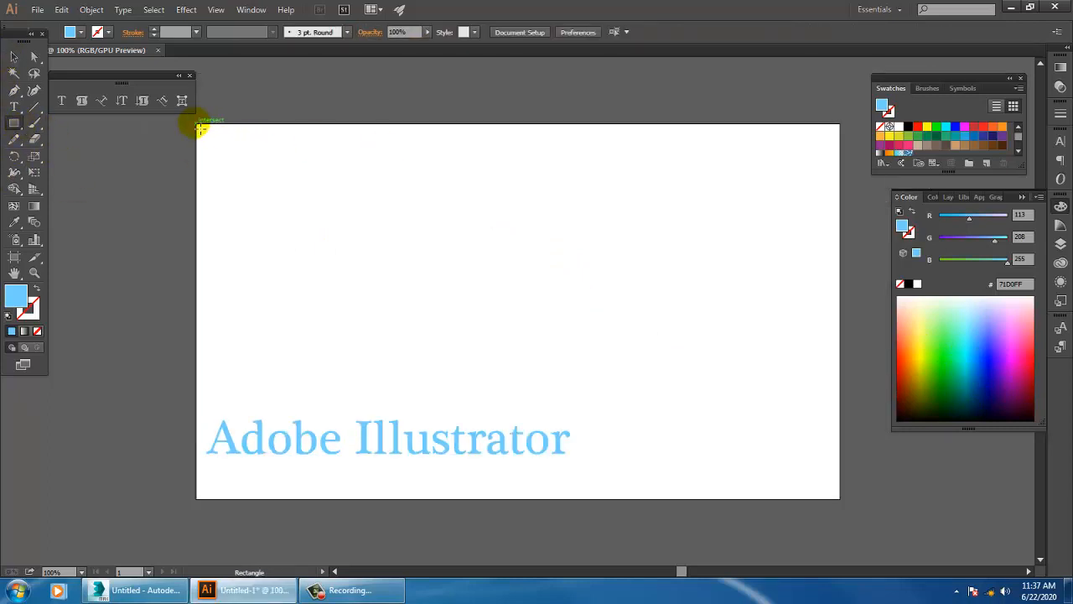
left_click_drag(199, 126, 838, 497)
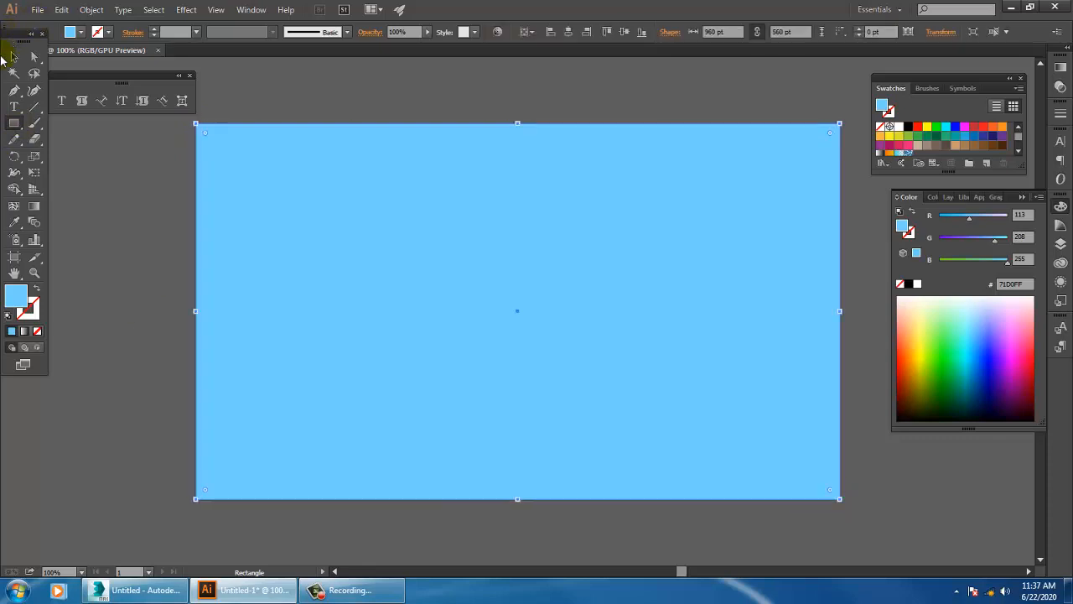
Step: Fill the artboard-sized rectangle with black, hex 000000, and send it to the back behind the text
left_click(13, 57)
double_click(16, 296)
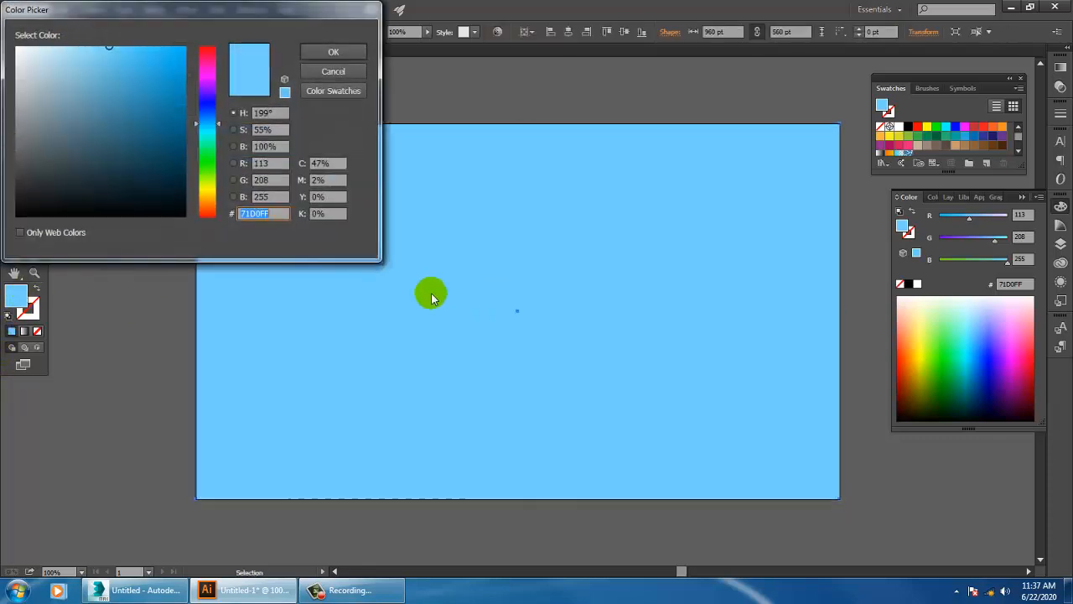
type("000000")
left_click(325, 51)
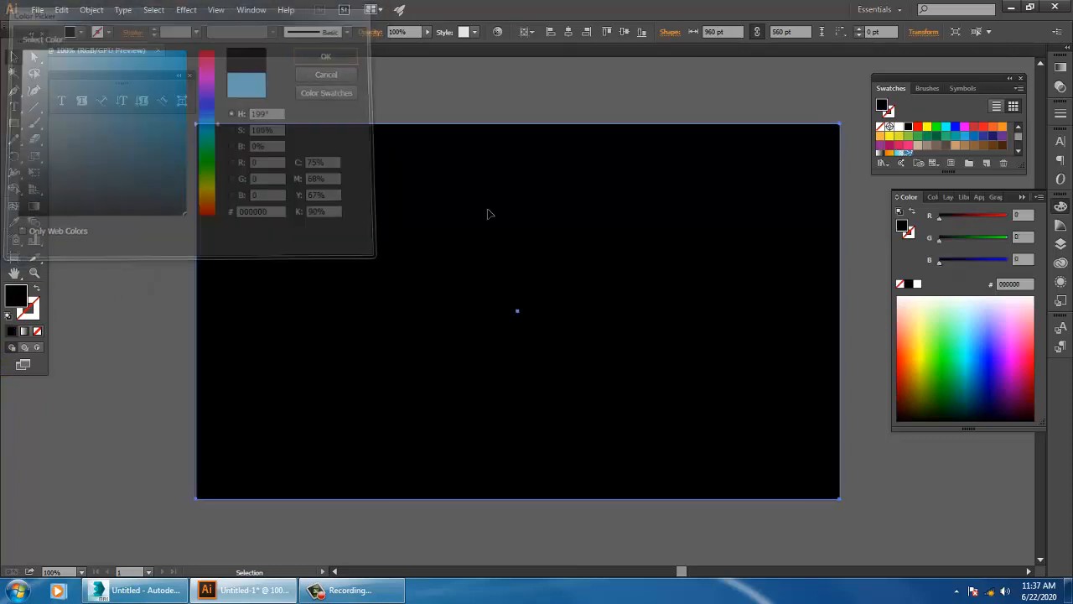
right_click(484, 203)
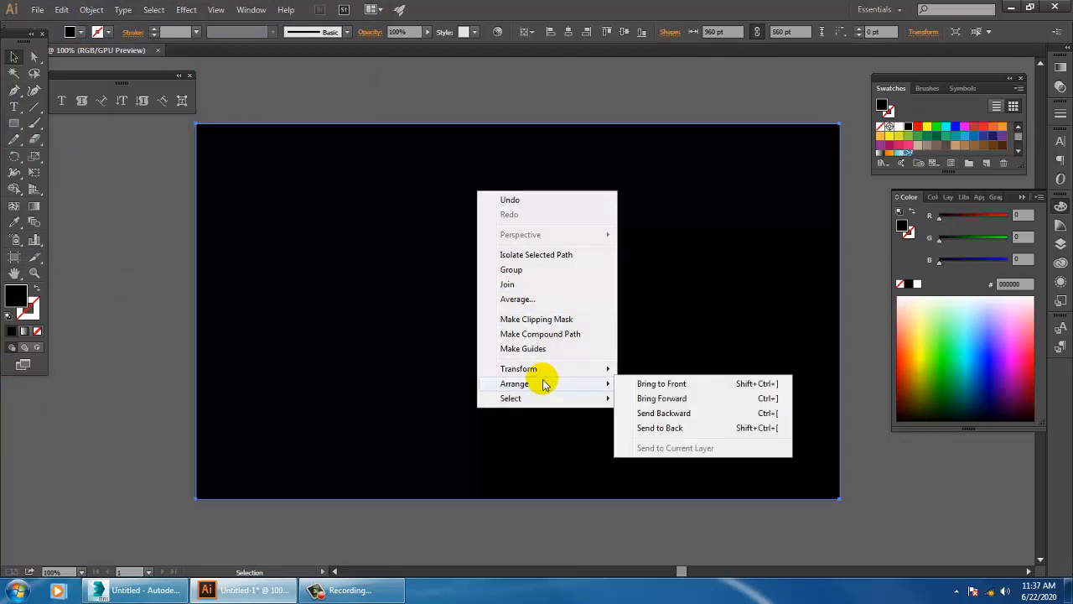
left_click(700, 428)
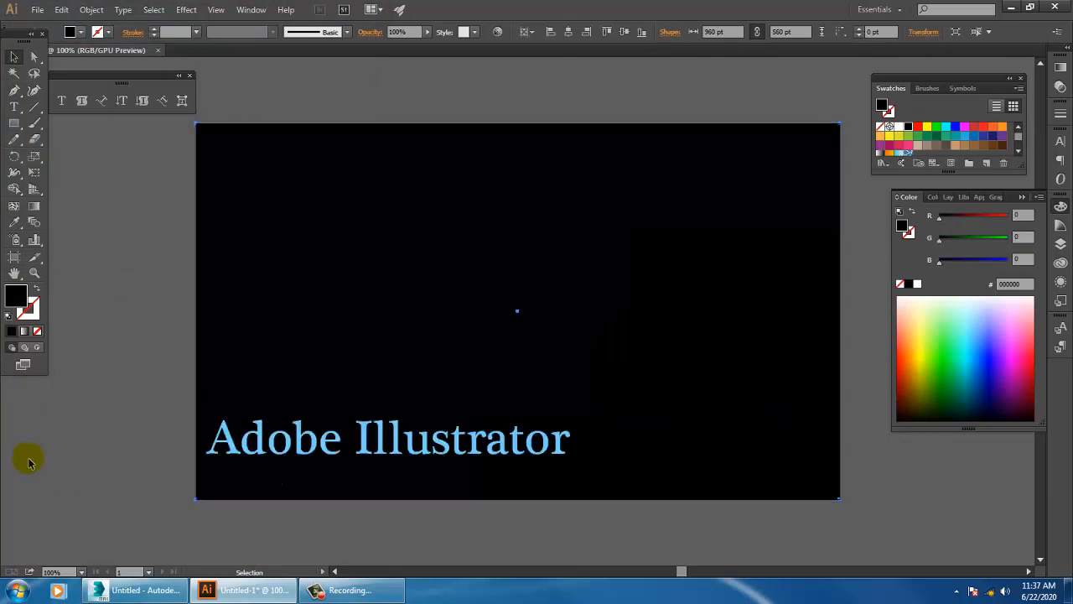
Step: Move the "Adobe Illustrator" text slightly up and to the right on the black background
left_click(387, 453)
mouse_move(390, 457)
left_mouse_down()
mouse_move(396, 397)
mouse_move(401, 447)
left_mouse_up()
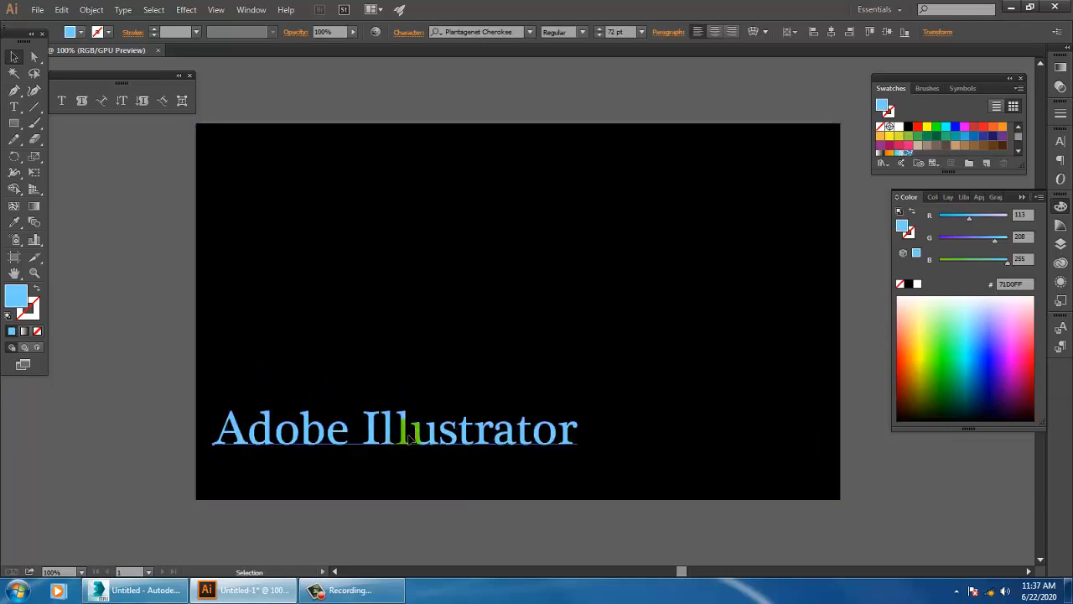
key("ctrl+equal")
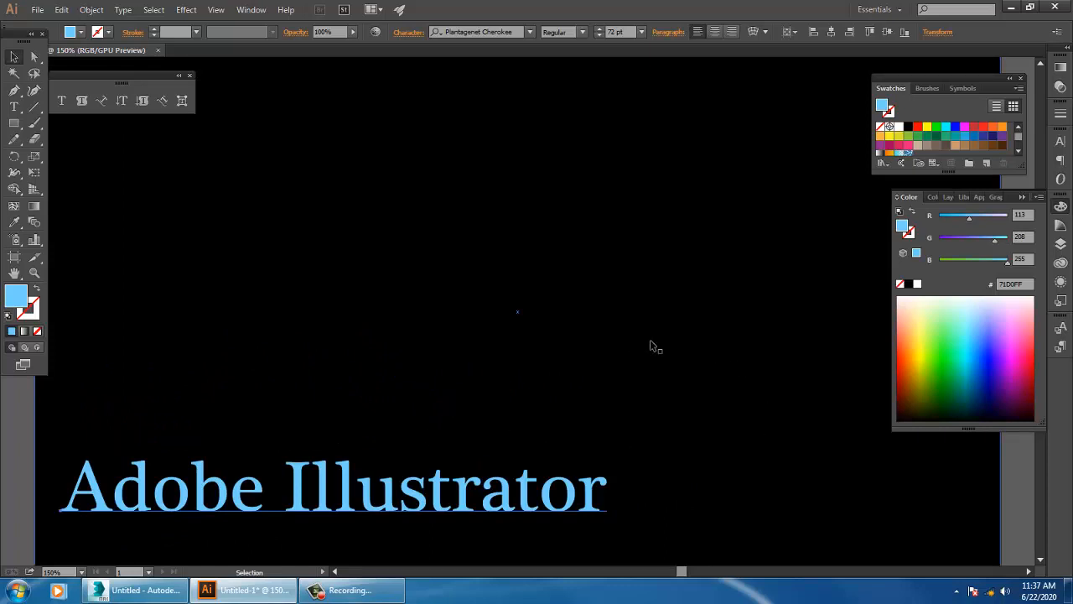
scroll(633, 353, "down", 2)
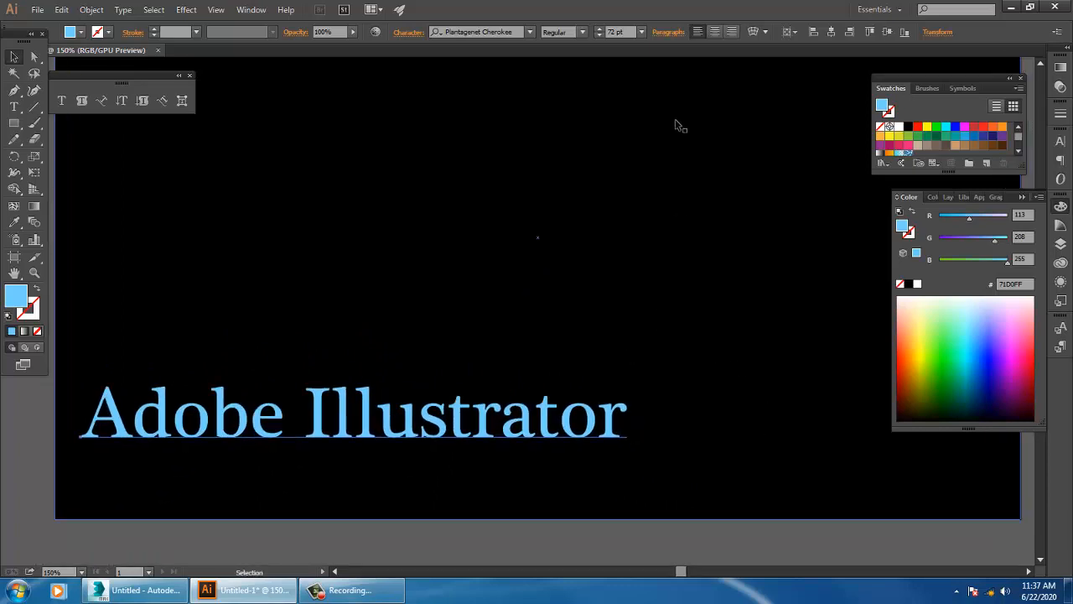
Step: Try wider tracking of about 240 on the "Adobe Illustrator" text and reset the tracking to 0
left_click(416, 35)
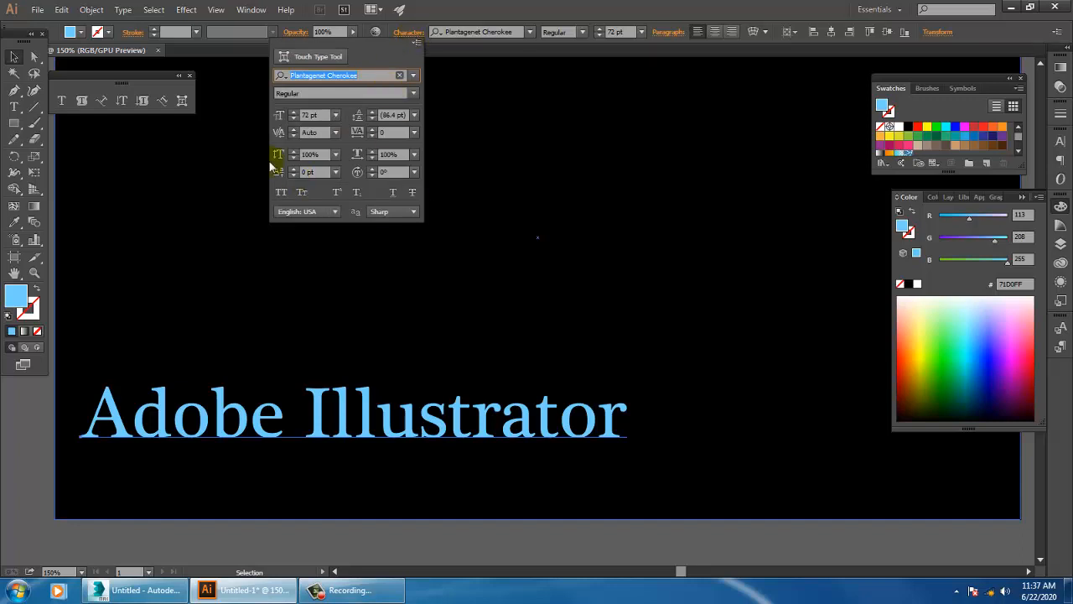
left_click(372, 132)
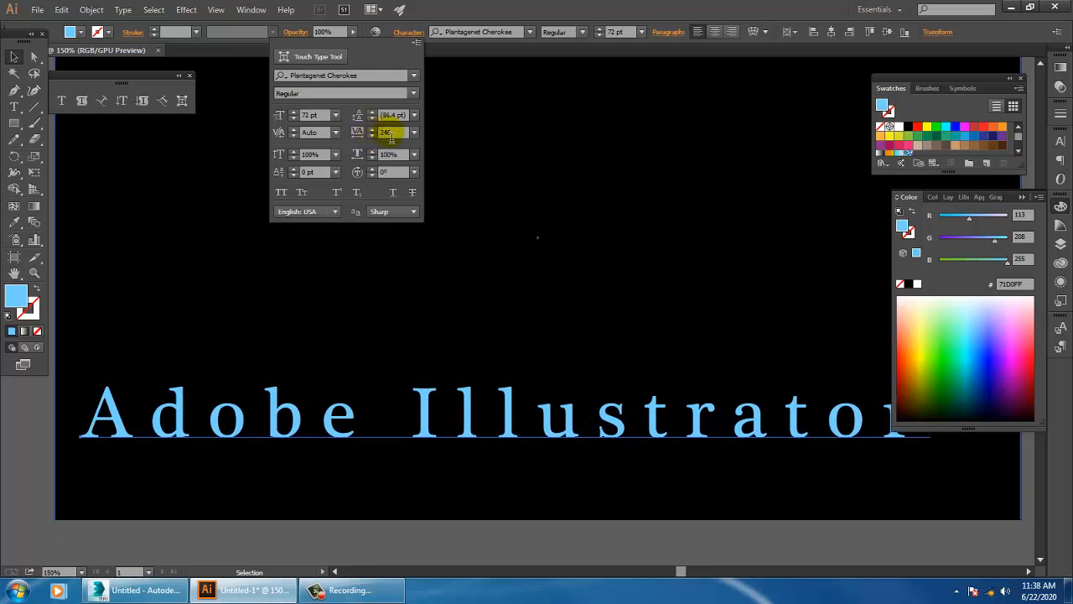
left_click_drag(405, 135, 335, 134)
type("0")
key("Return")
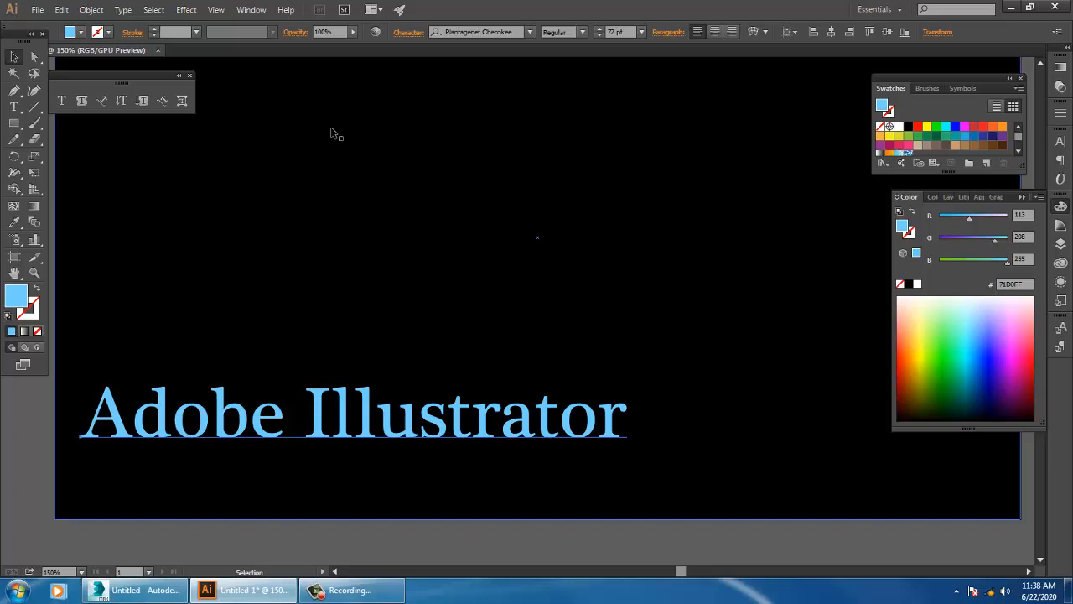
Step: Move the "Adobe Illustrator" text straight up towards the vertical middle of the artboard
left_click(420, 37)
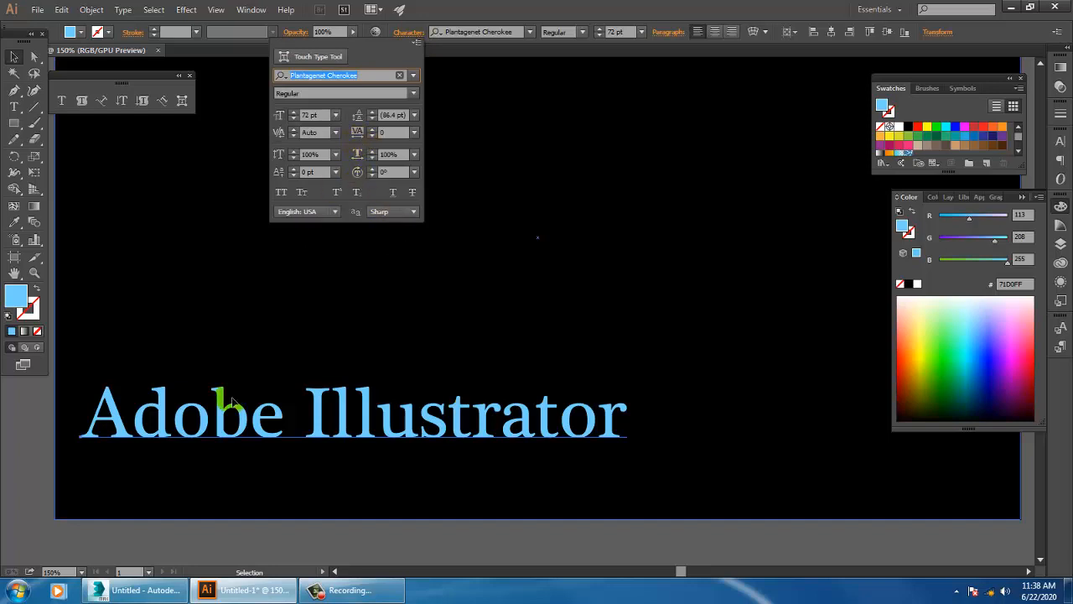
left_click(313, 415)
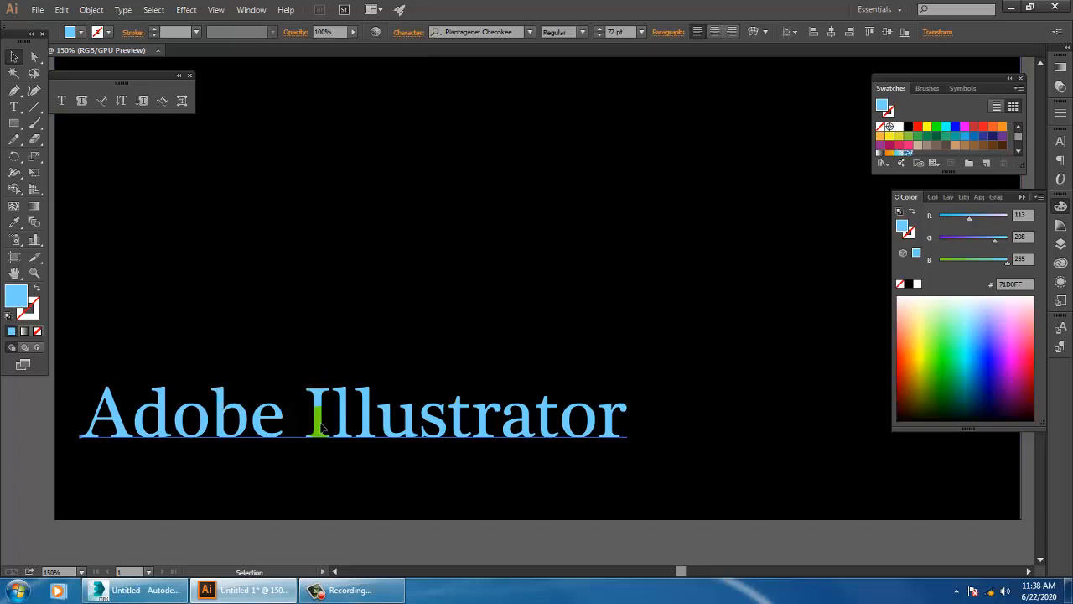
left_click_drag(307, 409, 310, 321)
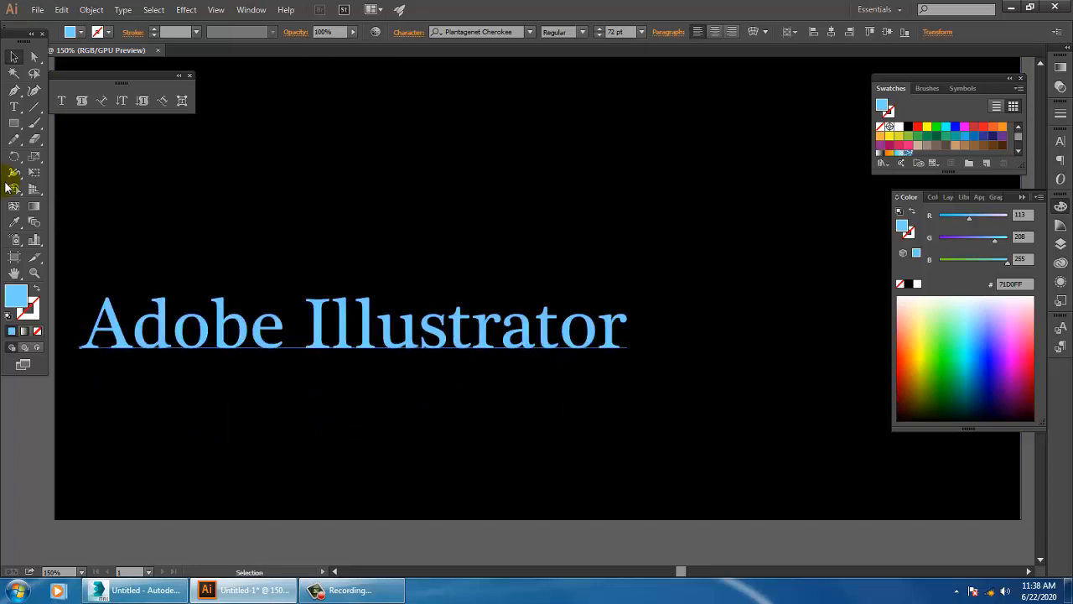
Step: Copy the whole "Adobe Illustrator" text and paste it as a second line beneath the first in the same text object
left_click(14, 107)
left_click_drag(625, 332, 31, 306)
key("ctrl+c")
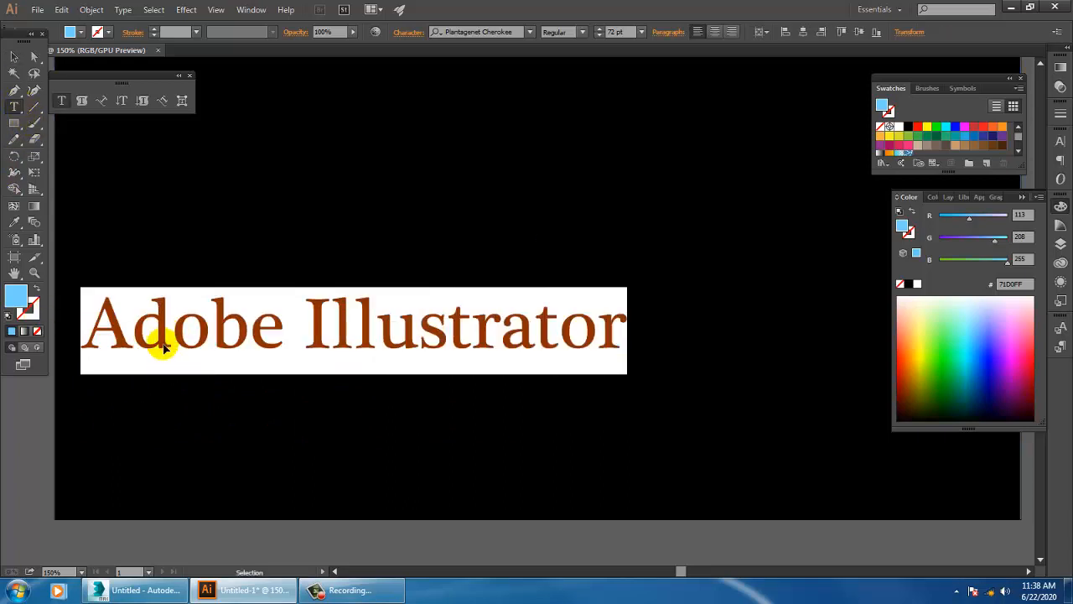
left_click(619, 339)
left_click(640, 343)
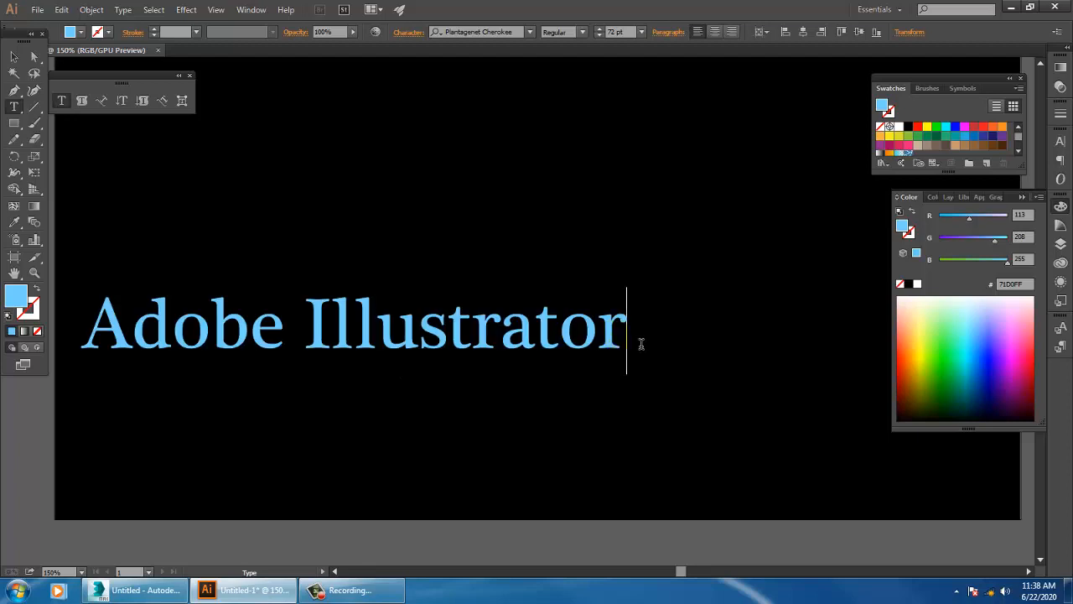
key("ctrl")
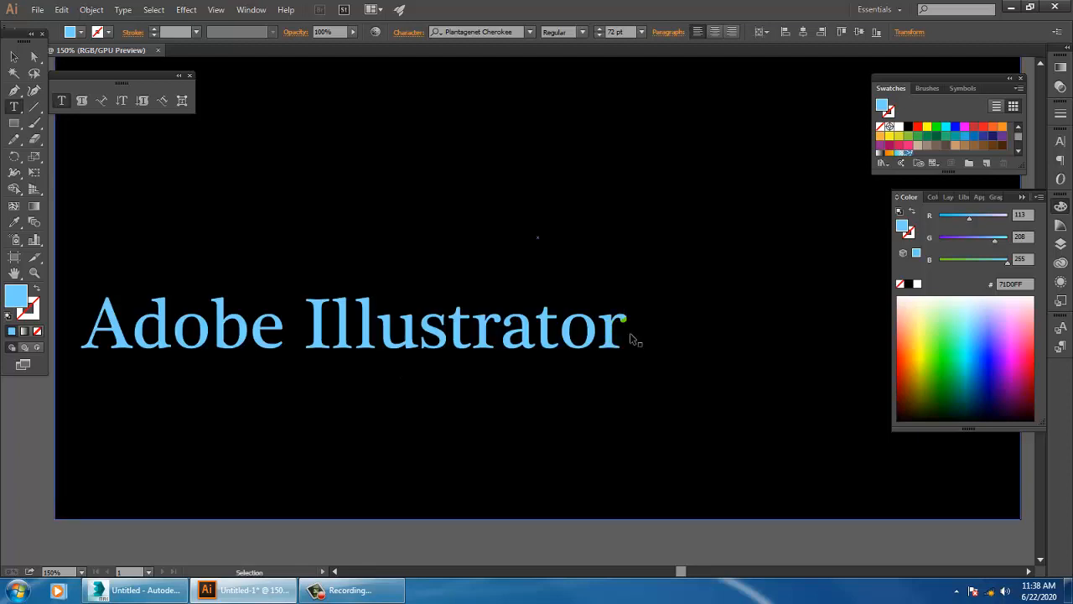
key("Return")
key("ctrl+v")
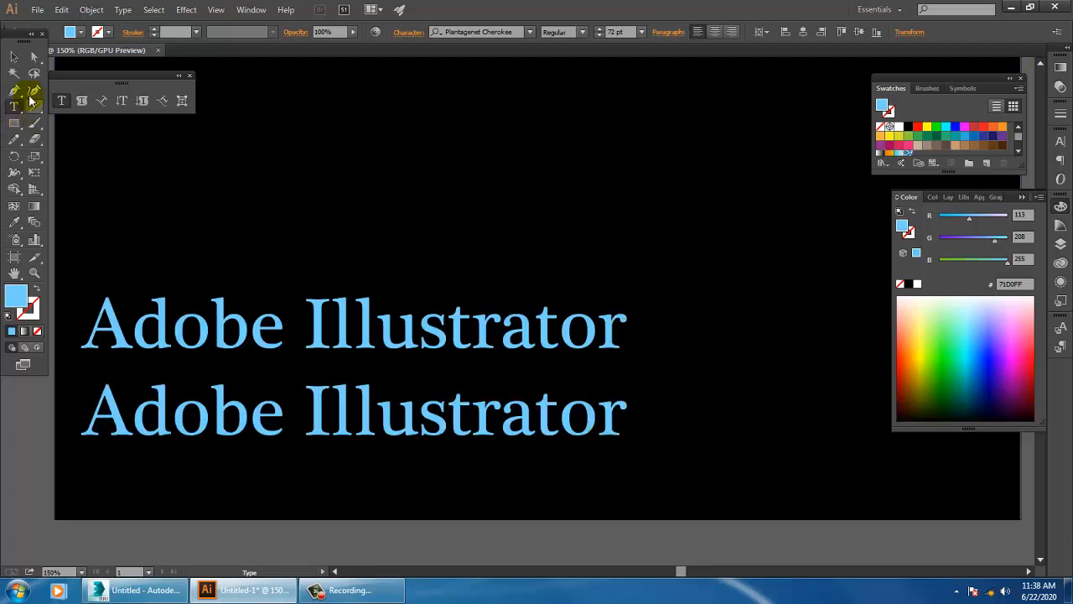
Step: Move the two-line text slightly right and down, try tighter and looser line spacing, and set the leading to 70 pt
left_click(14, 56)
left_click_drag(540, 419, 567, 423)
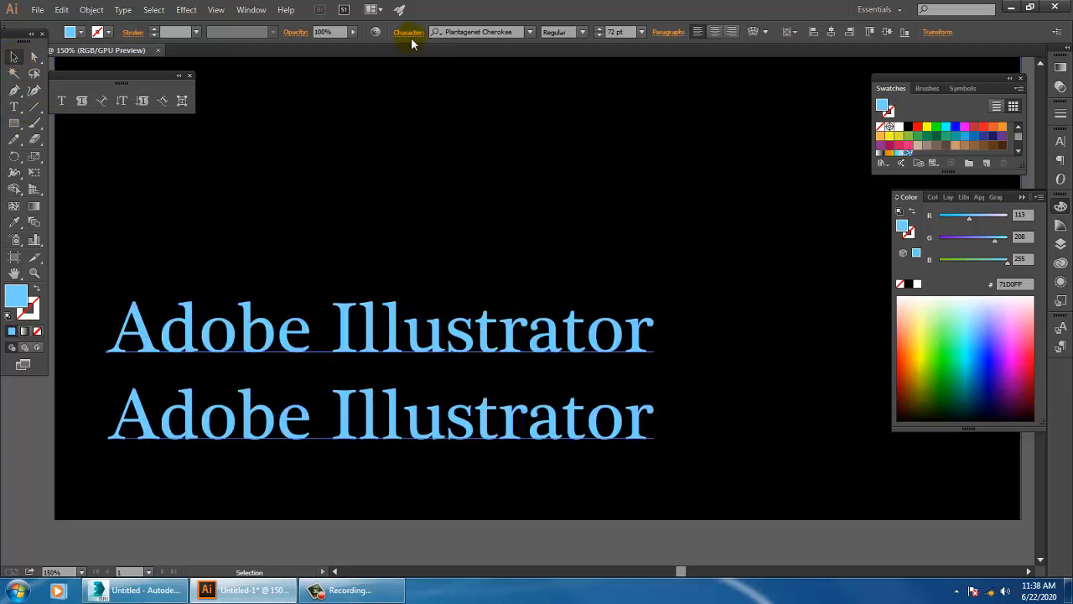
left_click(409, 33)
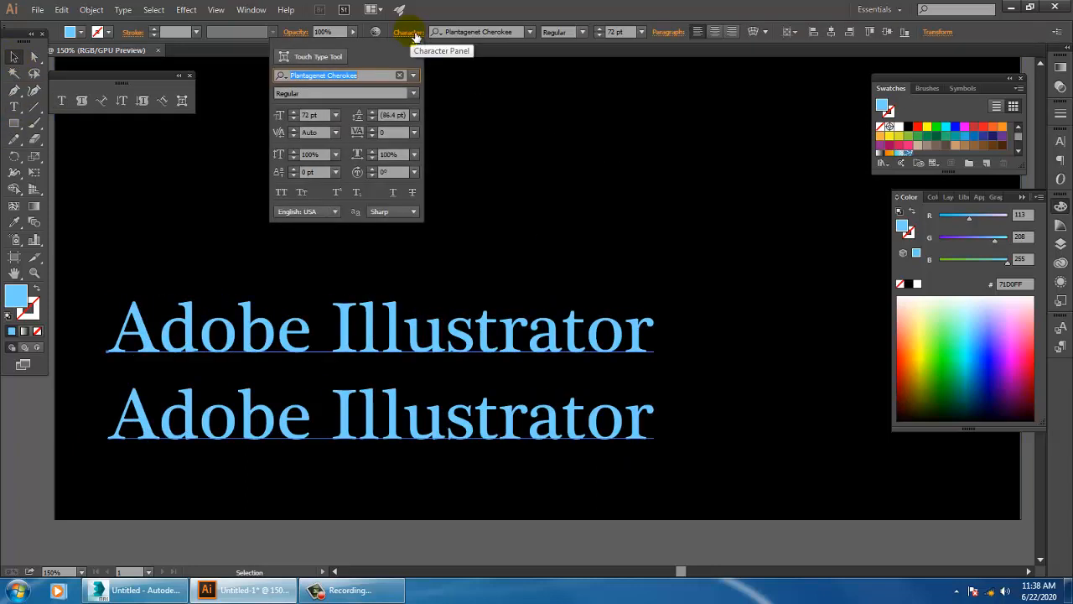
left_click(373, 121)
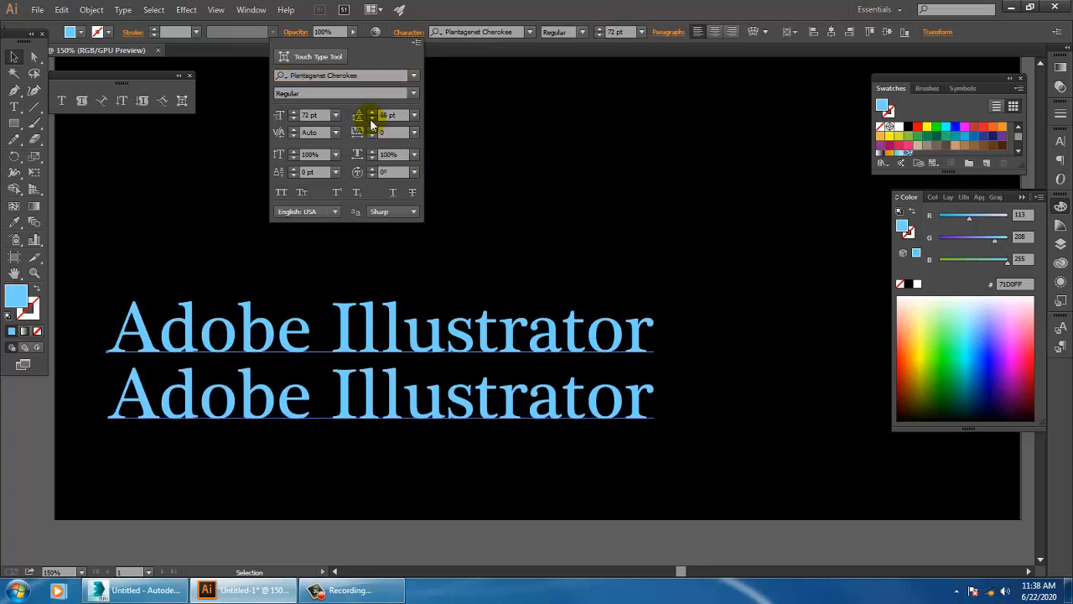
left_click(372, 122)
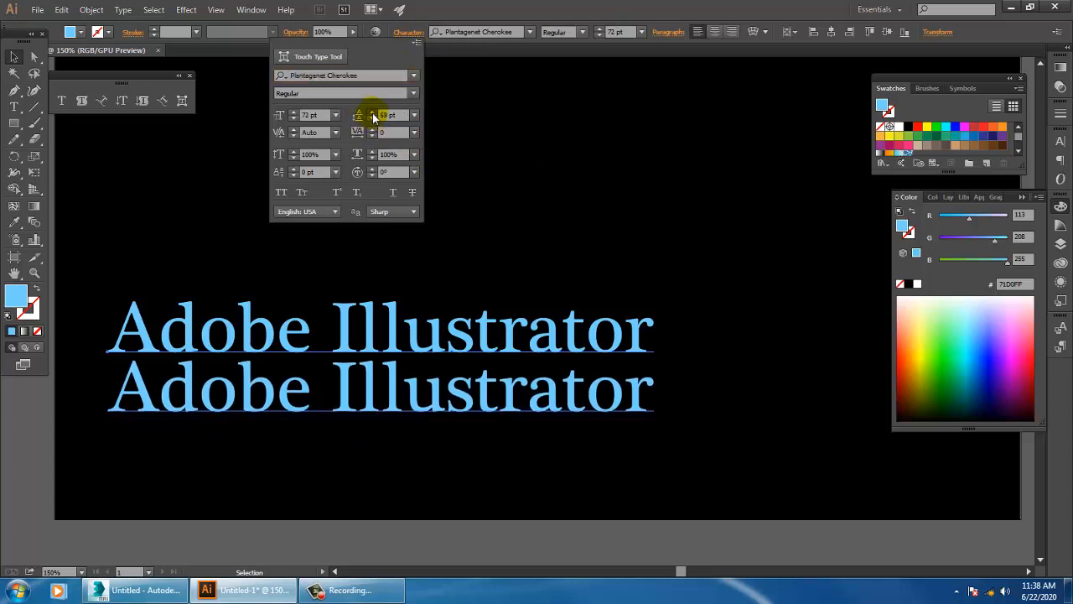
left_click(372, 114)
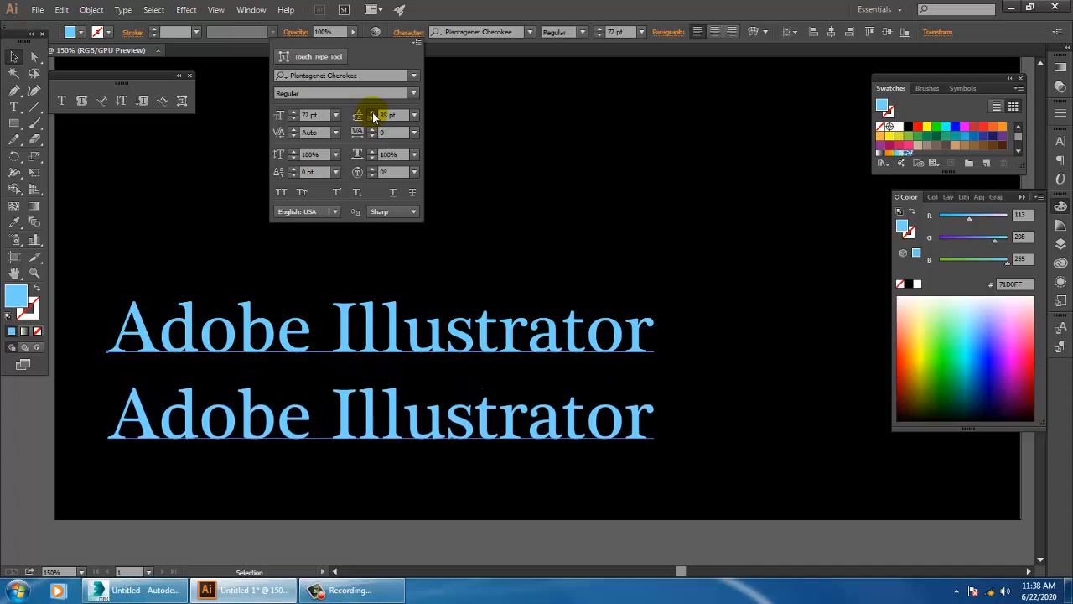
left_click(373, 114)
left_click(372, 123)
left_click(373, 123)
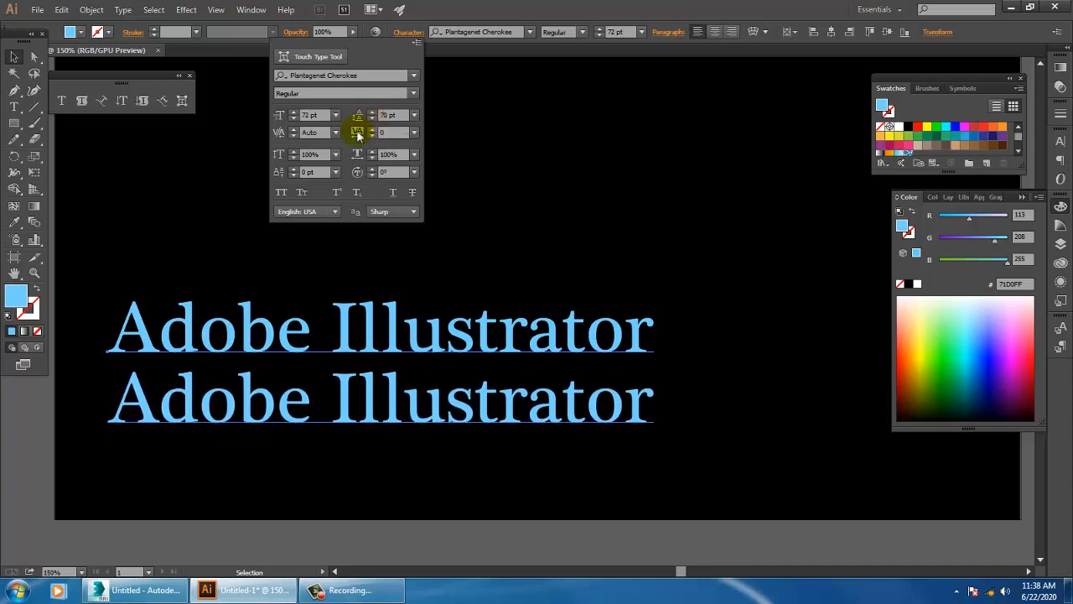
Step: Try Optical kerning on the whole two-line "Adobe Illustrator" text and return the kerning to Auto
left_click(294, 134)
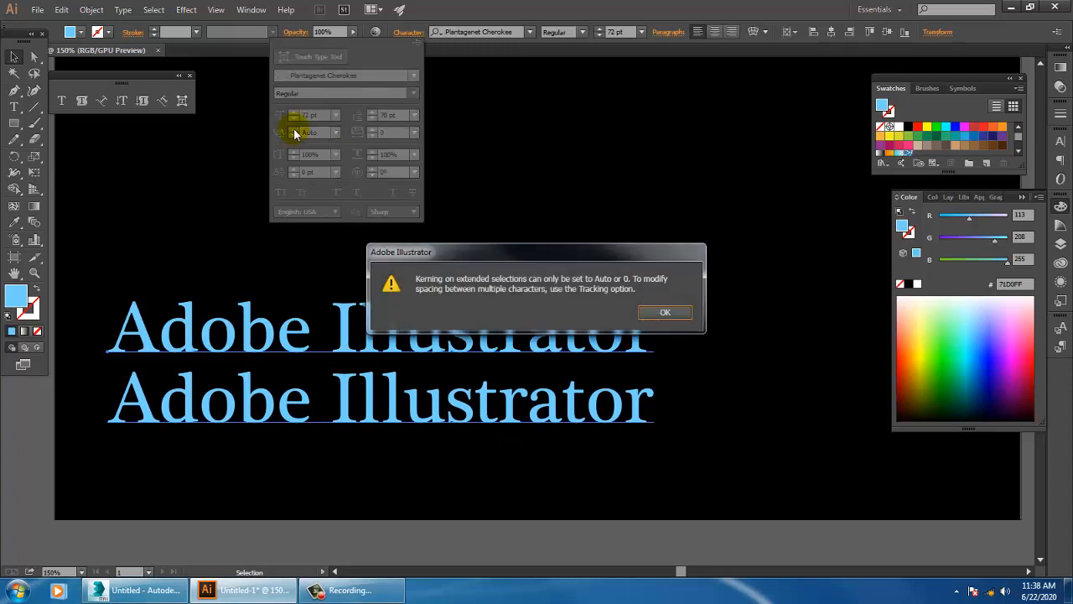
left_click(667, 313)
left_click(335, 133)
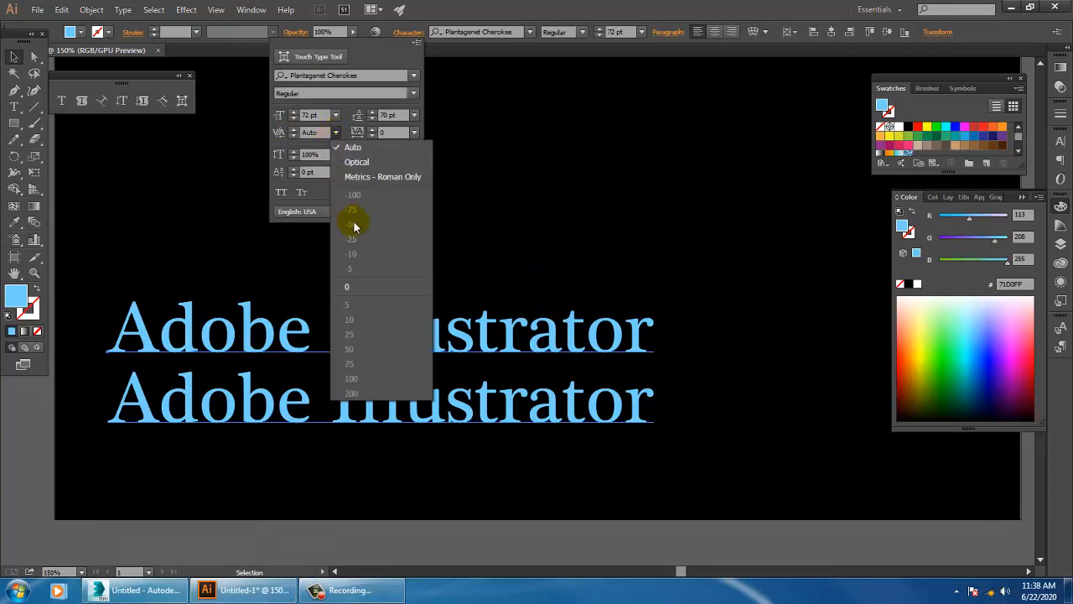
left_click(371, 160)
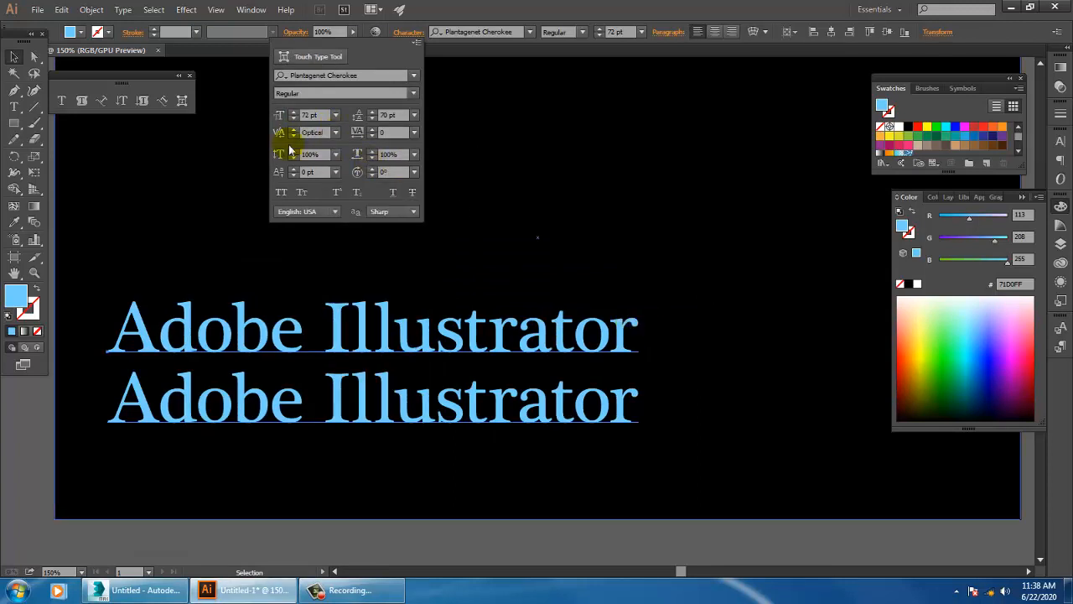
left_click(335, 133)
left_click(354, 145)
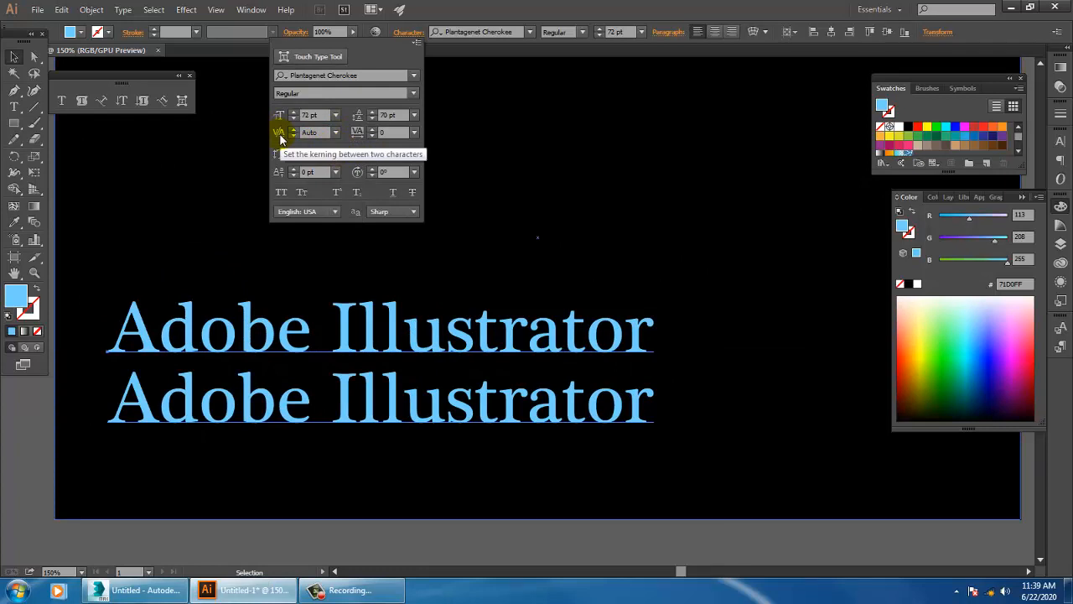
Step: Try Optical kerning on only the first line of the "Adobe Illustrator" text
left_click(16, 108)
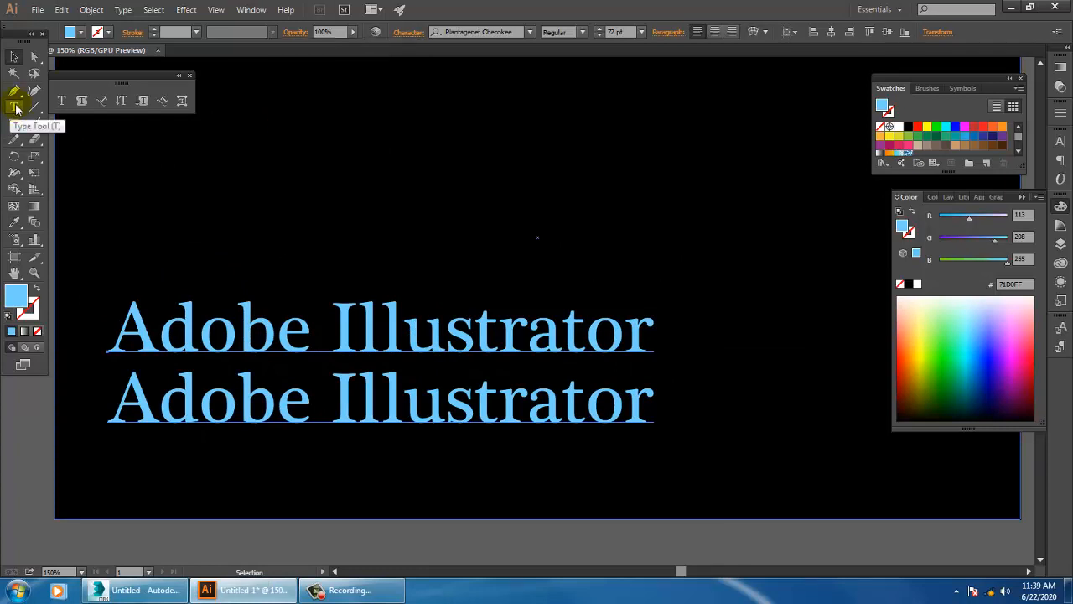
left_click(14, 106)
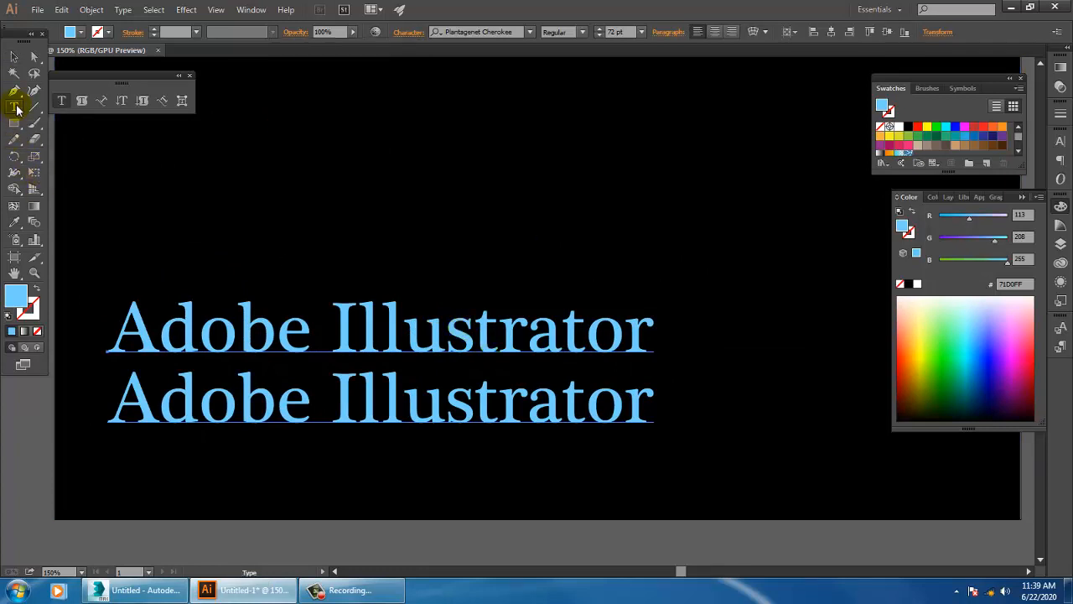
left_click_drag(487, 331, 92, 332)
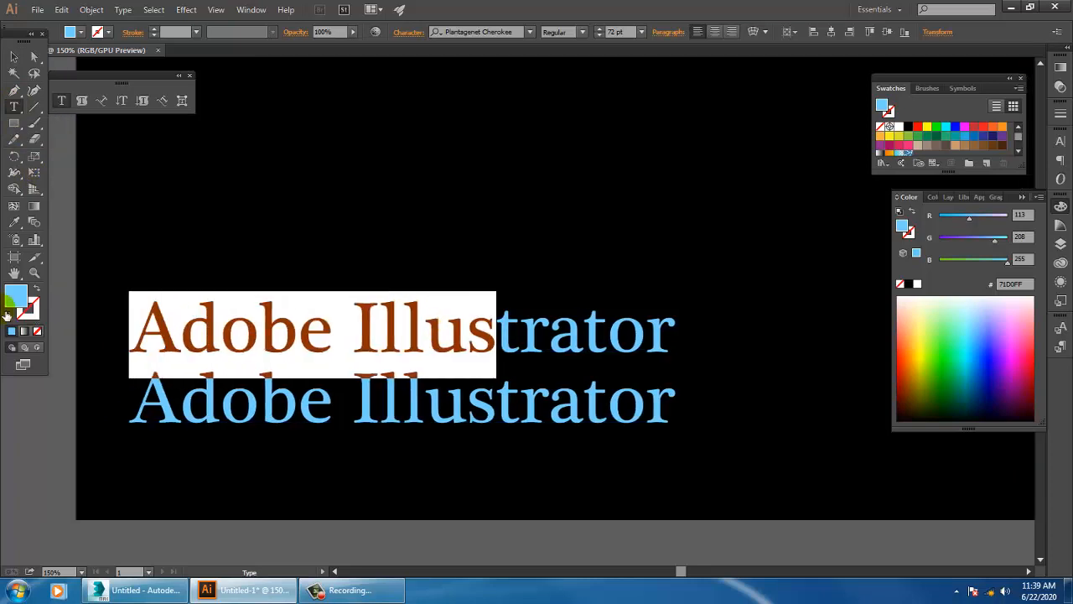
triple_click(670, 352)
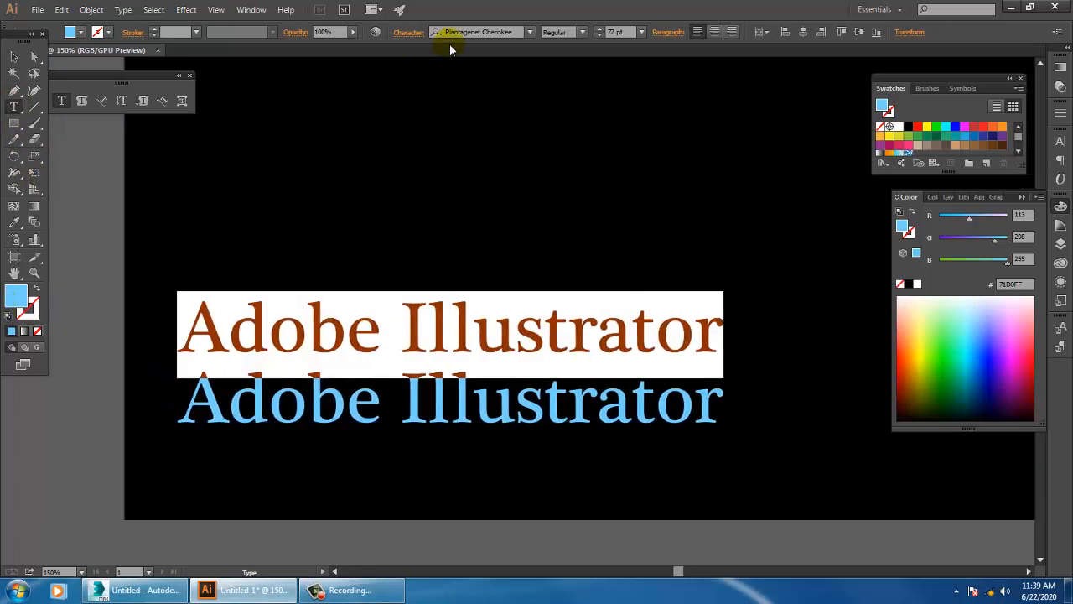
left_click(409, 33)
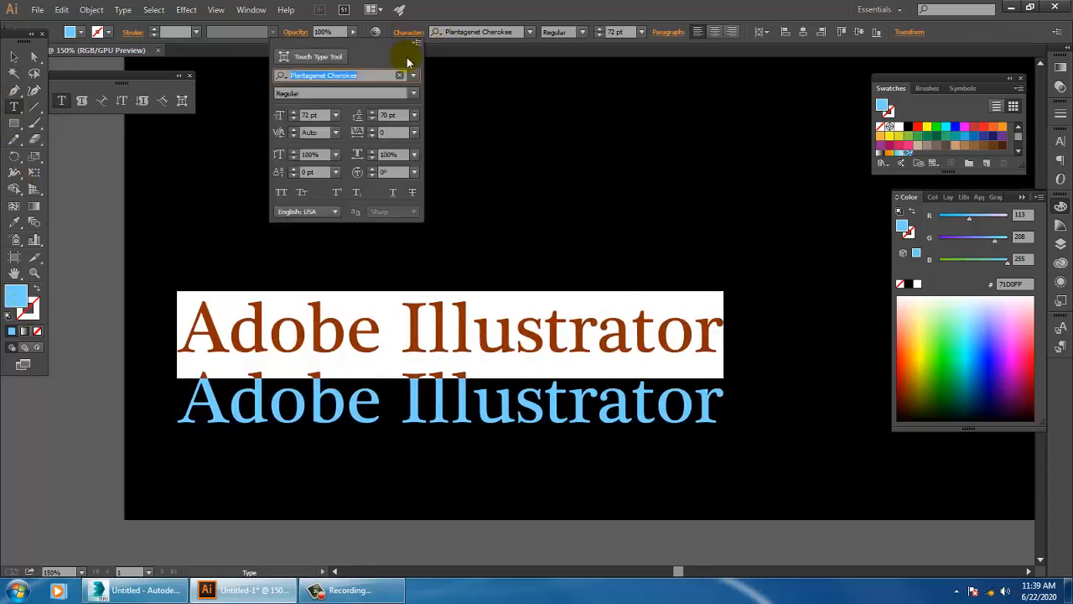
left_click(335, 131)
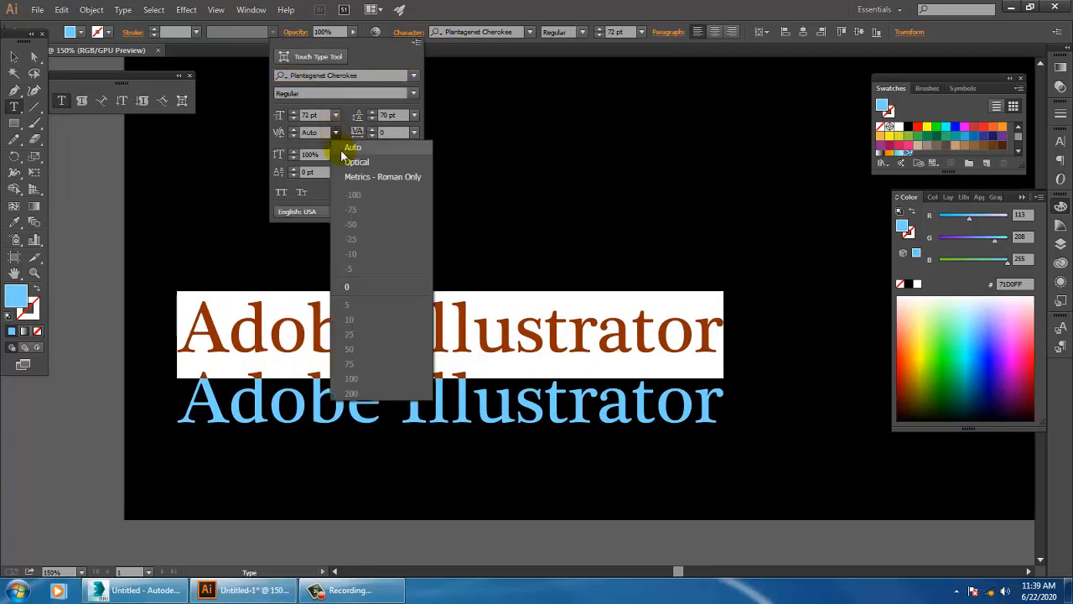
left_click(355, 163)
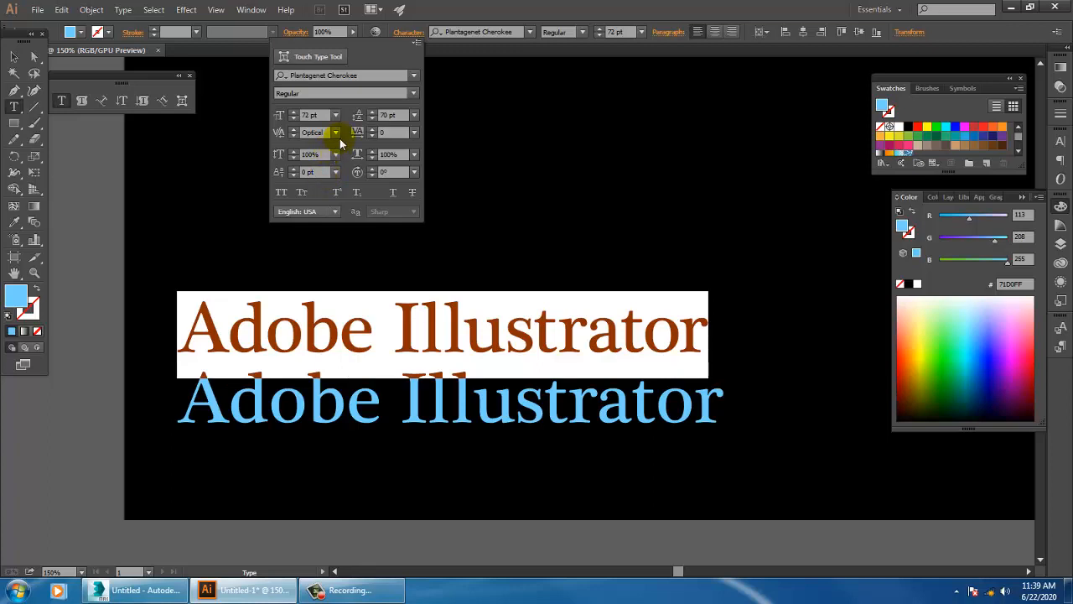
key("Escape")
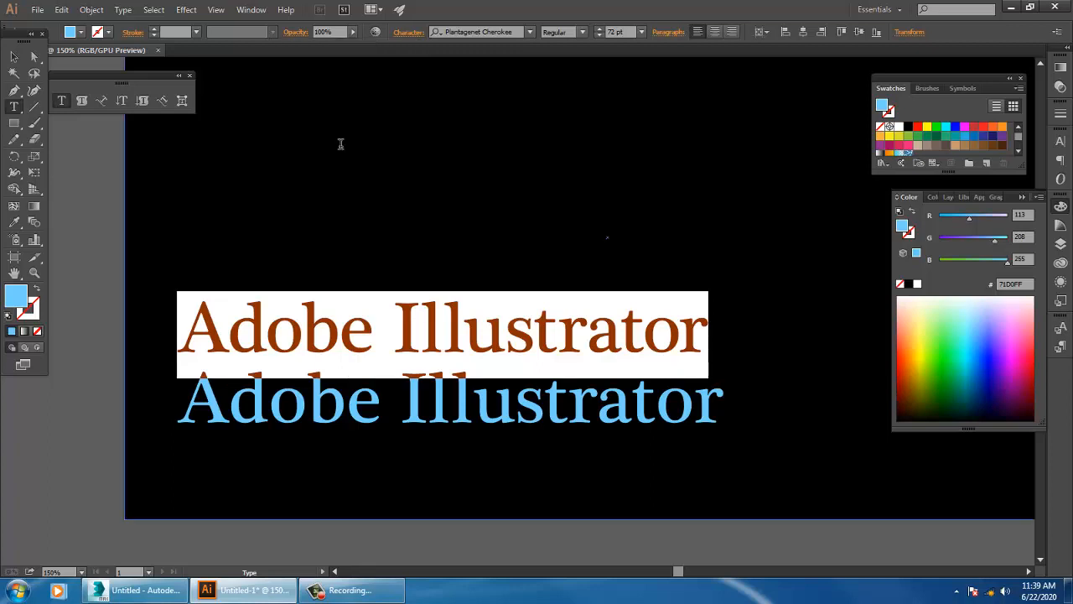
left_click(15, 56)
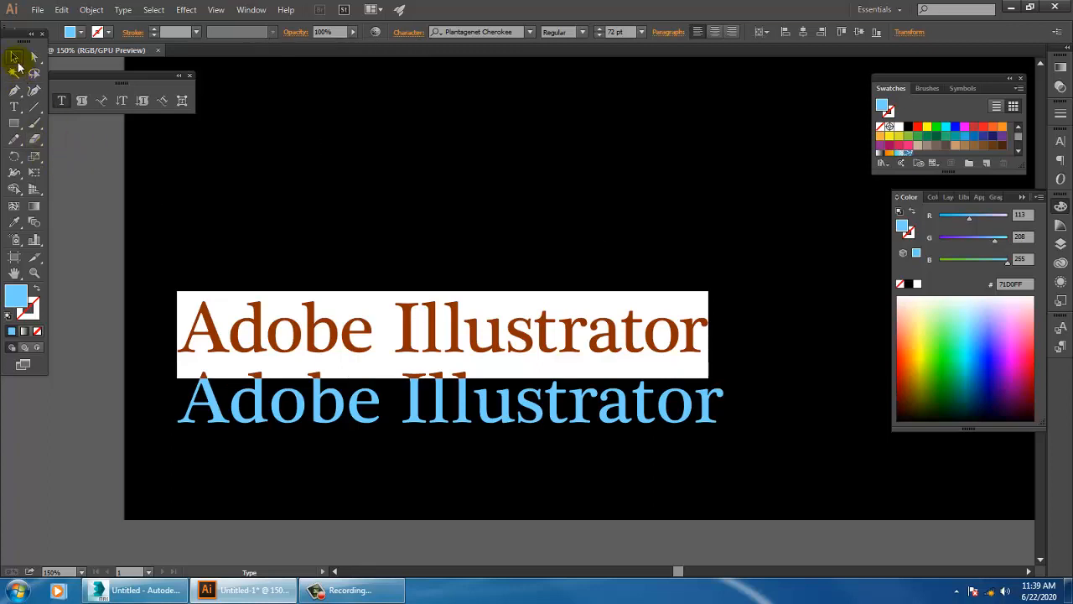
left_click(411, 35)
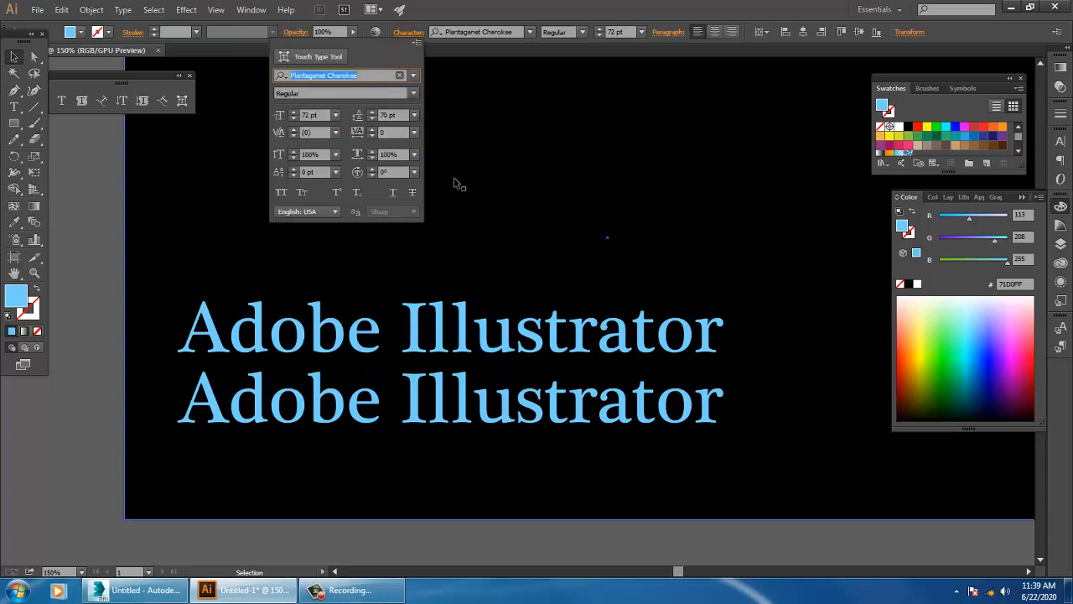
left_click(373, 152)
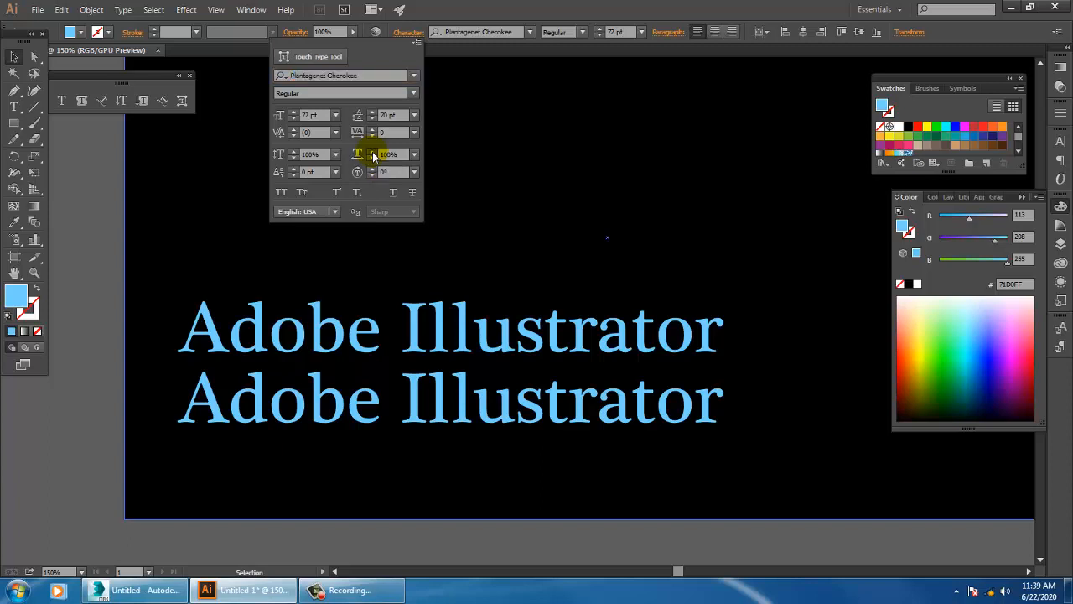
left_click(508, 401)
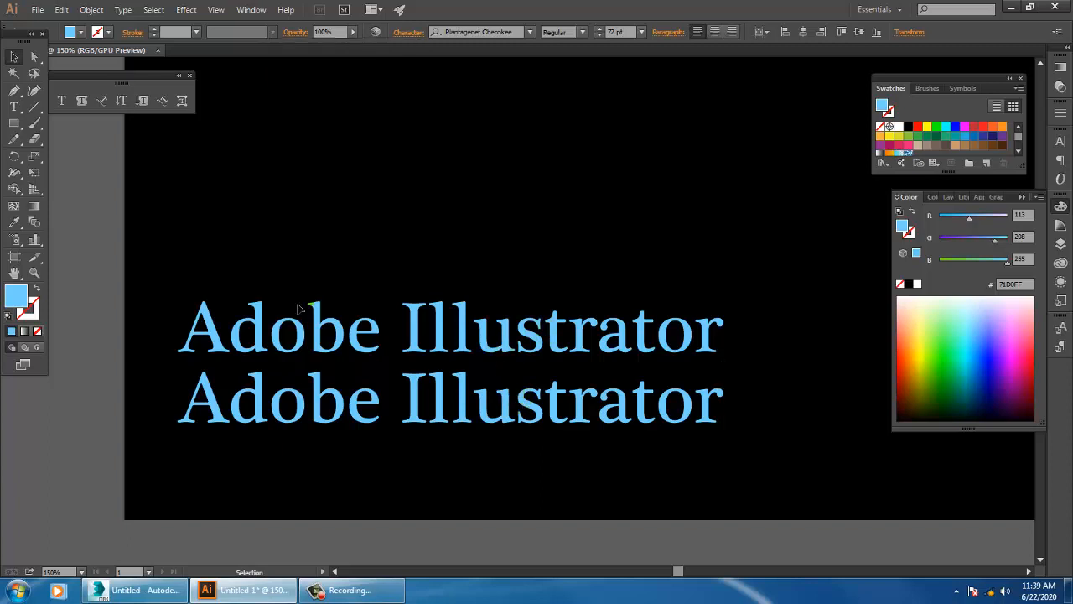
Step: Delete the second "Adobe Illustrator" line and move the remaining line straight down a little
left_click(14, 107)
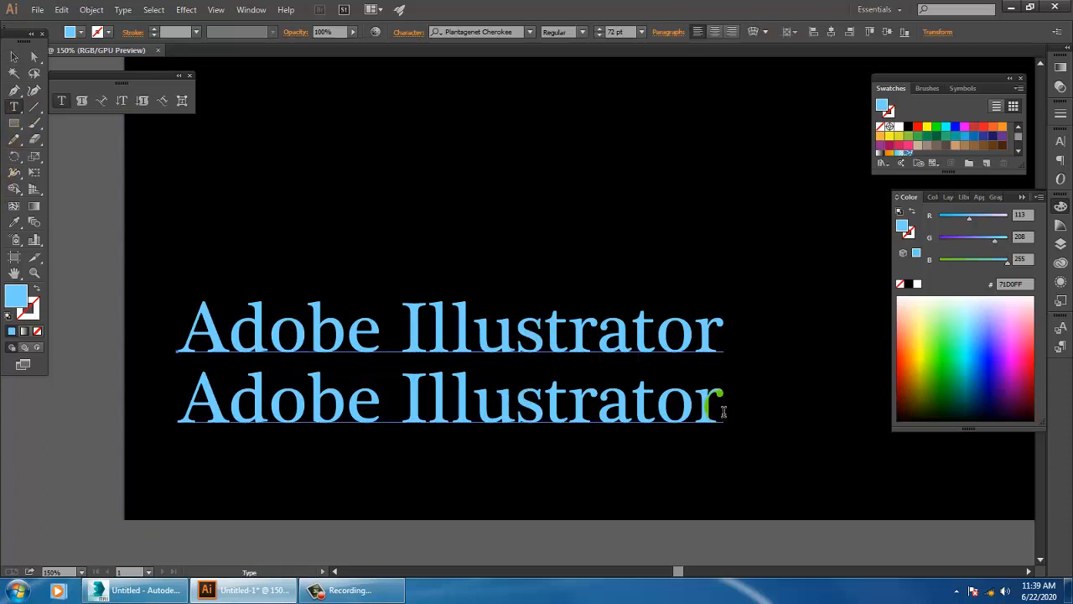
left_click_drag(721, 406, 3, 369)
key("BackSpace")
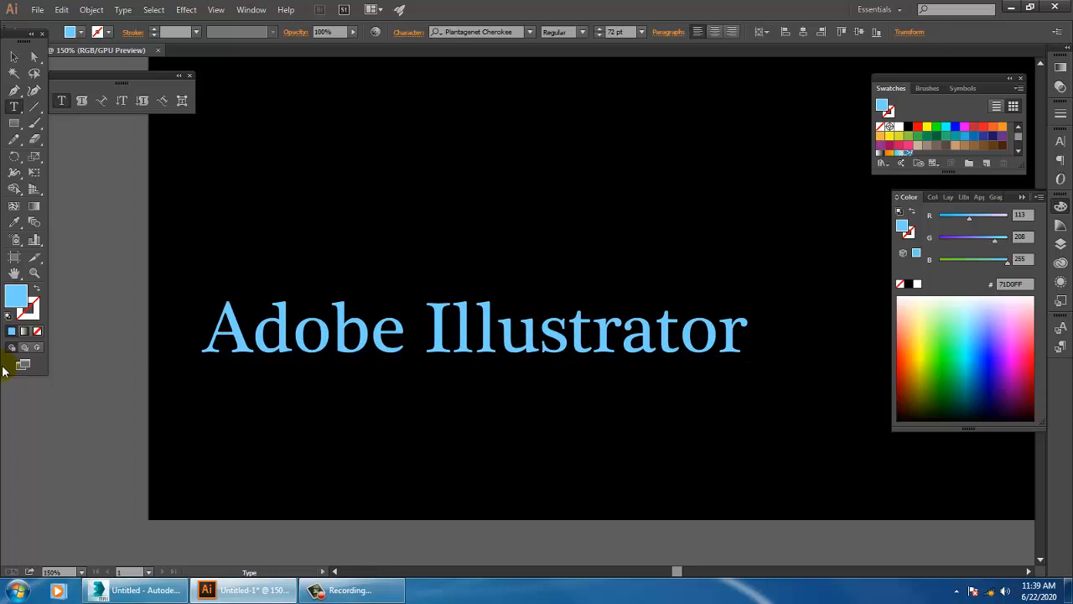
left_click(14, 56)
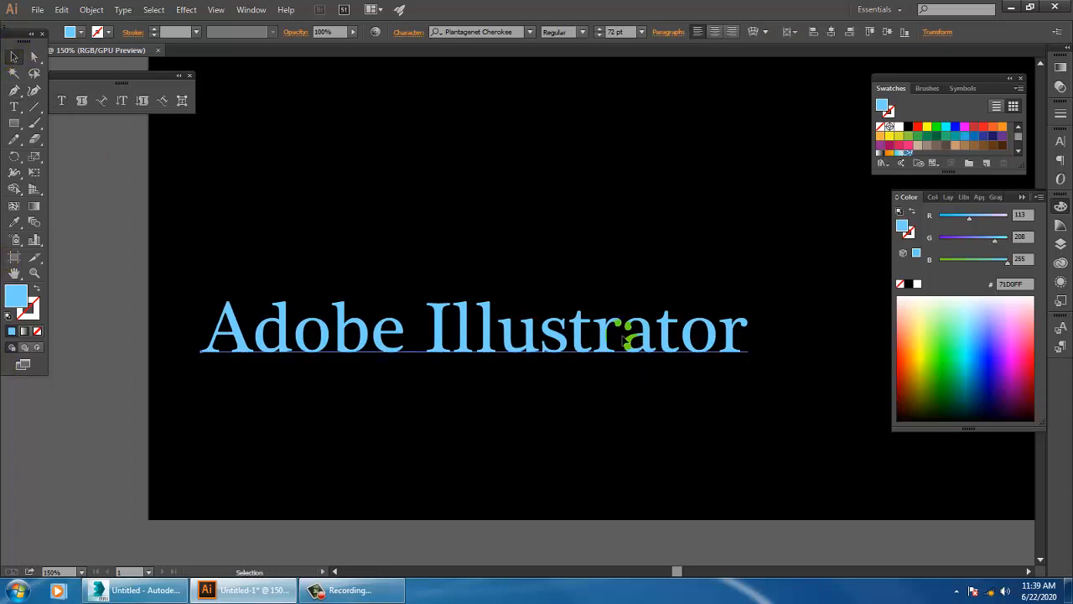
left_click_drag(491, 335, 491, 374)
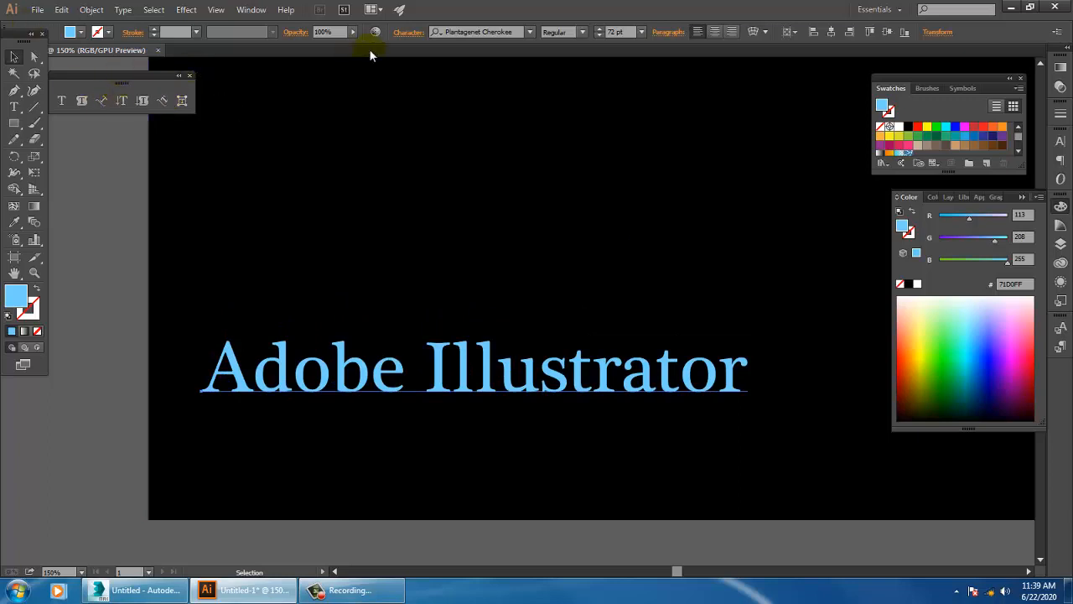
Step: Try widening the "Adobe Illustrator" text to a horizontal scale of about 183% and reset it to 100%
left_click(408, 33)
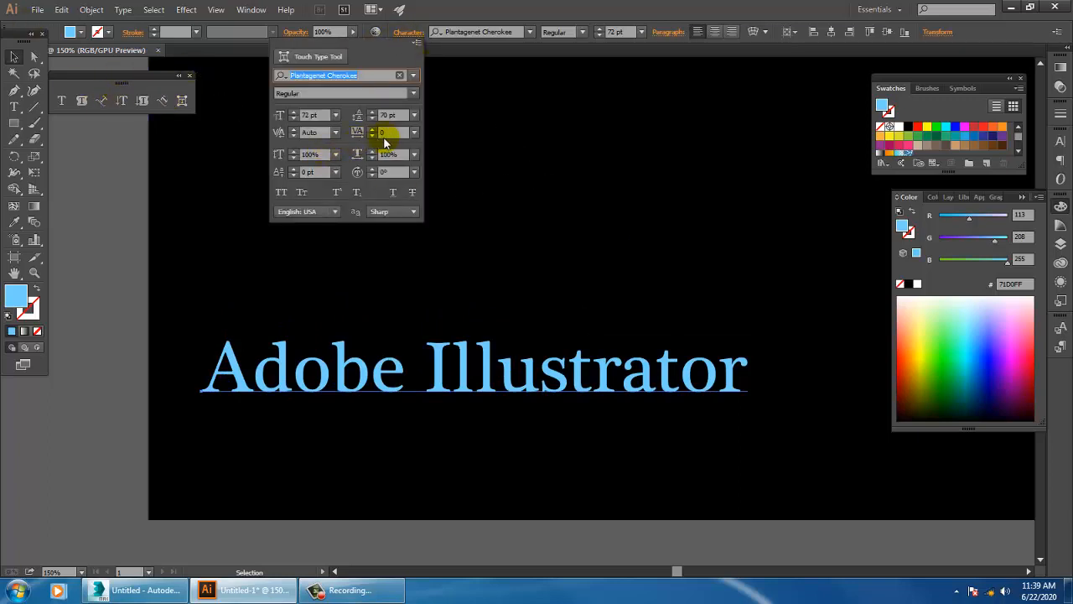
left_click_drag(377, 155, 375, 155)
left_click(402, 156)
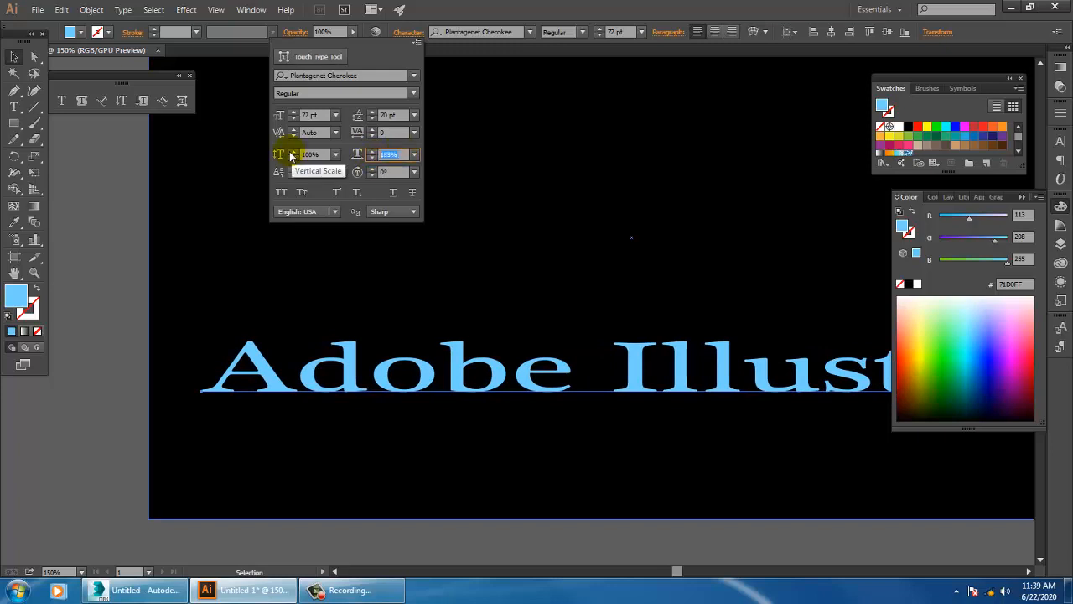
type("100")
key("Return")
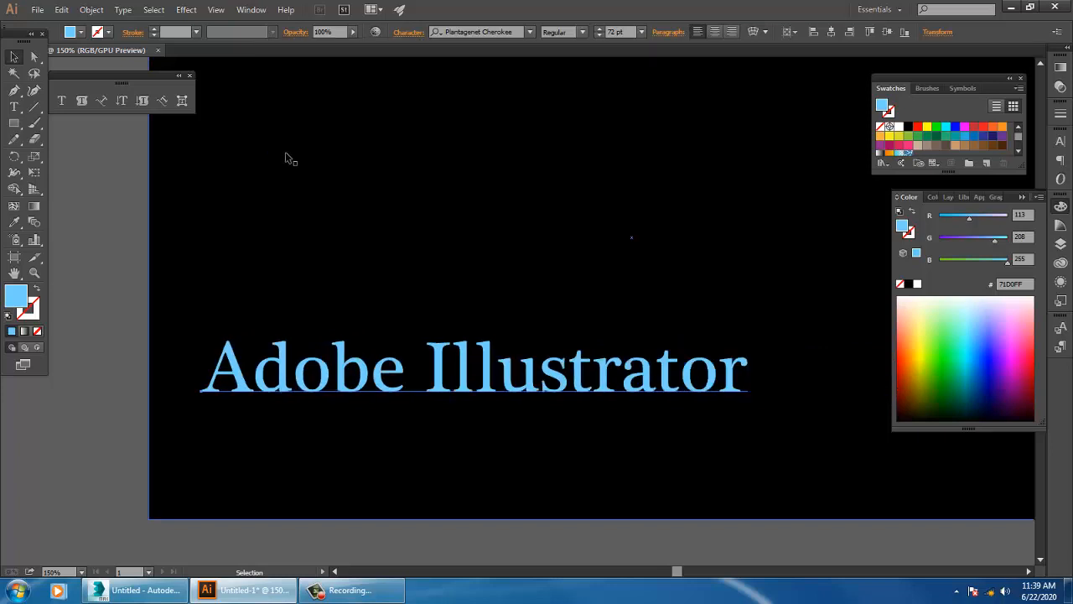
Step: Try stretching the "Adobe Illustrator" text to a vertical scale of about 236% and reset it to 100%
left_click(409, 33)
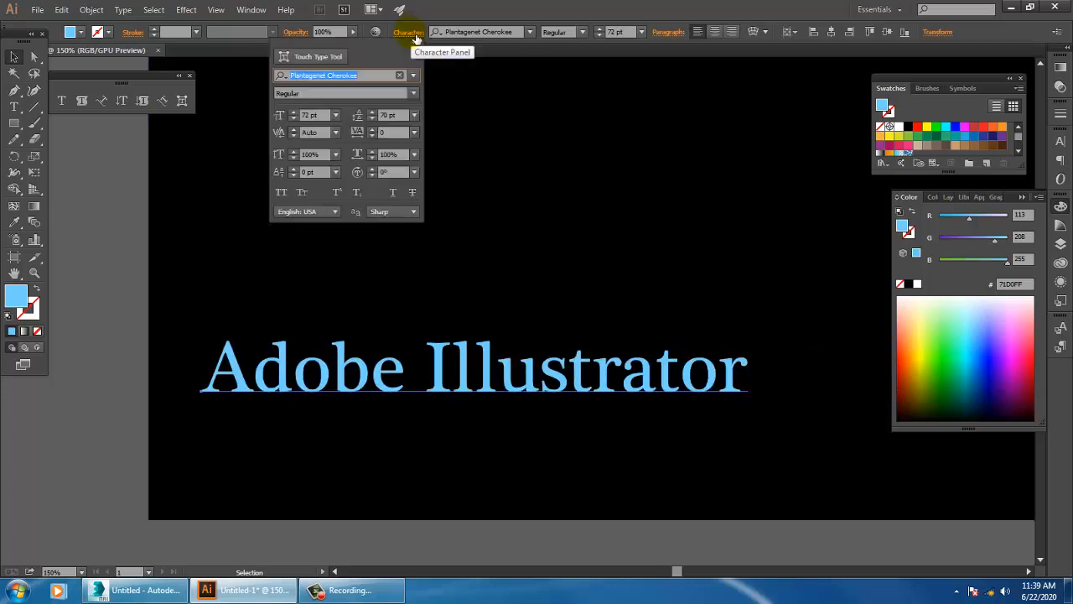
left_click(294, 152)
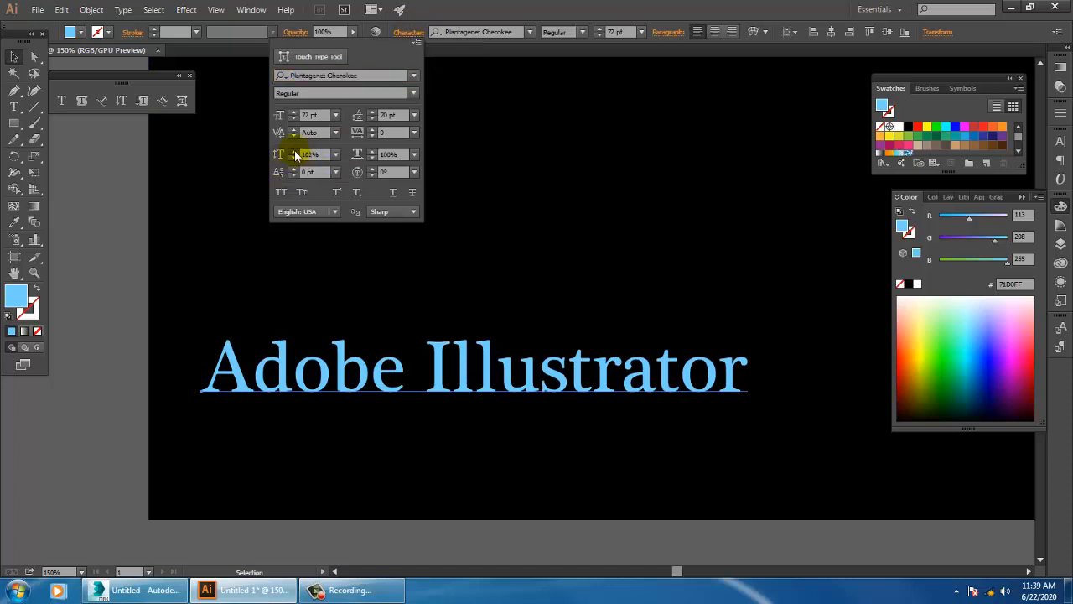
left_click(295, 153)
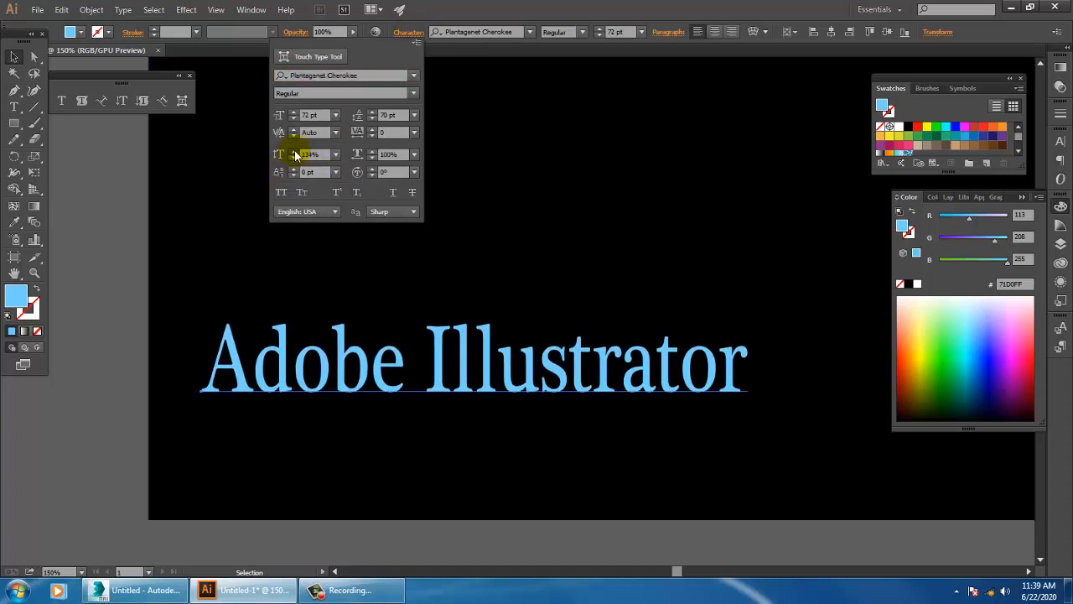
left_click(295, 153)
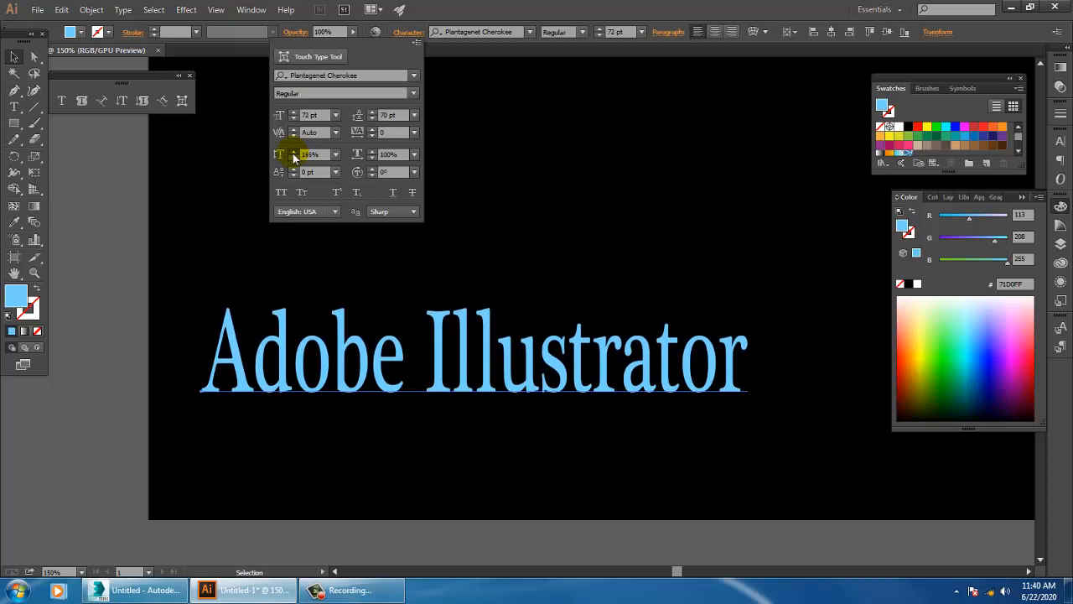
left_click(294, 153)
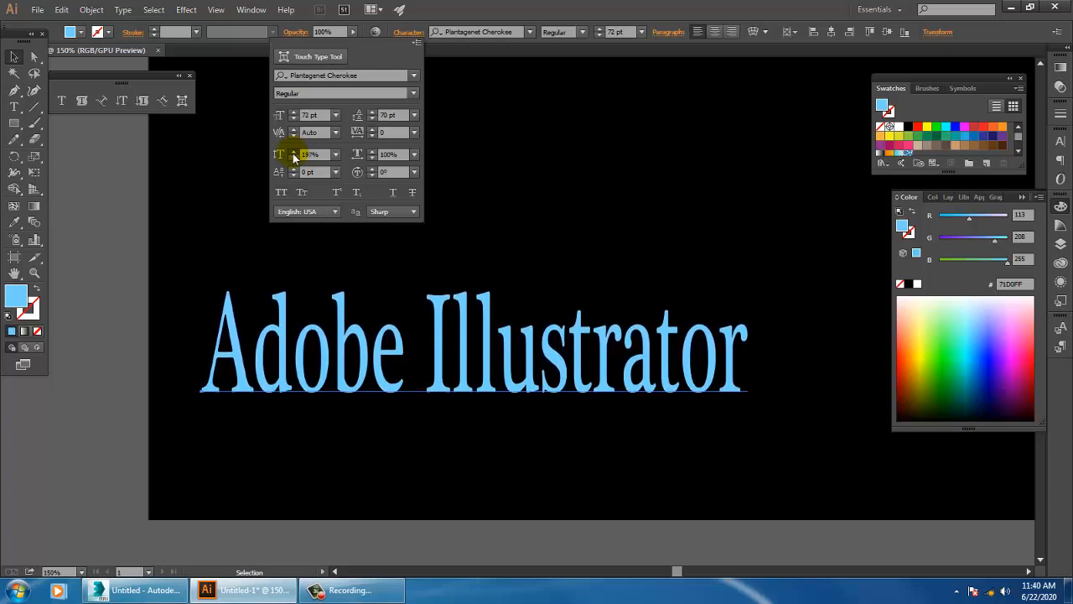
left_click(294, 154)
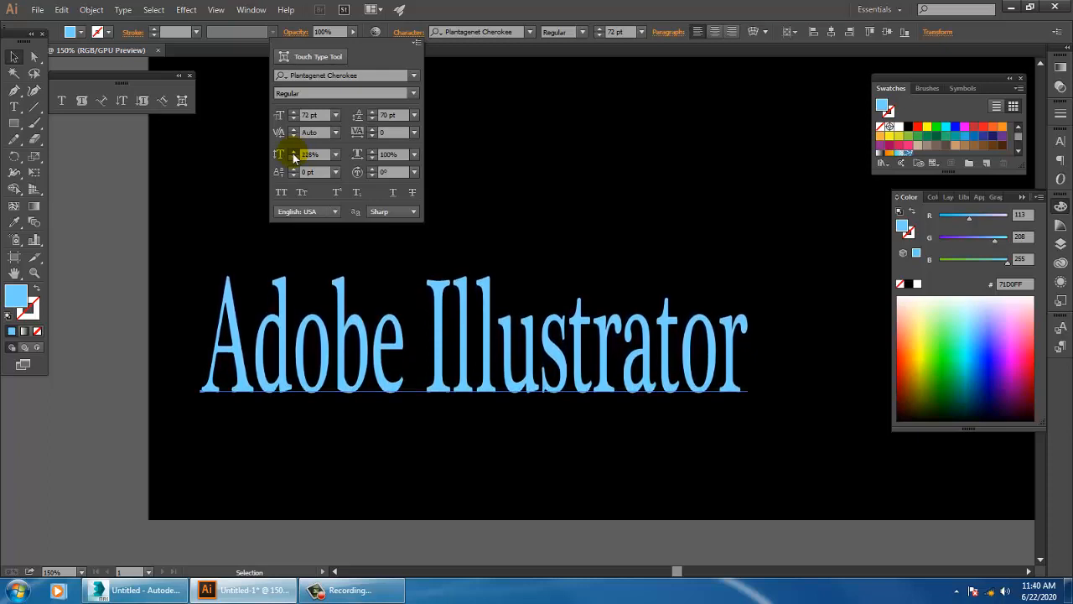
left_click(312, 156)
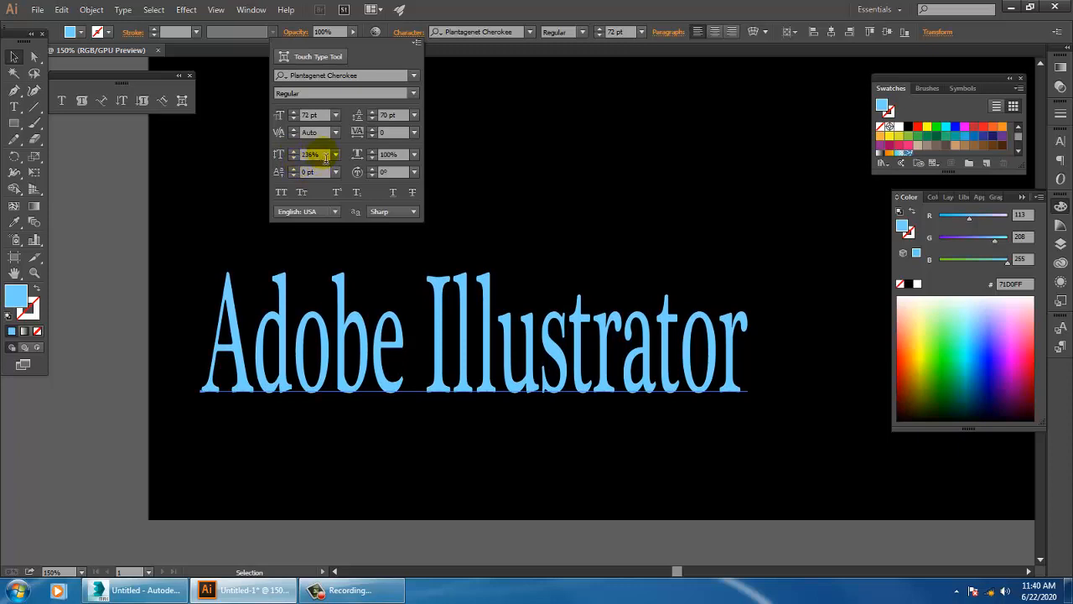
left_click(325, 156)
type("100")
key("Return")
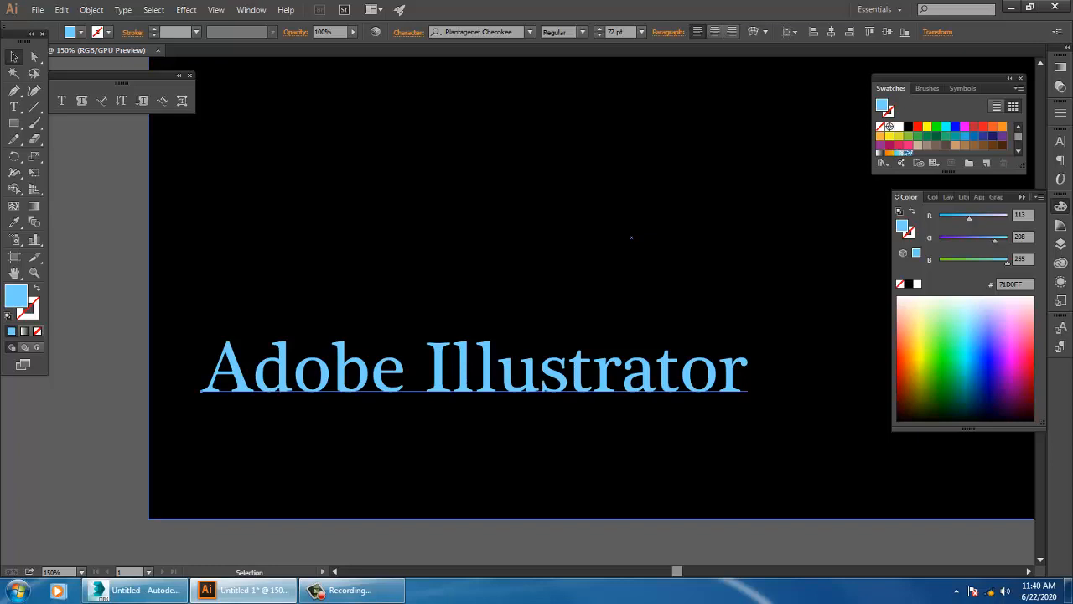
Step: Raise the "Adobe Illustrator" text with a baseline shift of 5 pt
left_click(411, 35)
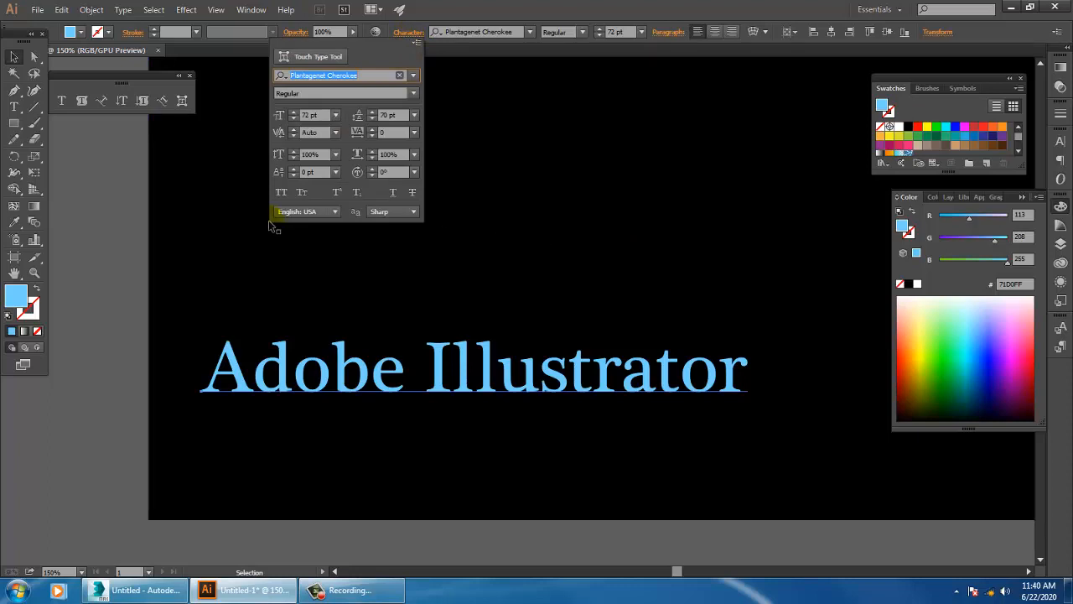
left_click(292, 168)
left_click(292, 169)
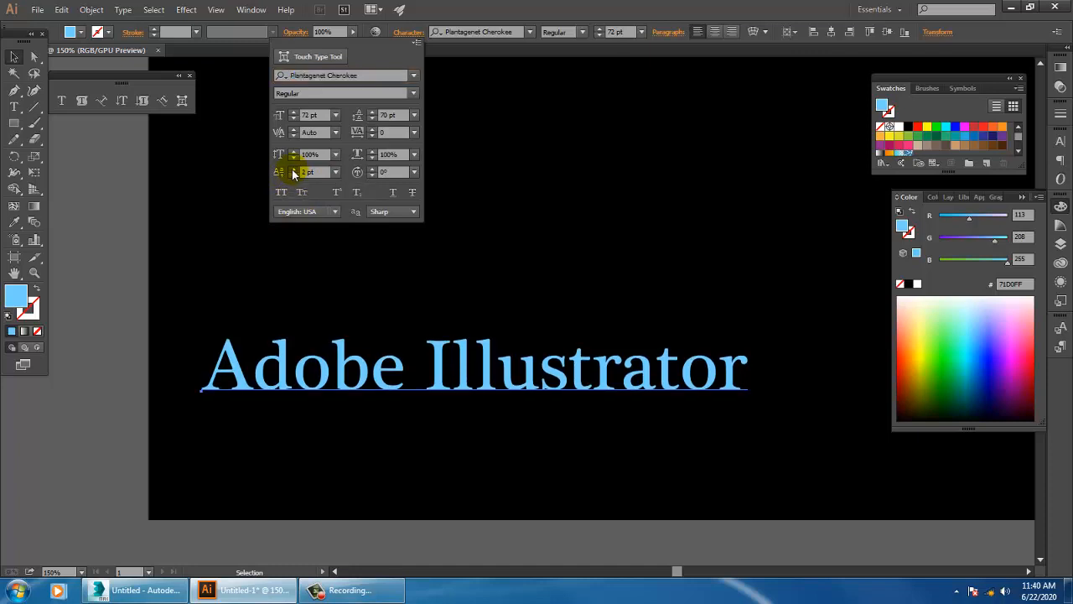
left_click(292, 169)
left_click(291, 168)
left_click(291, 168)
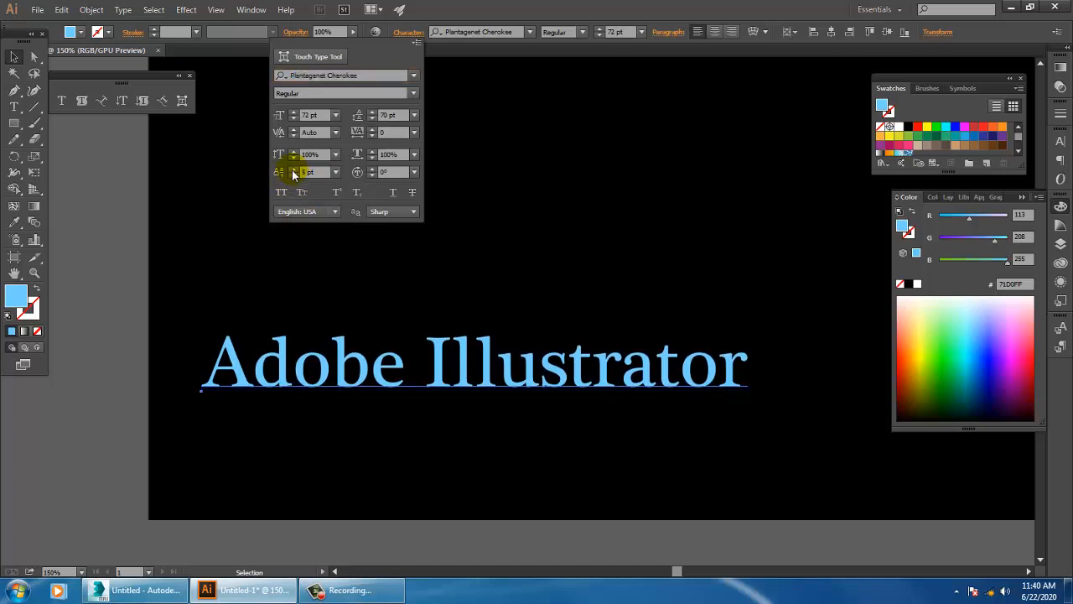
left_click(13, 106)
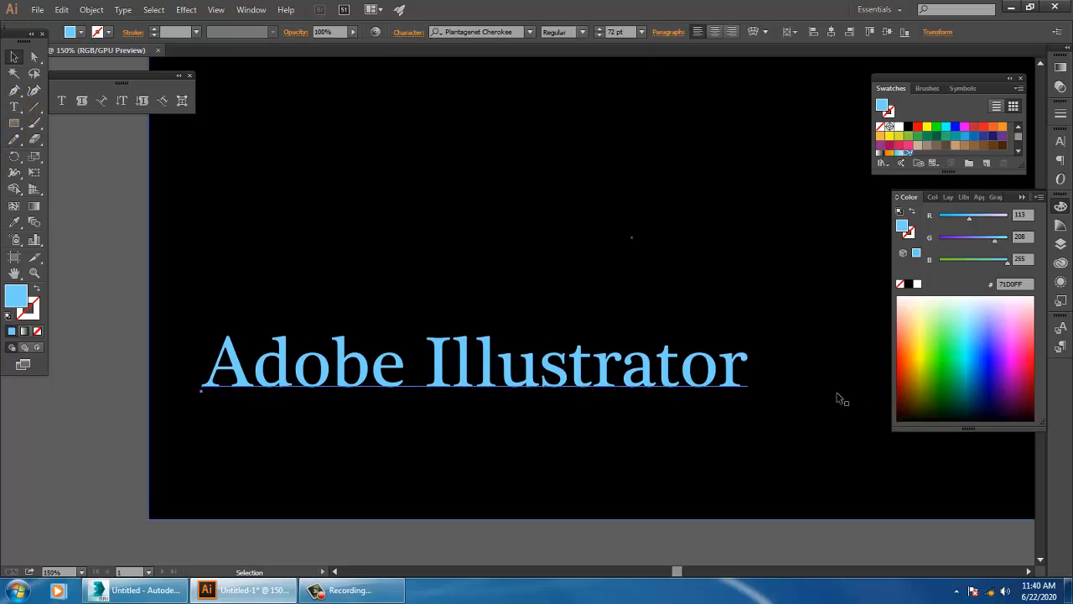
Step: Add a second "Adobe Illustrator" line below the existing one in the same text object
left_click(13, 106)
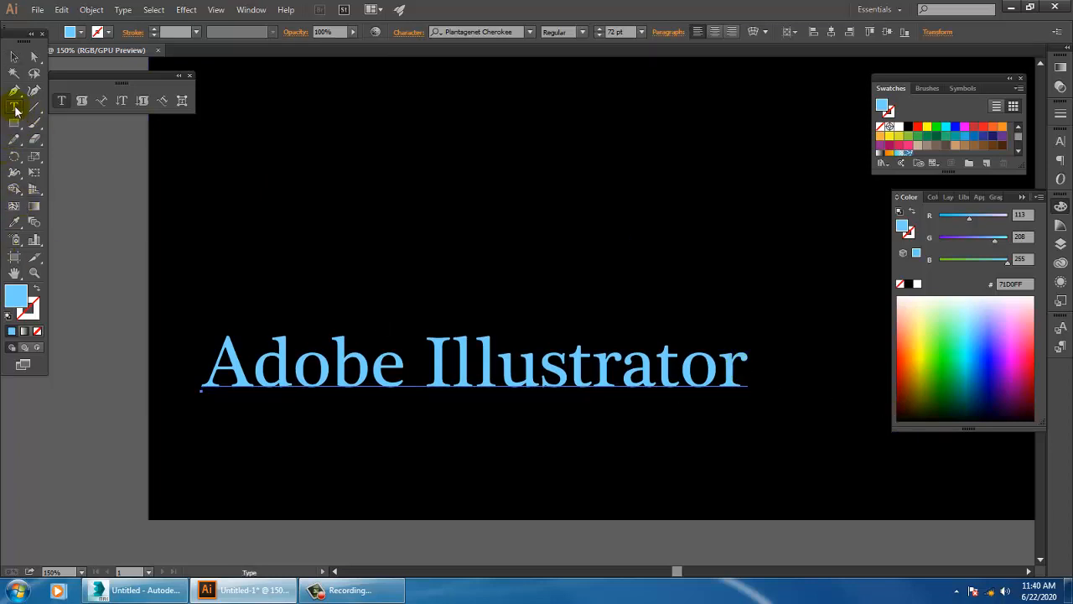
left_click(744, 374)
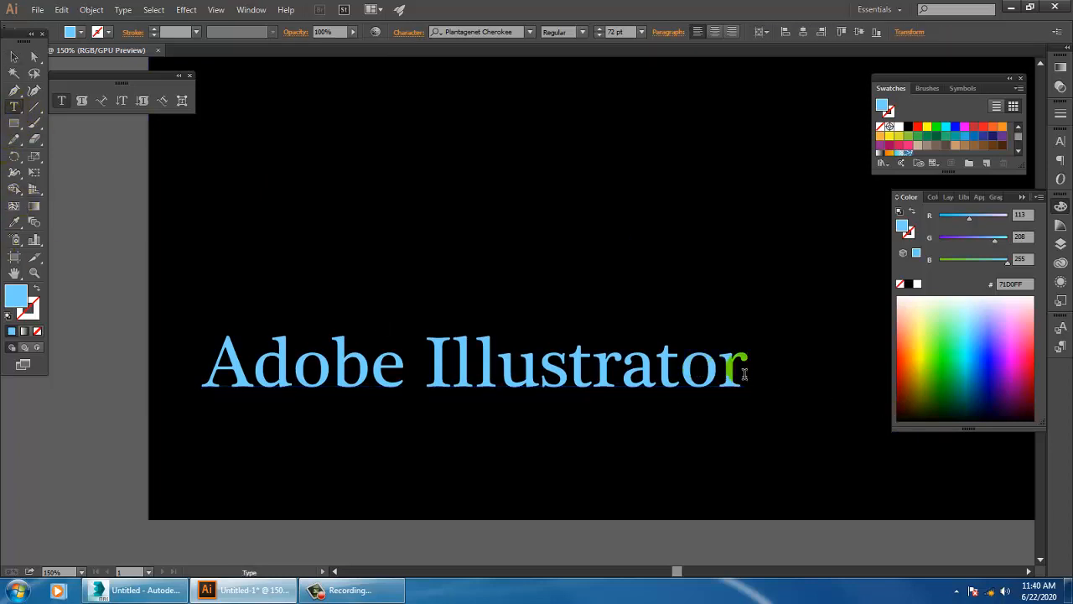
key("Return")
type("Adobe Illustrator")
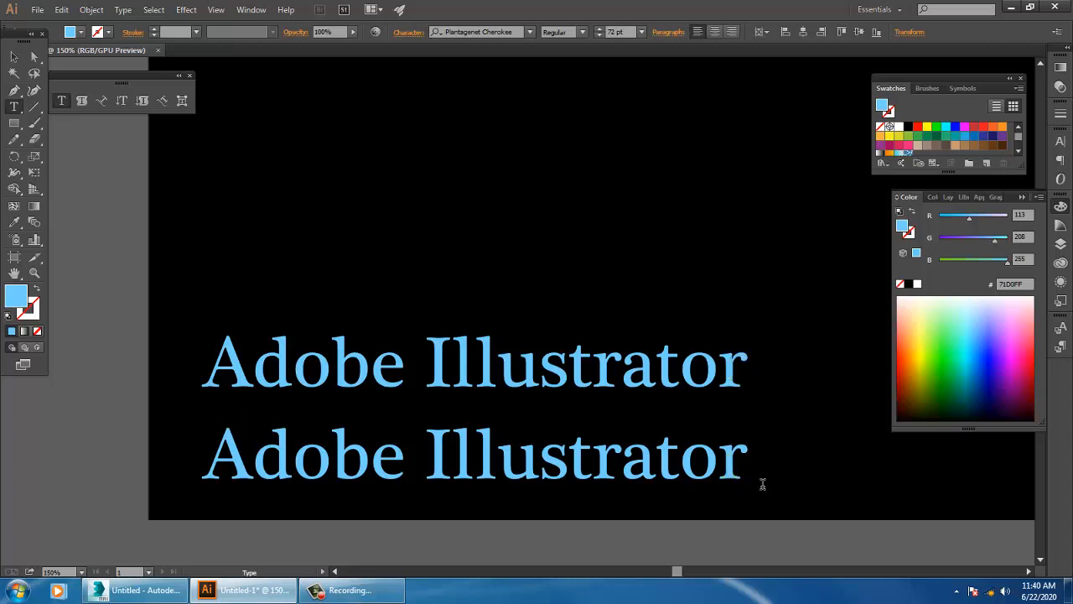
key("shift+Left")
key("shift+Left")
key("shift+Left")
key("shift+Left")
key("shift+Left")
key("ctrl+a")
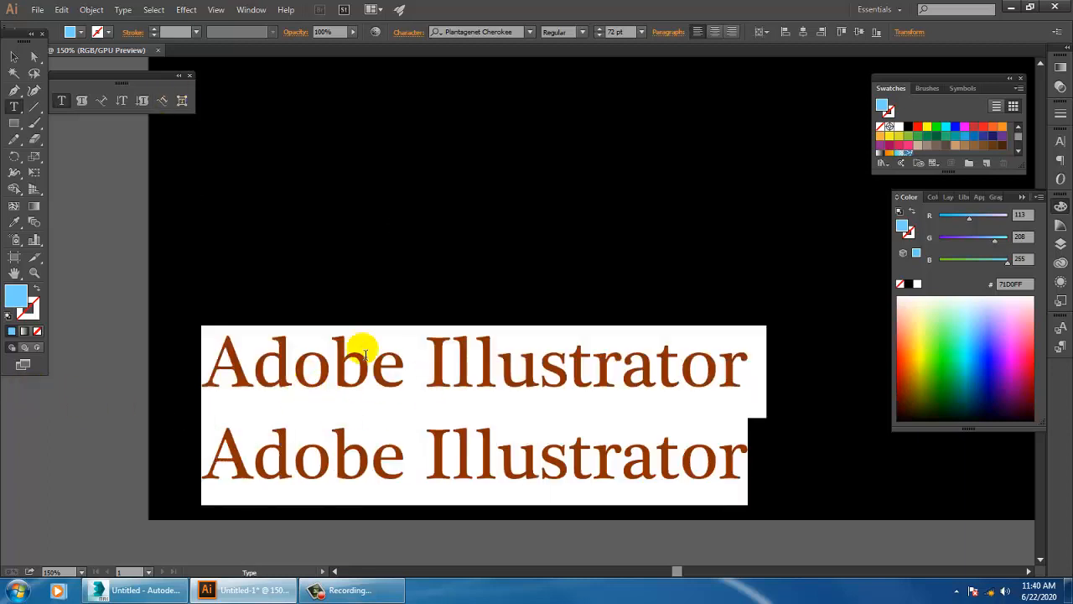
left_click(589, 426)
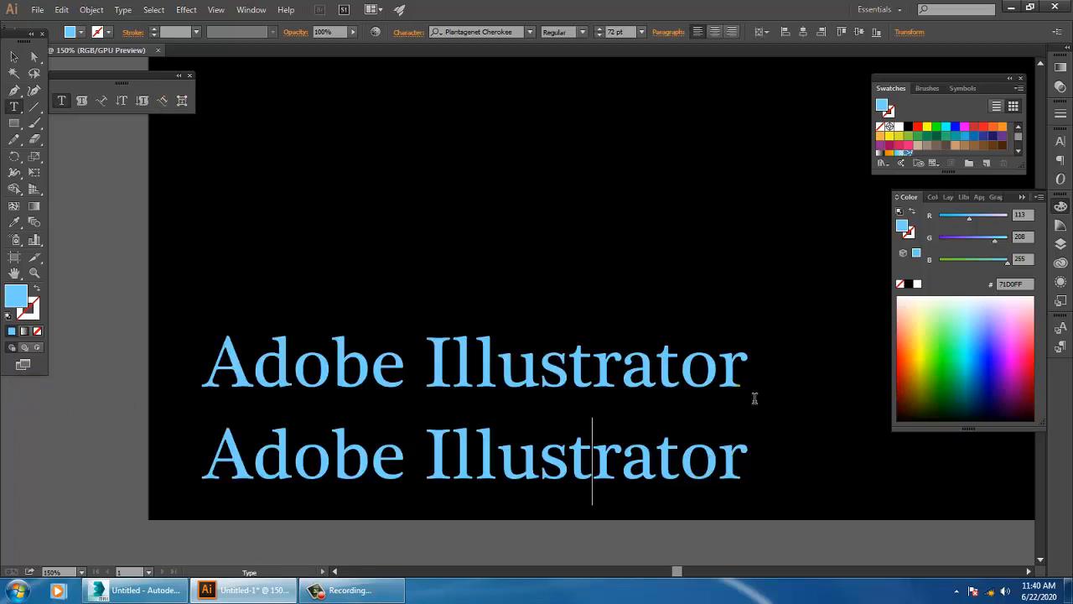
Step: Try a baseline shift of 8 pt on the first "Adobe Illustrator" line, then lower it to 1 pt
left_click_drag(751, 400, 52, 374)
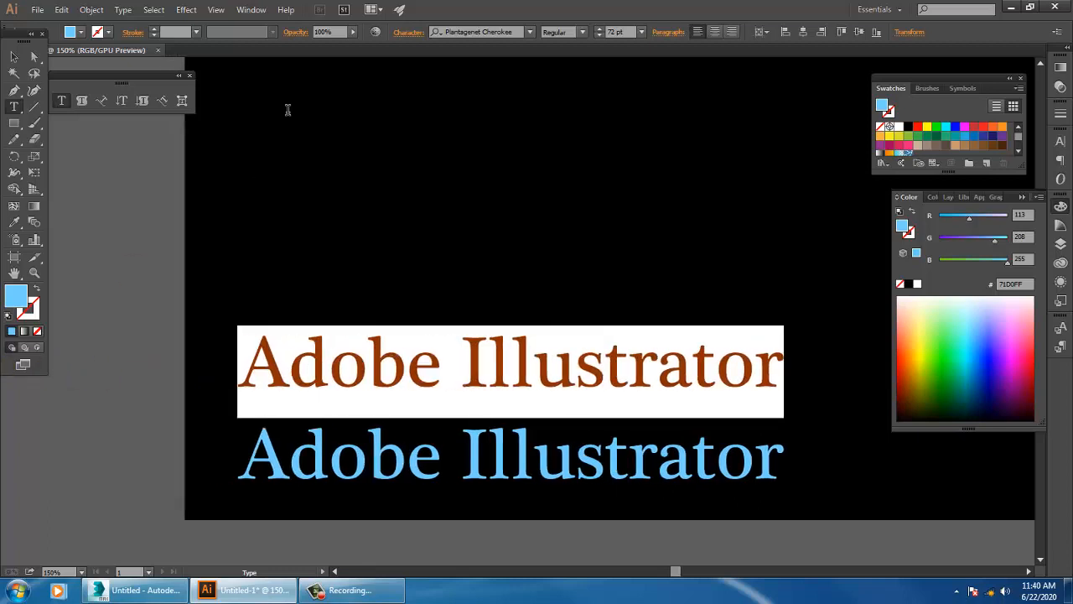
left_click(408, 35)
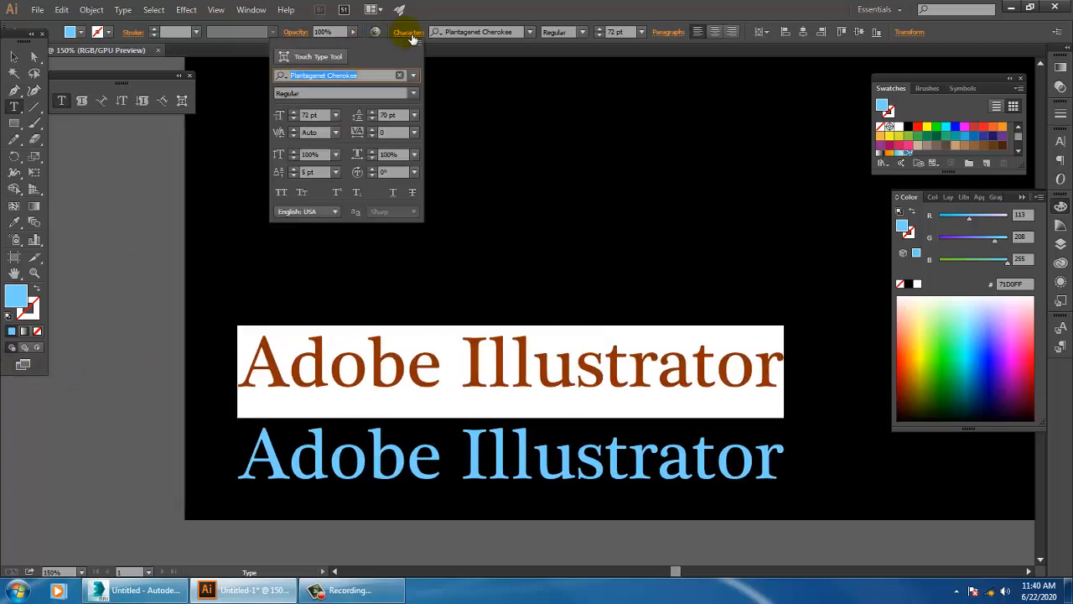
left_click(335, 172)
left_click(293, 170)
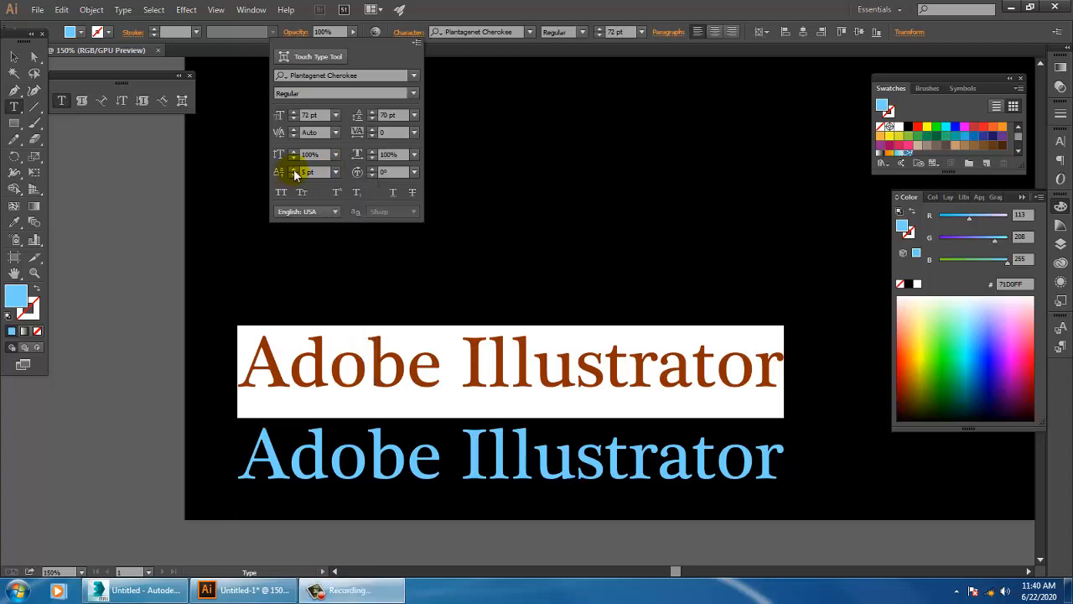
left_click(293, 171)
left_click(294, 170)
left_click(293, 170)
left_click(293, 175)
left_click(294, 175)
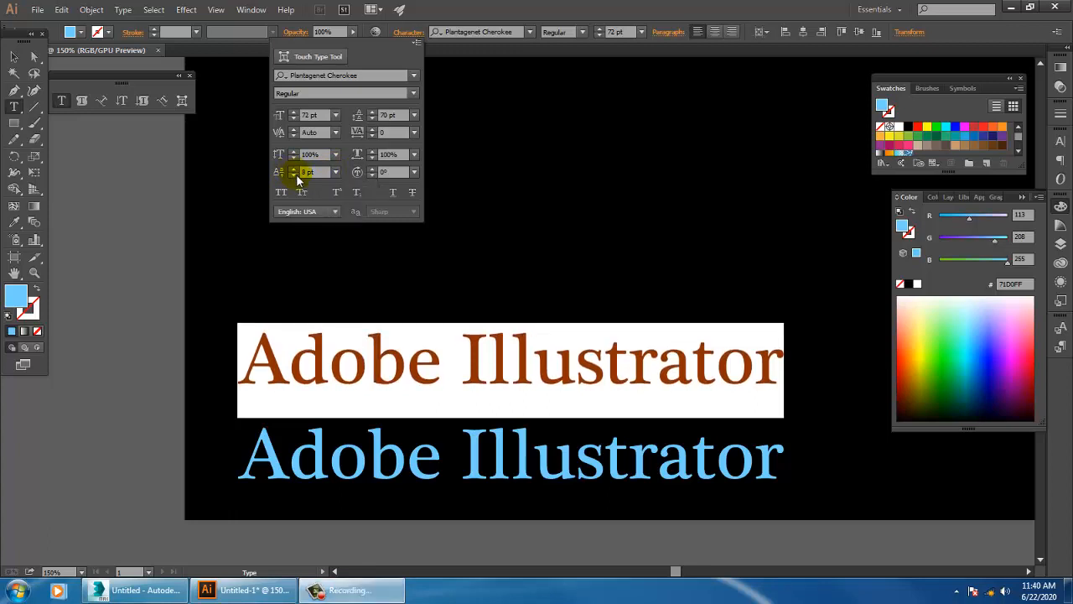
left_click(294, 175)
left_click(293, 175)
left_click(294, 175)
left_click(294, 175)
left_click(293, 176)
left_click(293, 175)
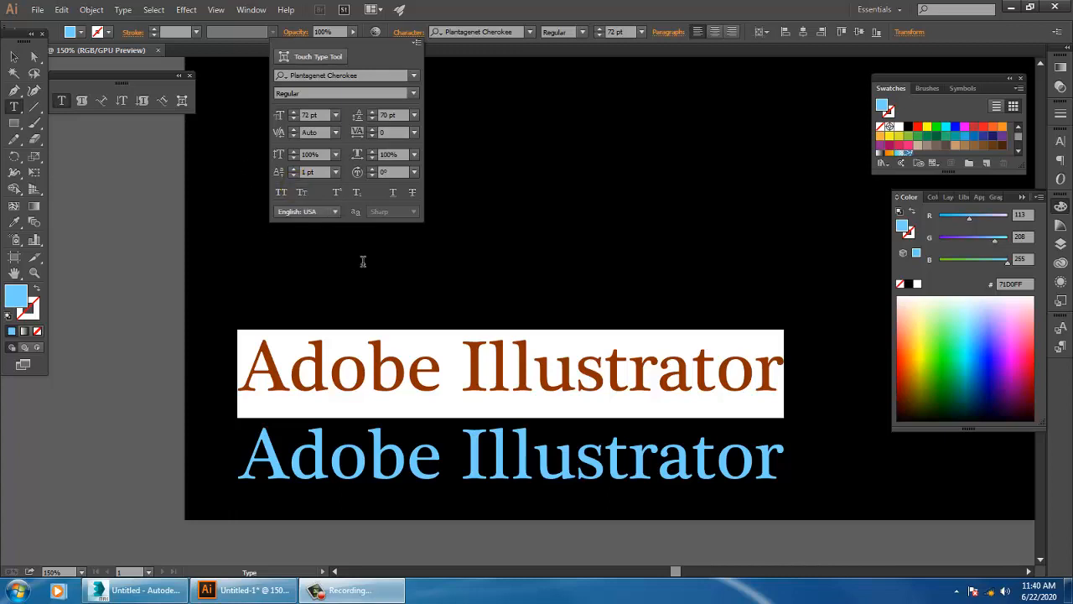
Step: Try rotating the characters of the first line to 27° and reset the character rotation to 0°
left_click(373, 173)
left_click(373, 173)
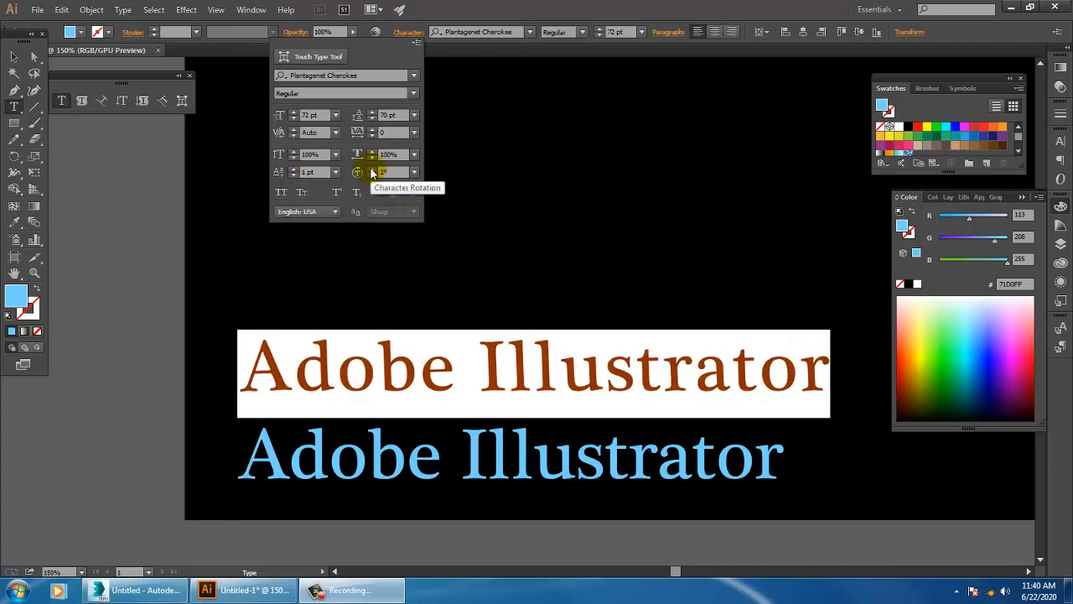
left_click(373, 174)
left_click(373, 173)
left_click(373, 173)
left_click(373, 174)
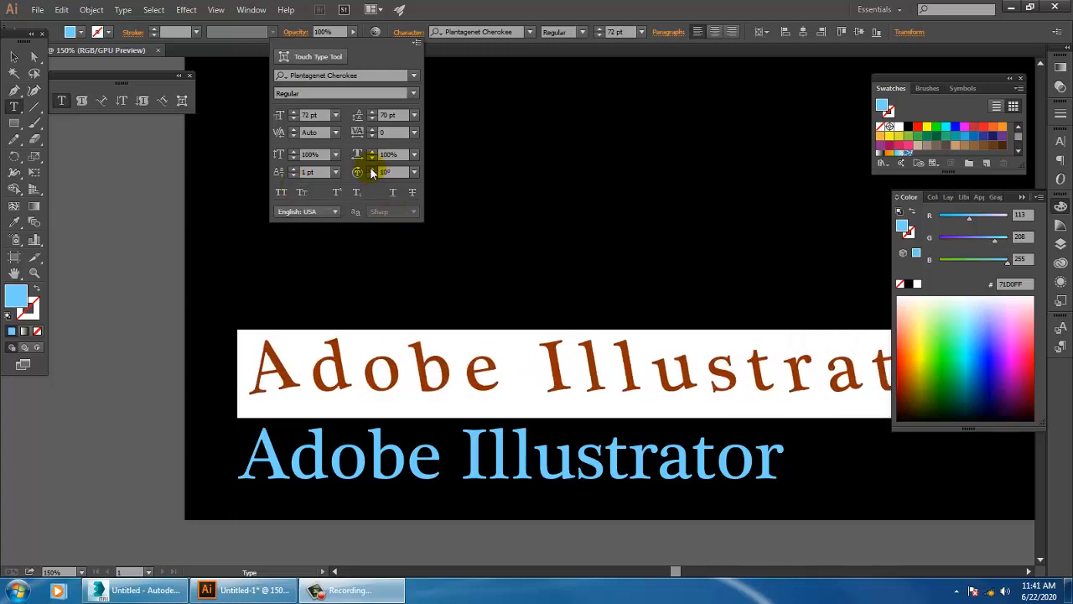
left_click(373, 174)
left_click(373, 173)
left_click(373, 173)
left_click(373, 173)
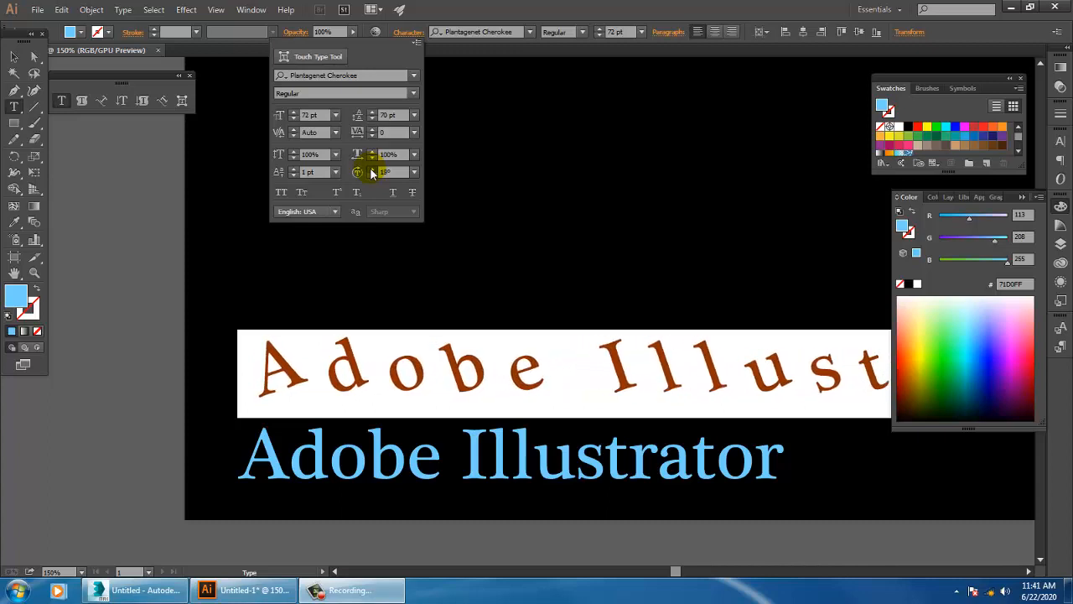
left_click(373, 173)
left_click(373, 173)
left_click(373, 173)
left_click(373, 174)
left_click(373, 173)
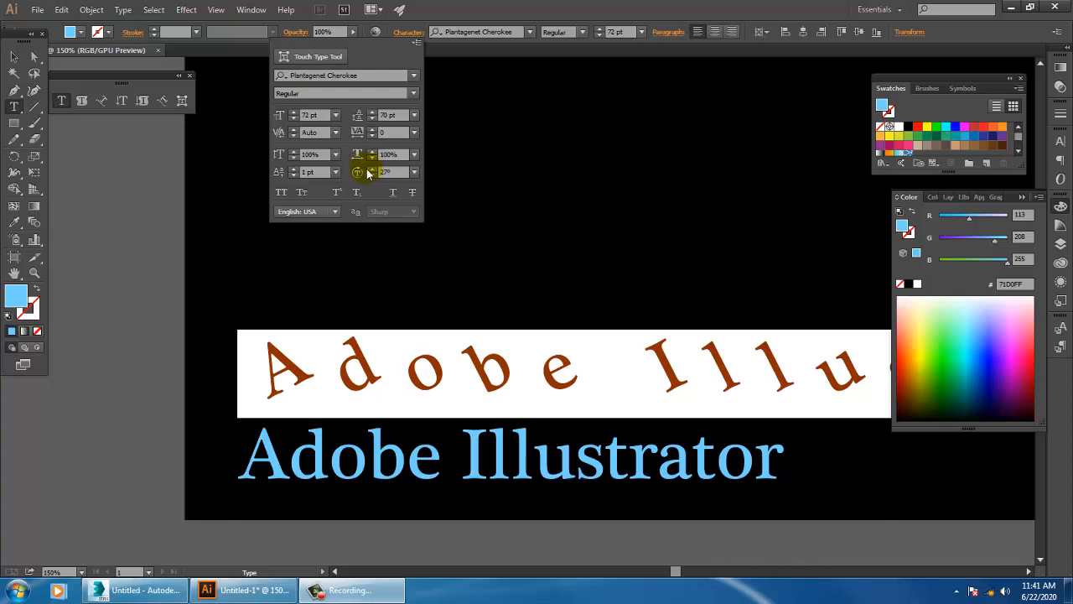
left_click(373, 175)
left_click(372, 176)
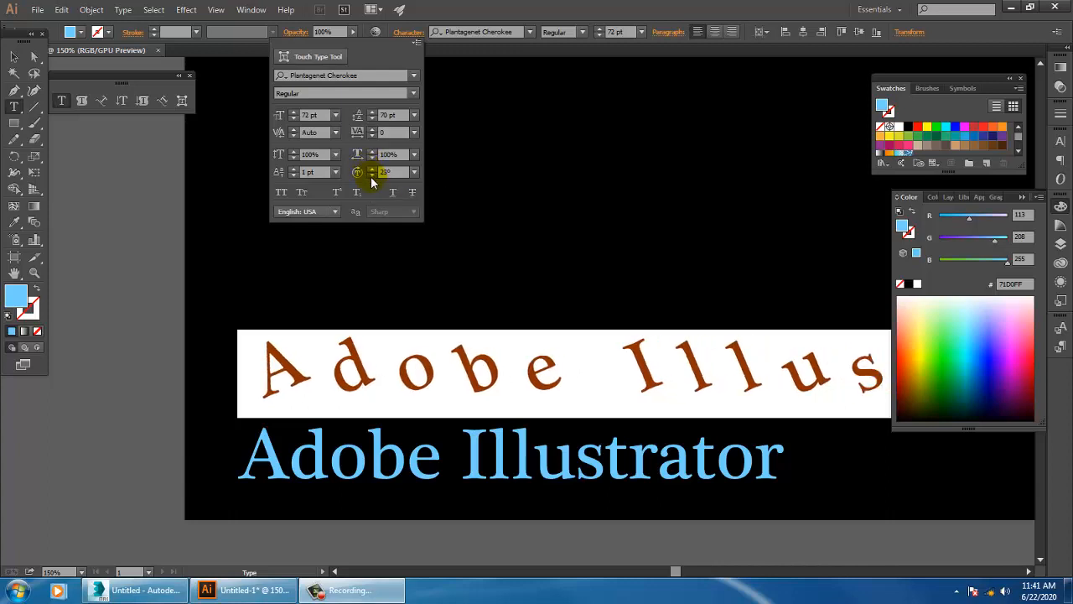
left_click(372, 176)
left_click(372, 176)
left_click(372, 176)
left_click(372, 176)
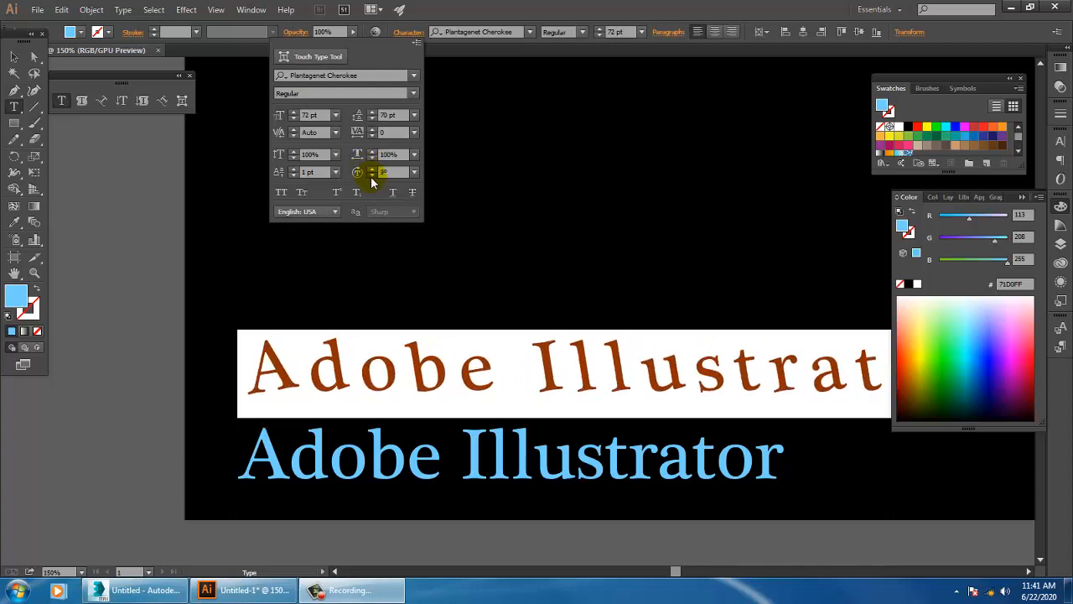
left_click(372, 176)
left_click(372, 176)
left_click(372, 176)
left_click(372, 176)
left_click(372, 176)
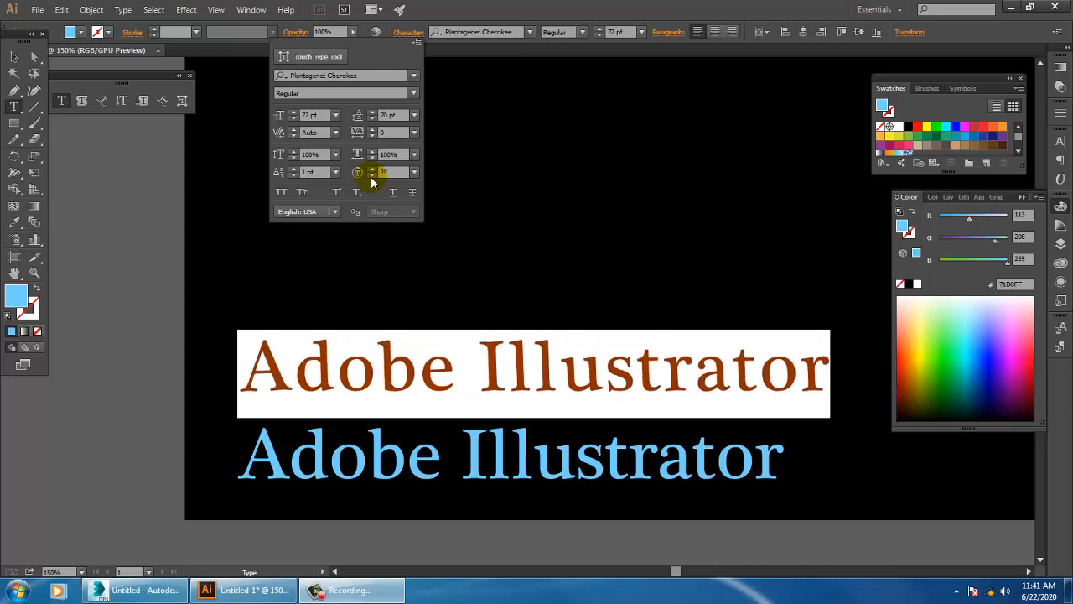
left_click(372, 176)
left_click(372, 177)
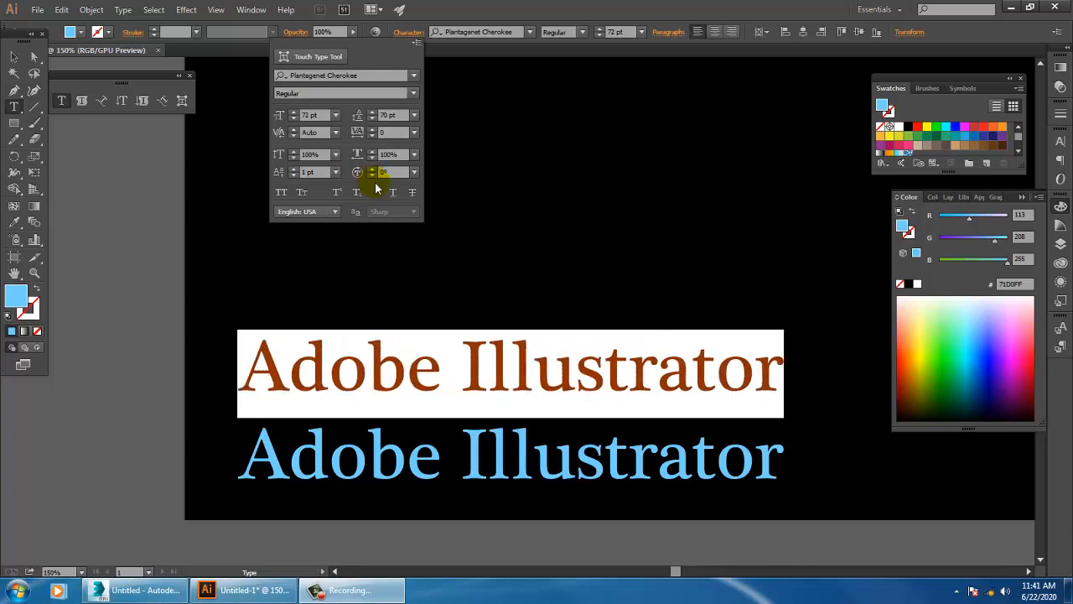
Step: Try All Caps on the first "Adobe Illustrator" line and switch it to Small Caps
left_click(281, 193)
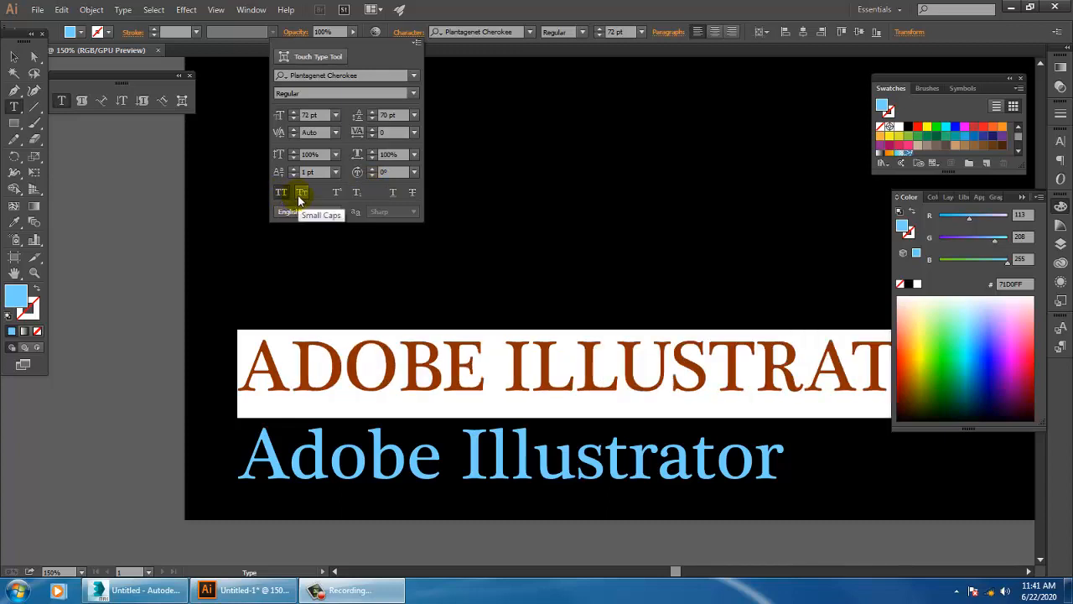
left_click(300, 194)
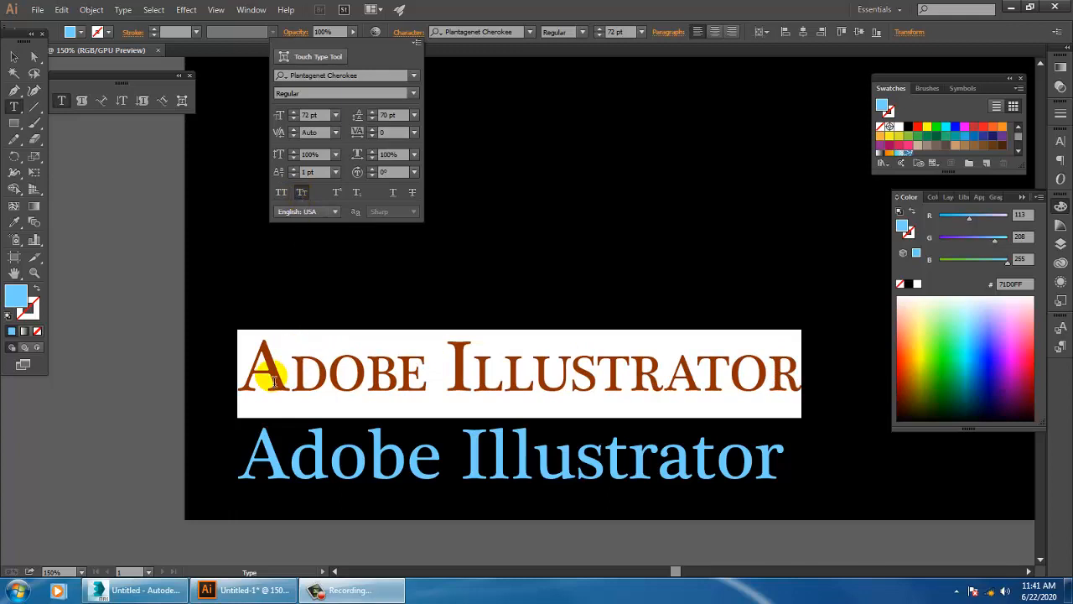
left_click(285, 199)
left_click(301, 193)
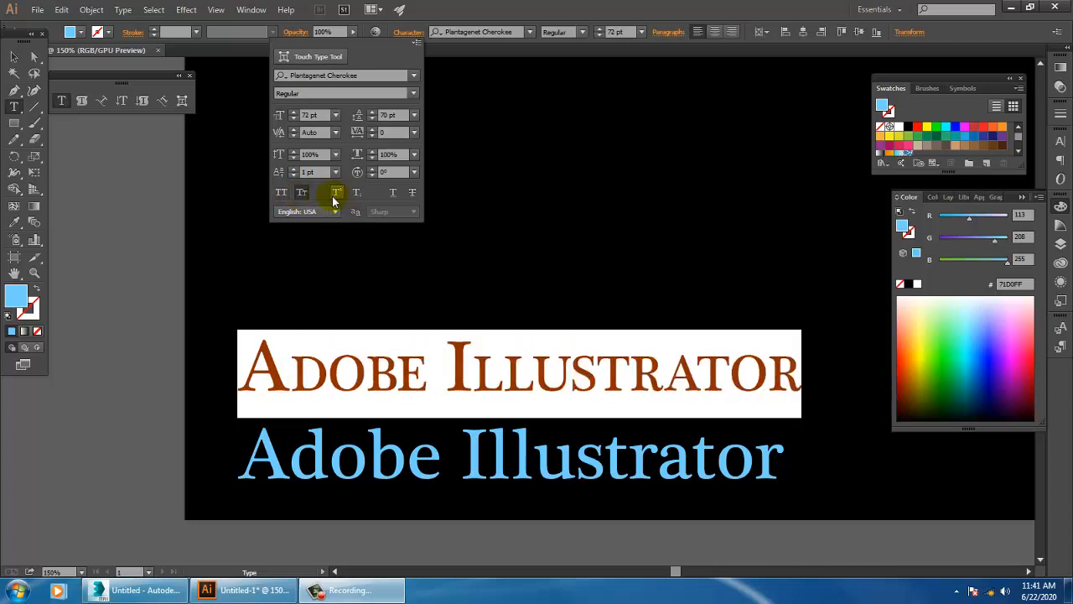
Step: Strike through the first "Adobe Illustrator" line after briefly trying an underline
left_click(390, 195)
left_click(392, 196)
left_click(412, 195)
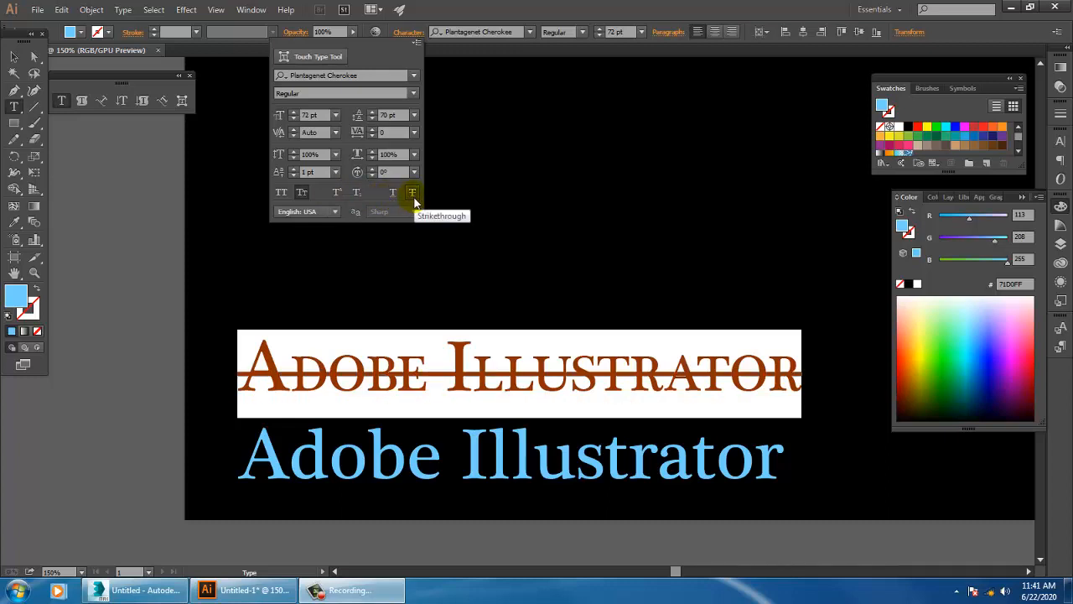
left_click(14, 56)
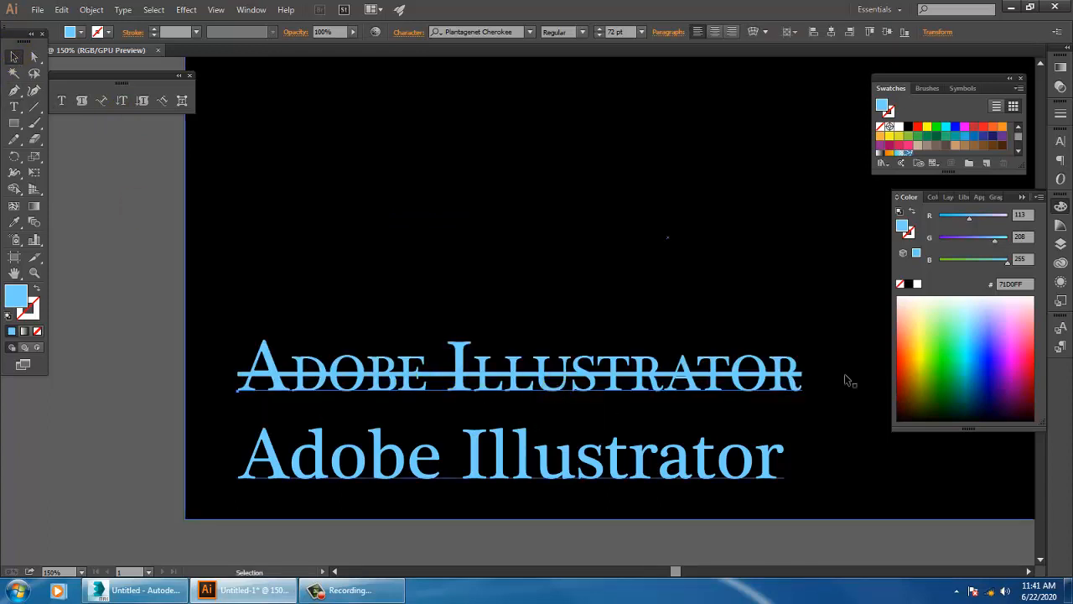
Step: Create a separate text "H20" above the two "Adobe Illustrator" lines and select all its characters
left_click(15, 107)
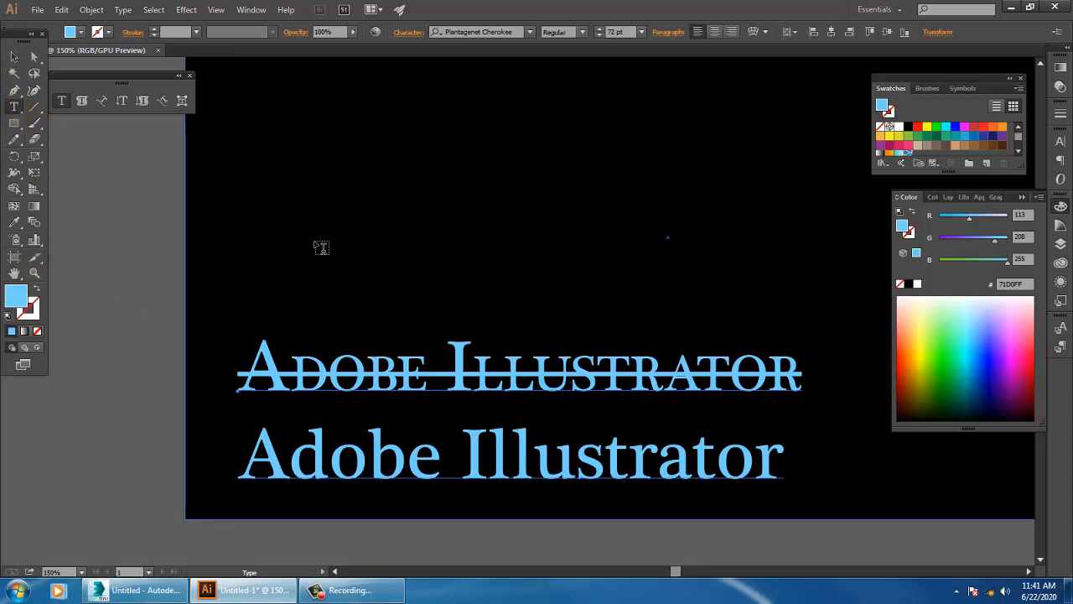
left_click(361, 221)
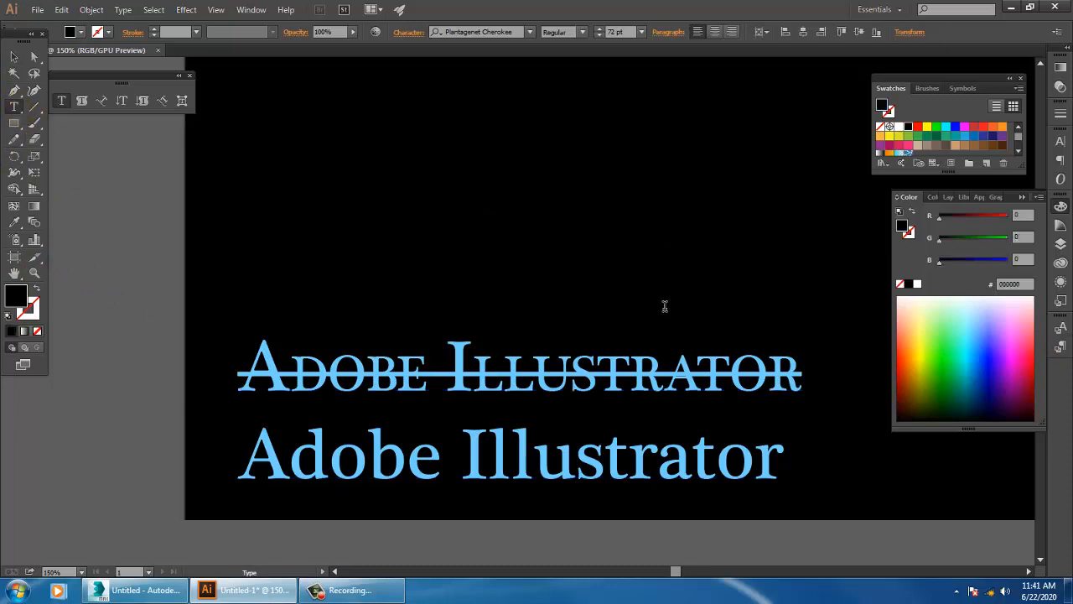
type("Ado")
key("ctrl+a")
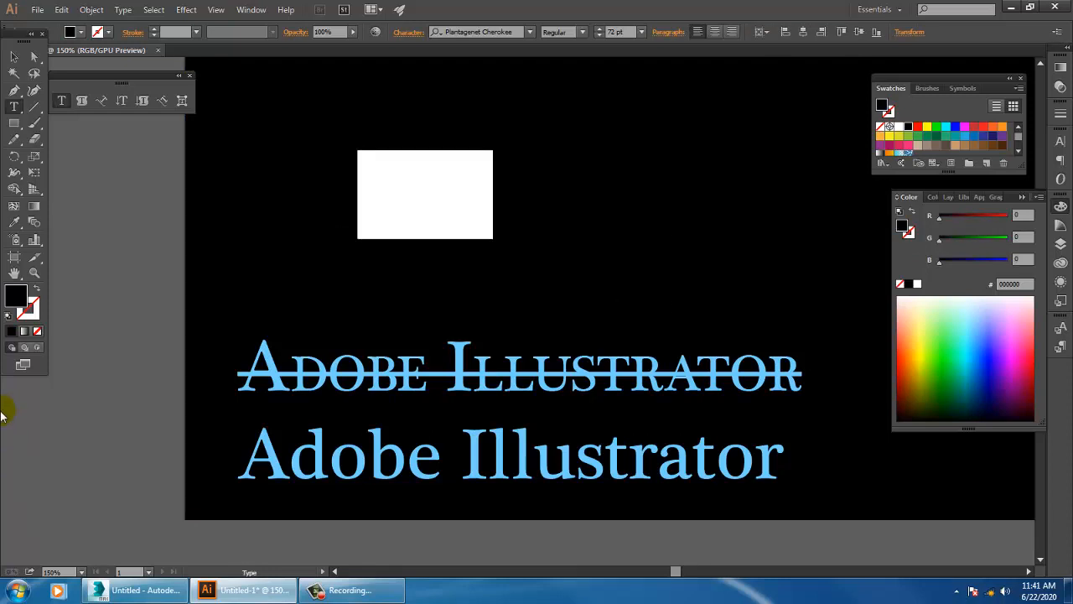
Step: Fill the "H20" text with light blue #66D4FF and remove its strikethrough
double_click(15, 295)
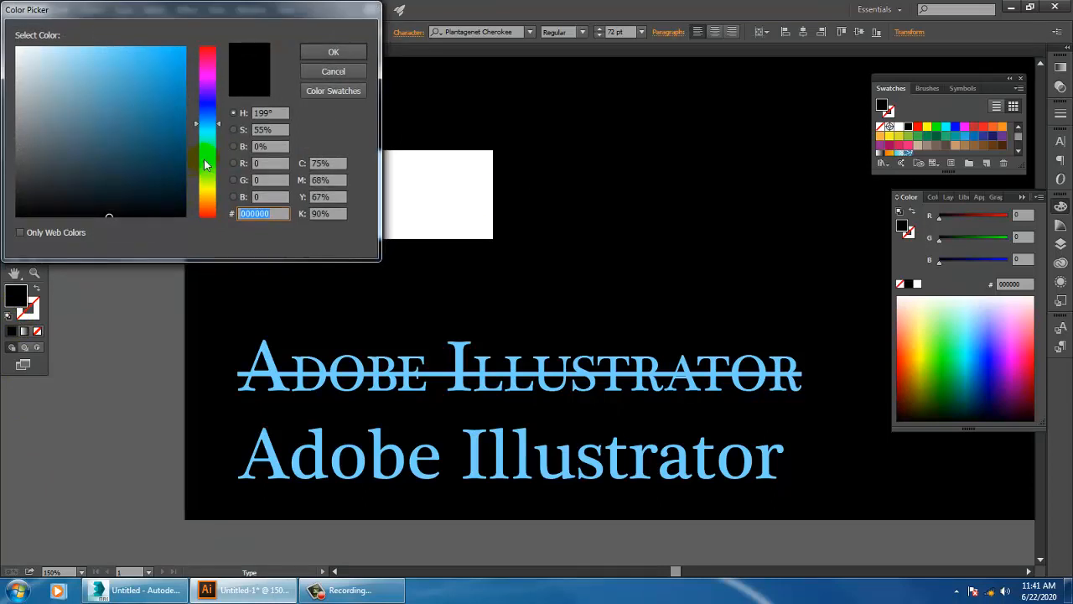
left_click(175, 90)
left_click(336, 50)
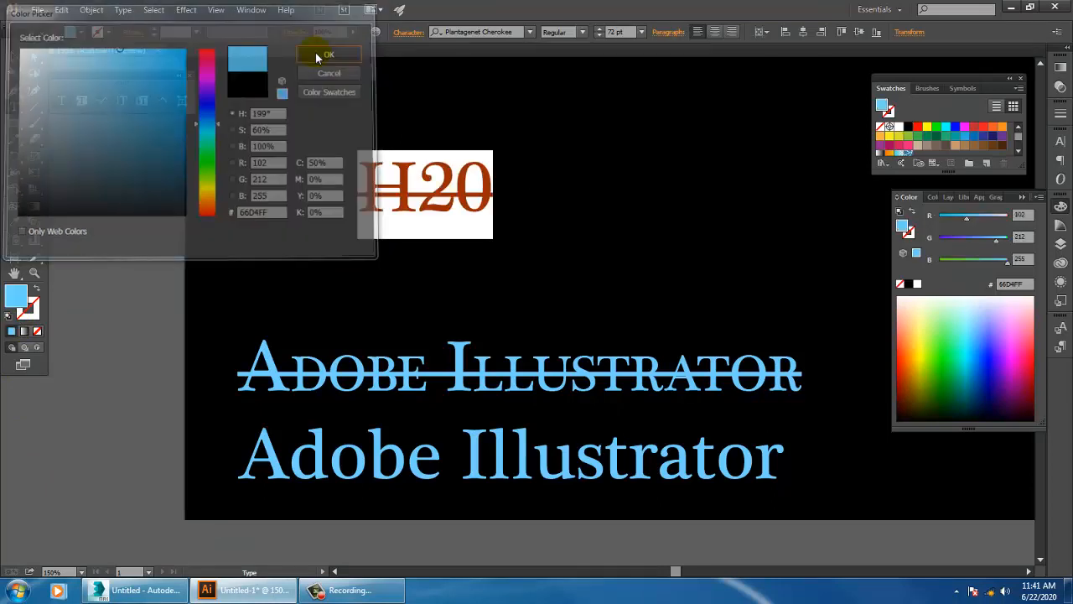
left_click(408, 32)
left_click(401, 191)
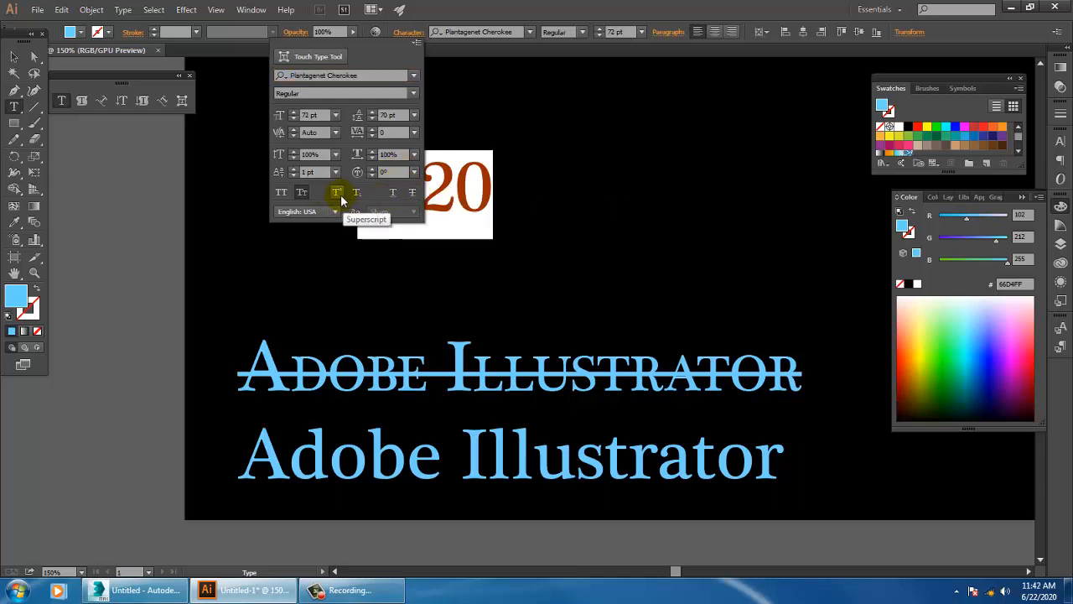
Step: Try superscript on the 2 in "H20" and change it to subscript
left_click(447, 193)
left_click_drag(455, 197, 418, 197)
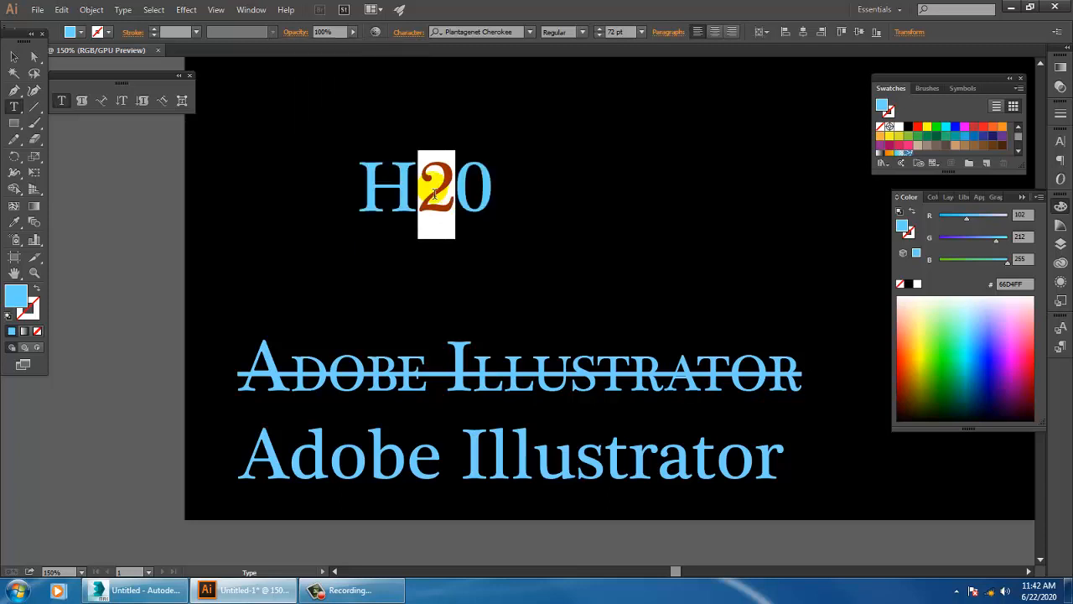
left_click(407, 32)
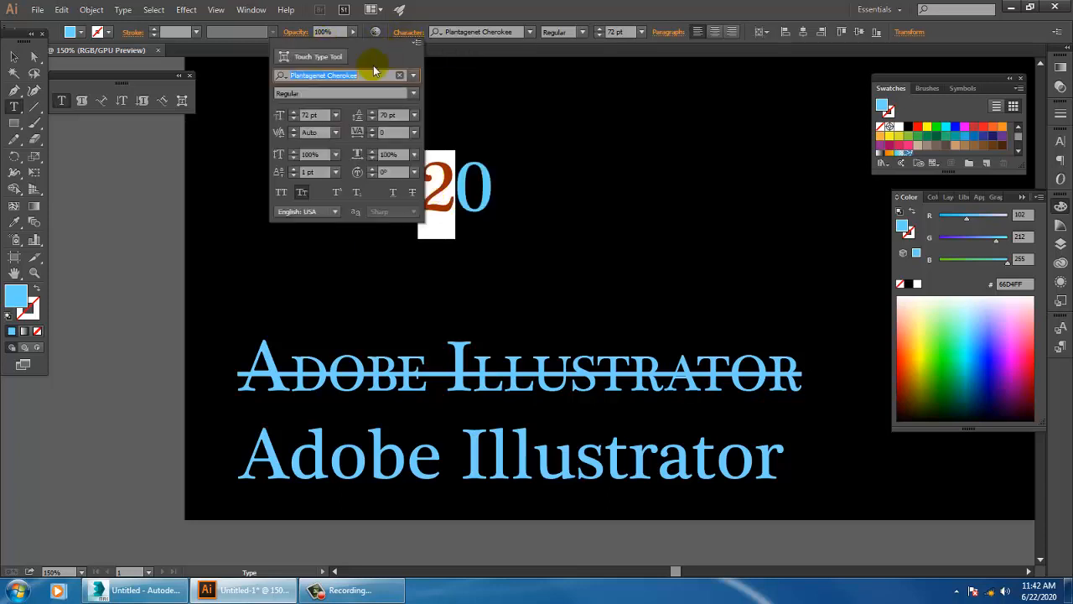
left_click(340, 195)
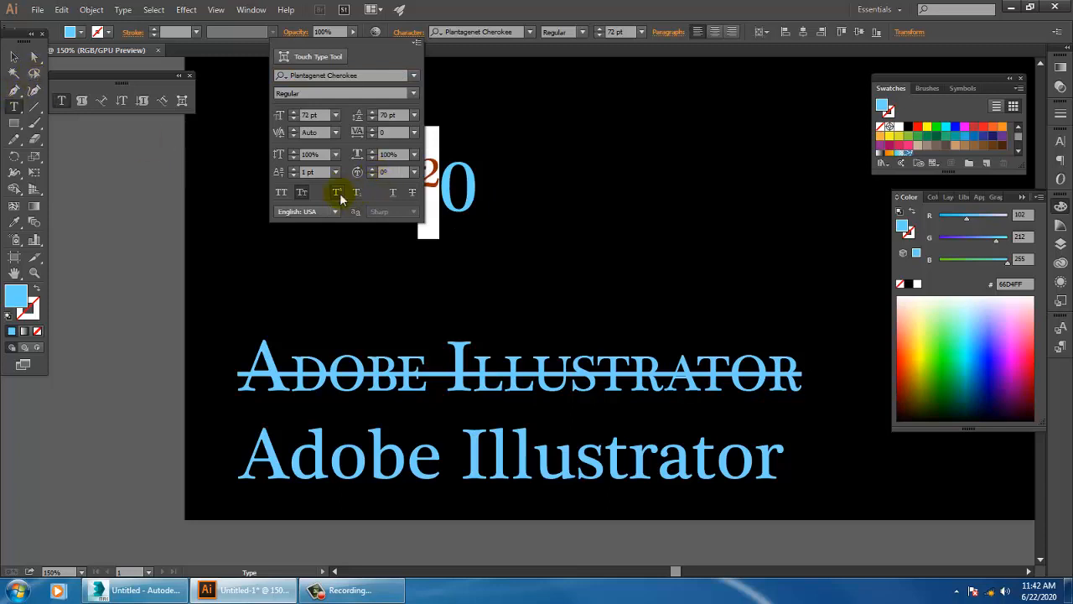
left_click(360, 193)
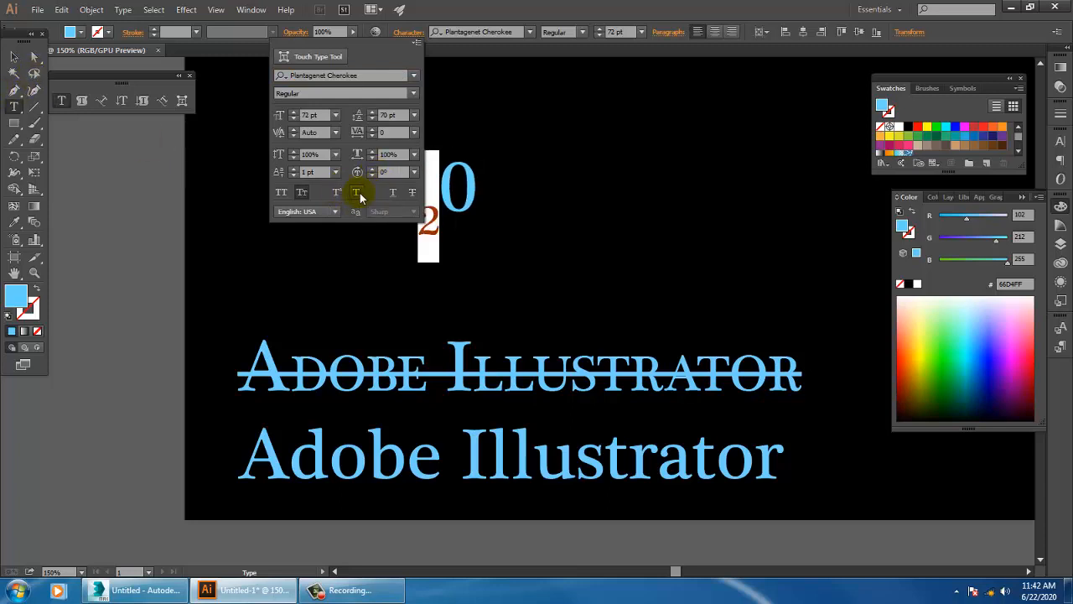
left_click(15, 58)
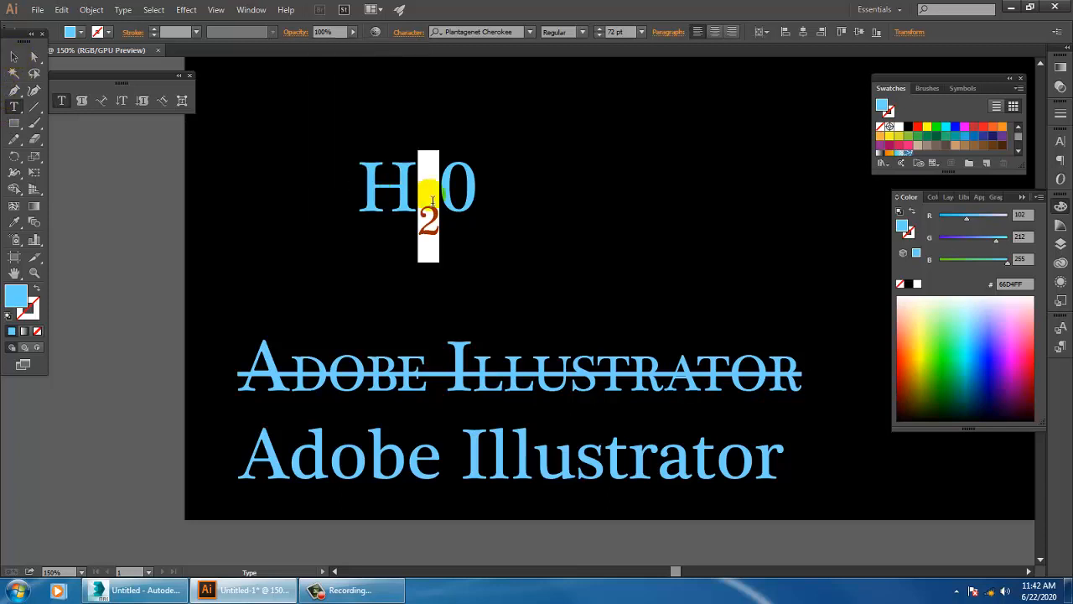
left_click(474, 184)
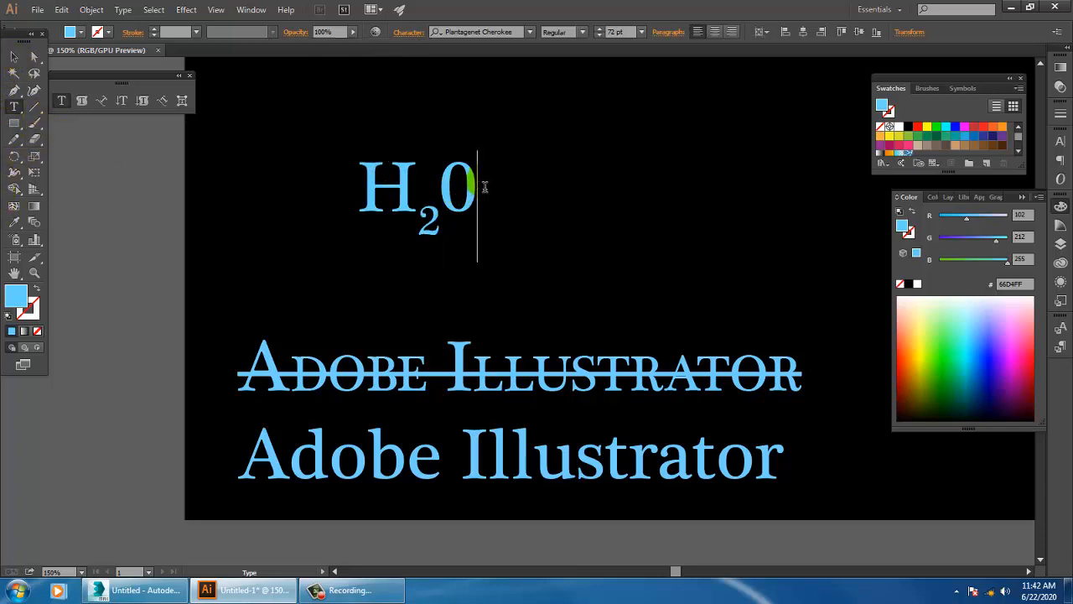
Step: Add "X2" beside the "H20" text and make its 2 superscript
left_click(527, 192)
type("X2")
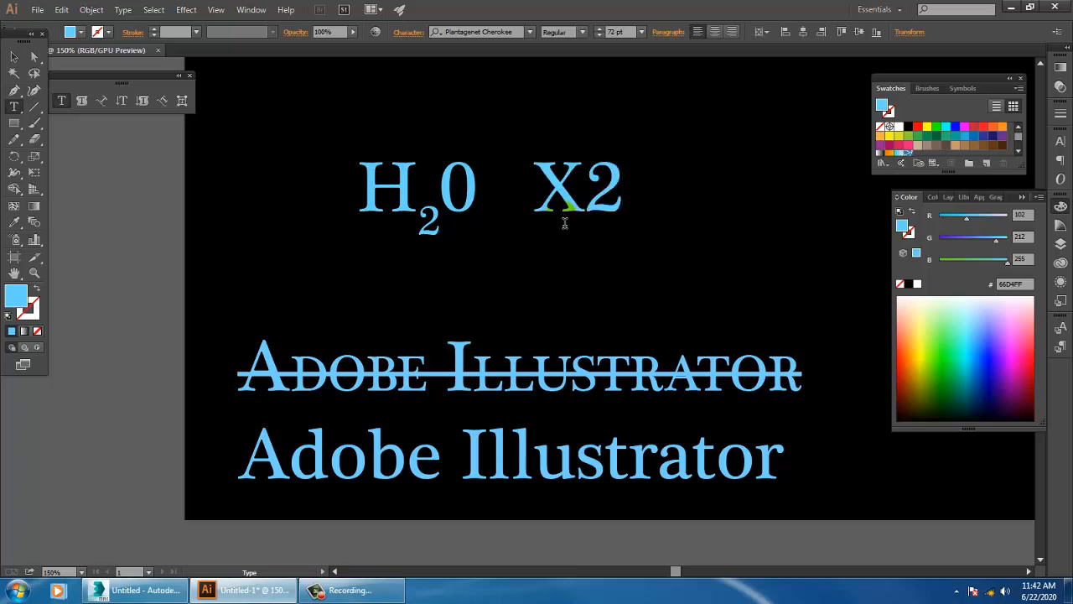
left_click_drag(627, 204, 590, 203)
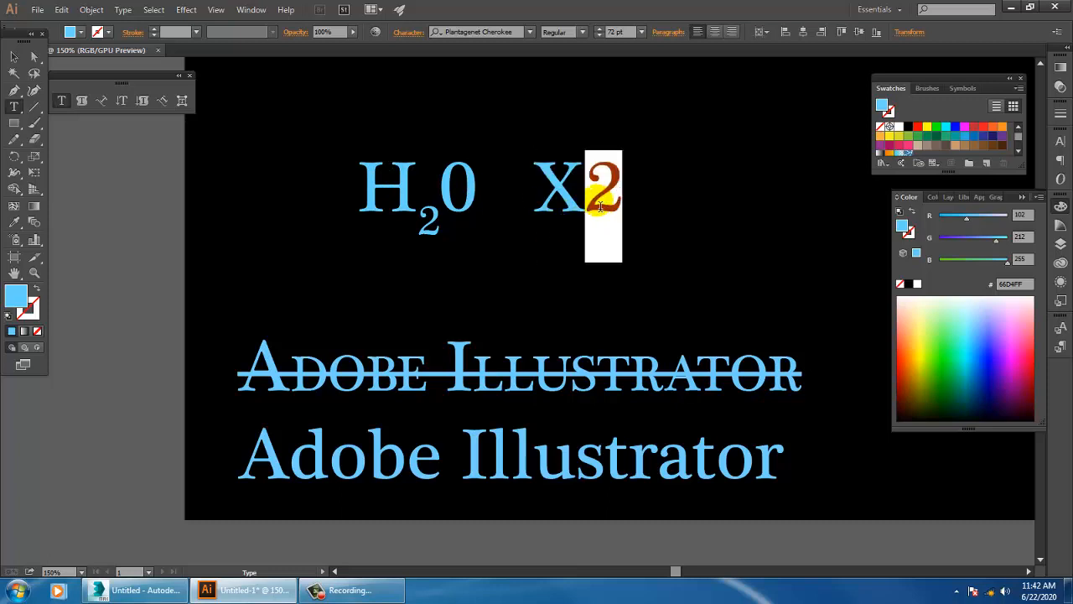
left_click(410, 33)
left_click(336, 196)
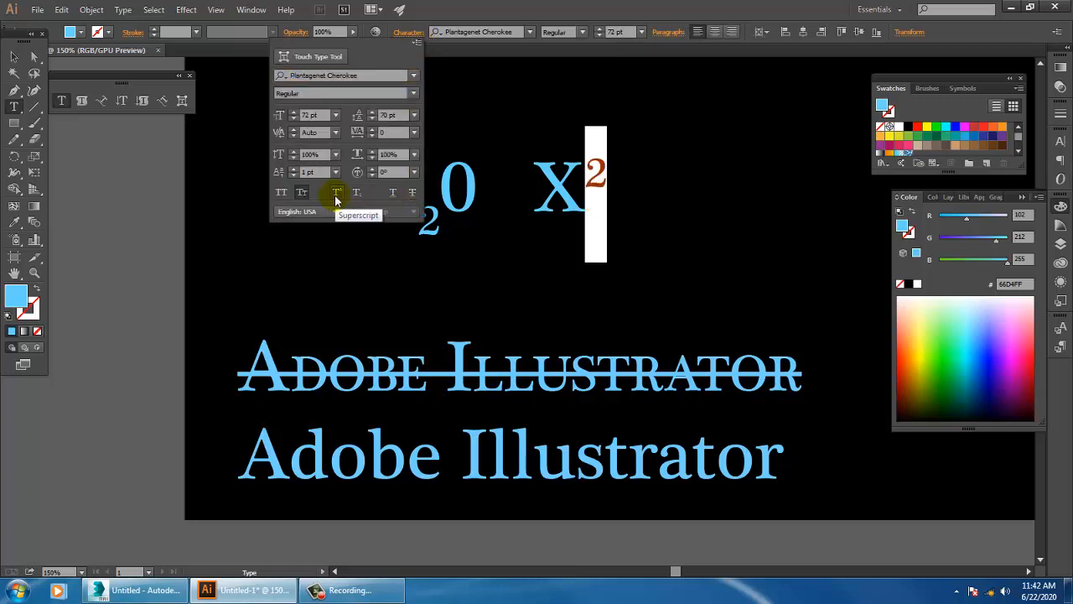
Step: Delete the text object containing the "H20" and "X2" samples
left_click(13, 59)
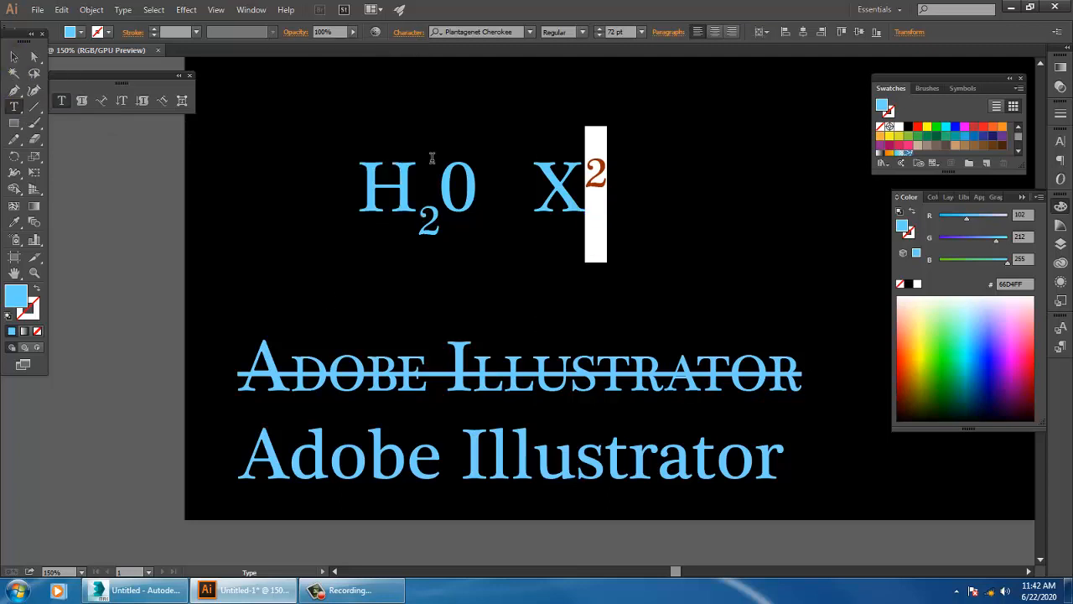
left_click(14, 56)
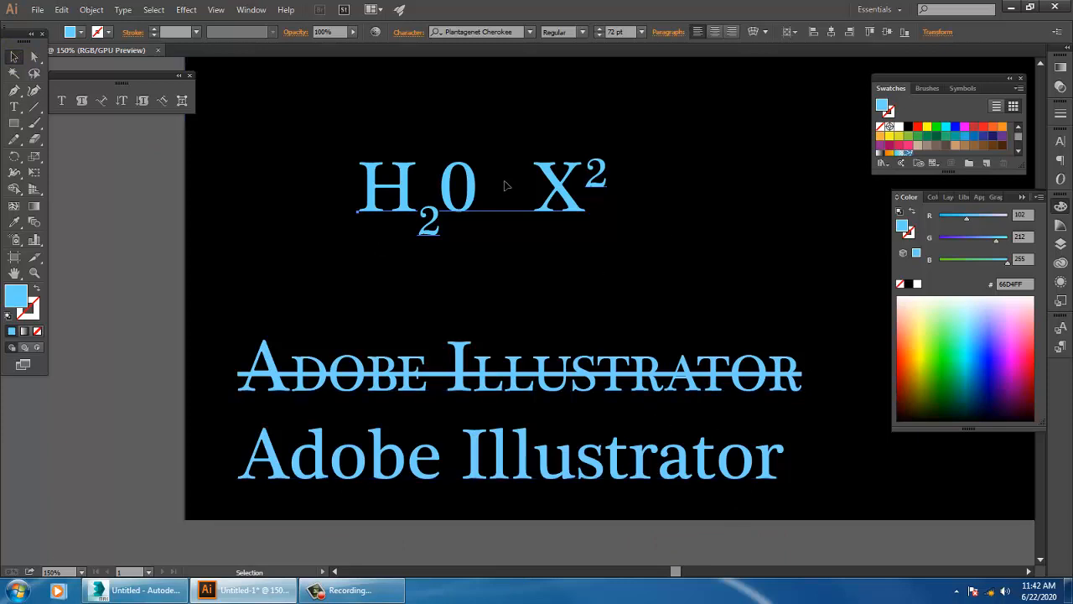
key("Delete")
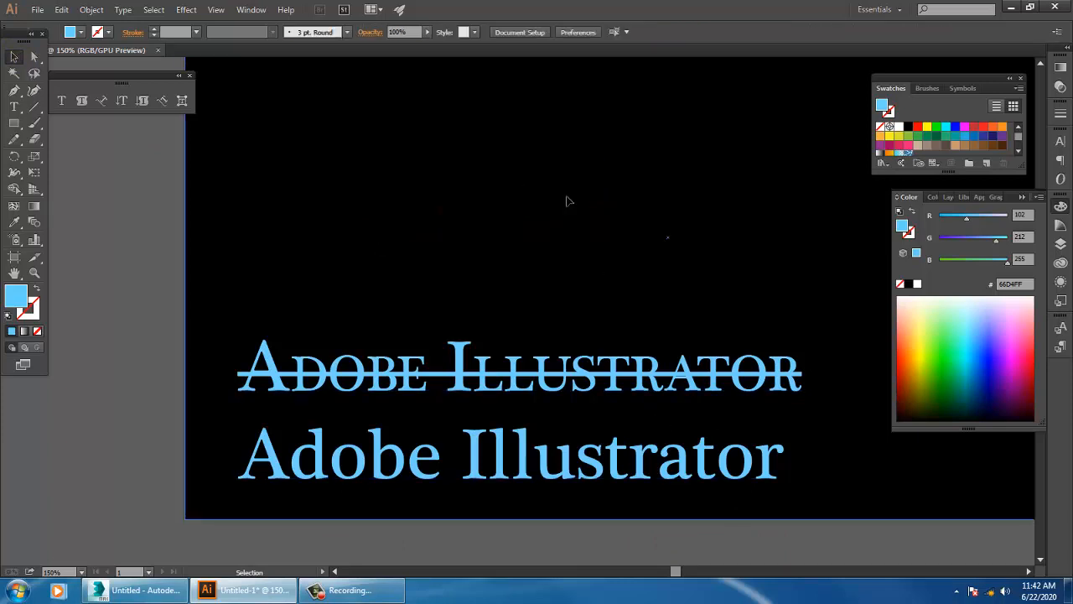
Step: Delete the characters of the struck-through "Adobe Illustrator" line, keeping the plain line below it
key("t")
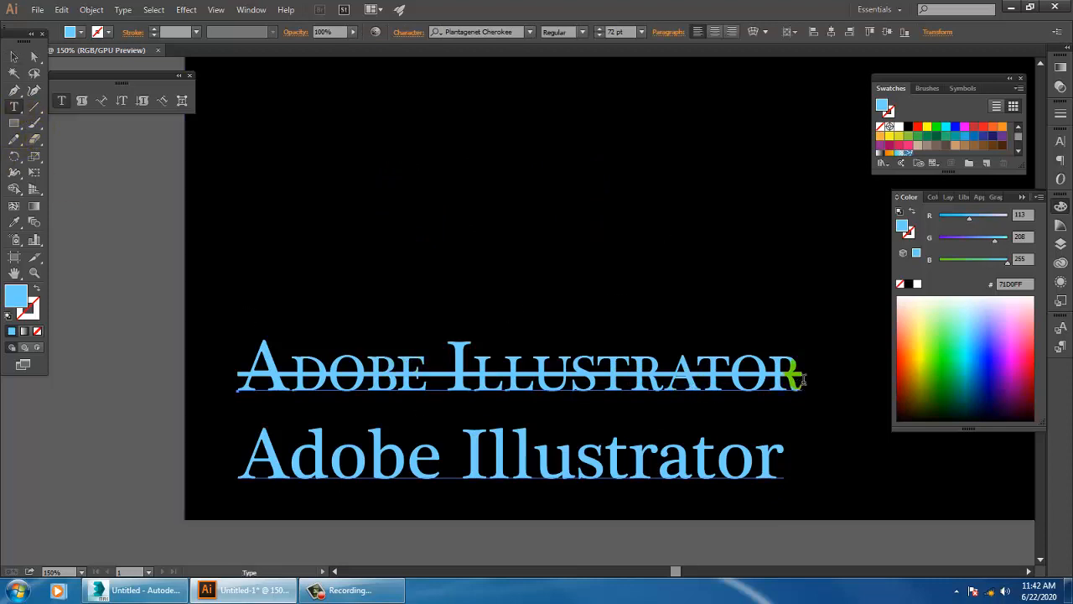
left_click_drag(801, 382, 3, 368)
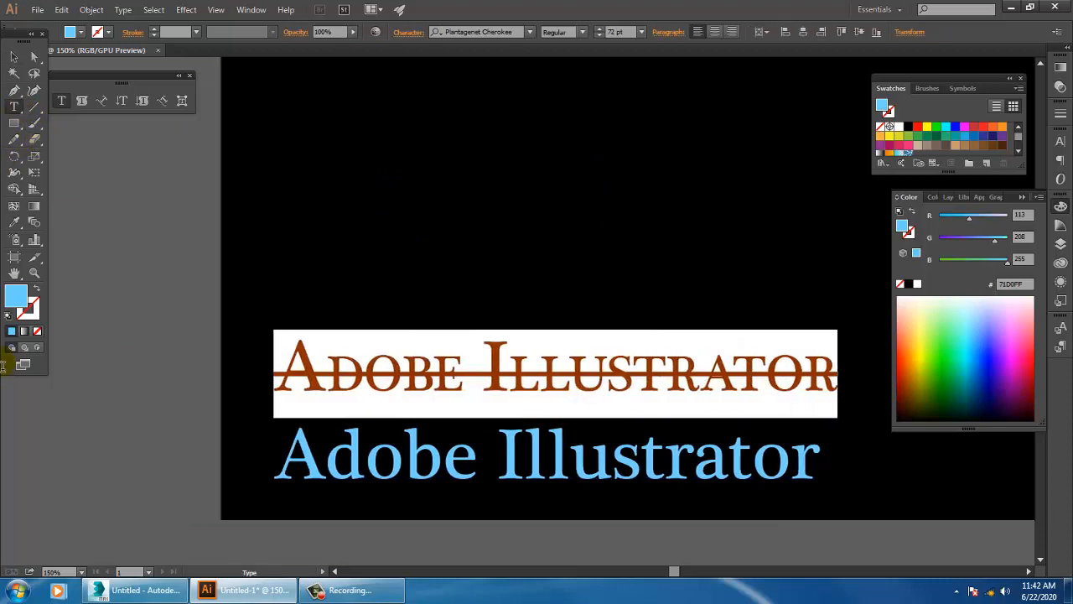
key("BackSpace")
Step: Reposition the remaining "Adobe Illustrator" text slightly higher on the black artboard
left_click(14, 56)
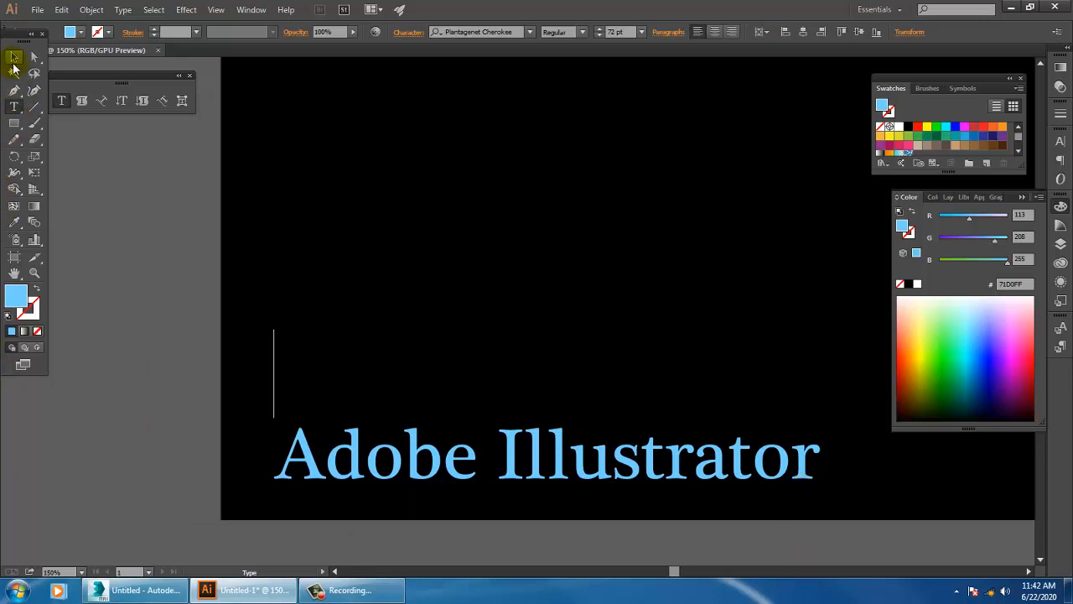
left_click_drag(483, 468, 473, 284)
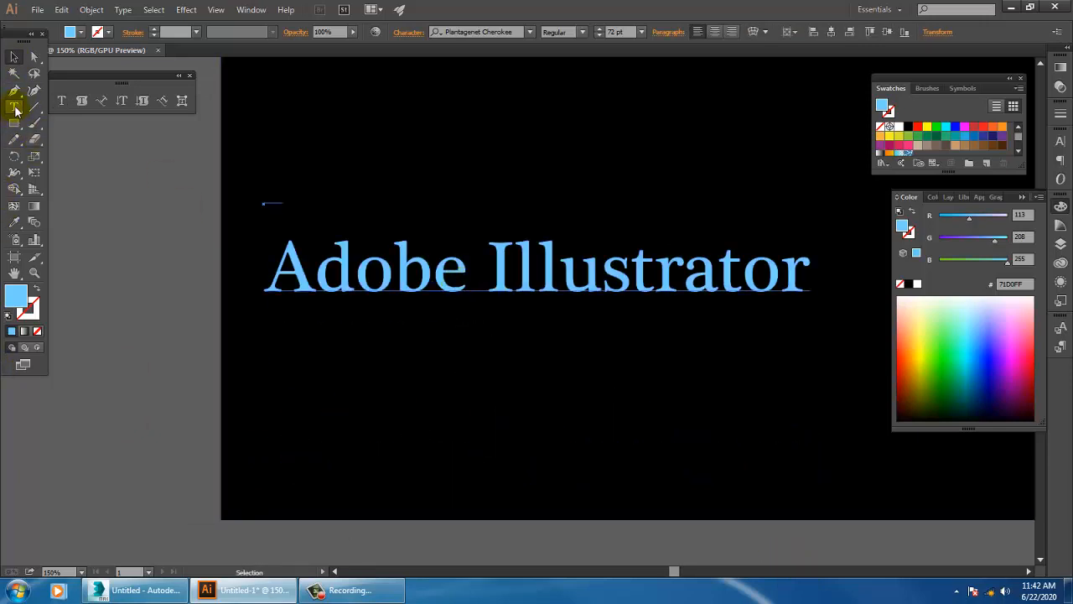
left_click(13, 107)
left_click(14, 56)
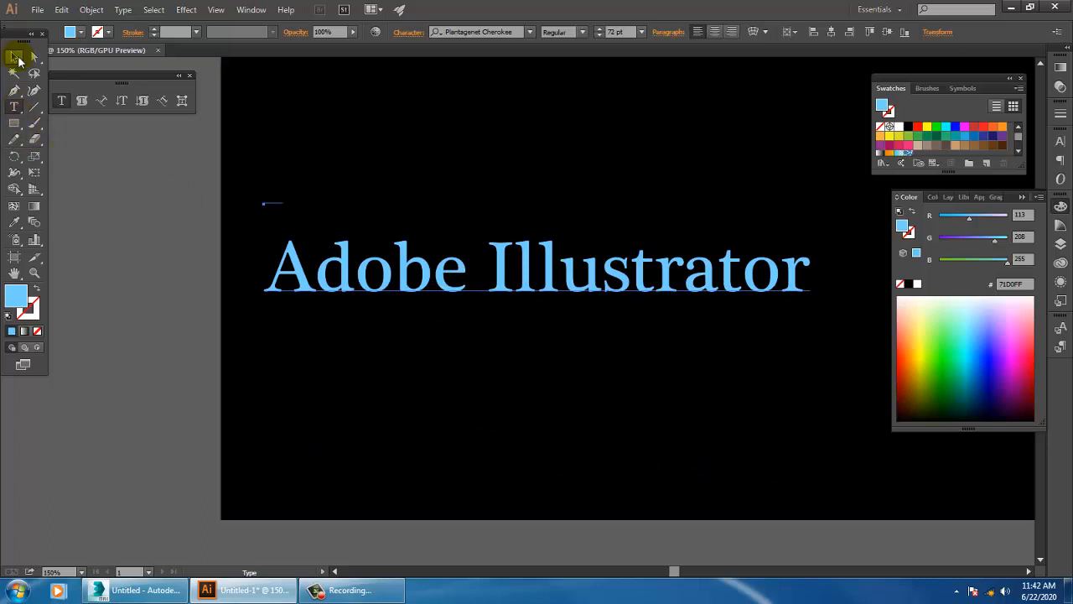
left_click_drag(520, 292, 511, 407)
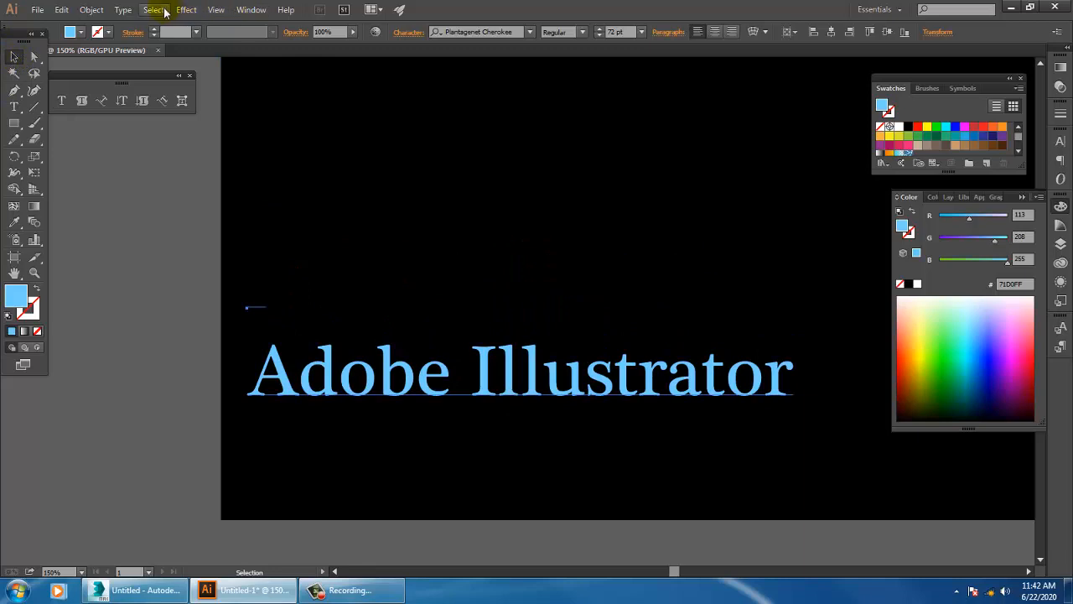
Step: Expand the "Adobe Illustrator" text into outlines with the Object and Fill options enabled
left_click(92, 10)
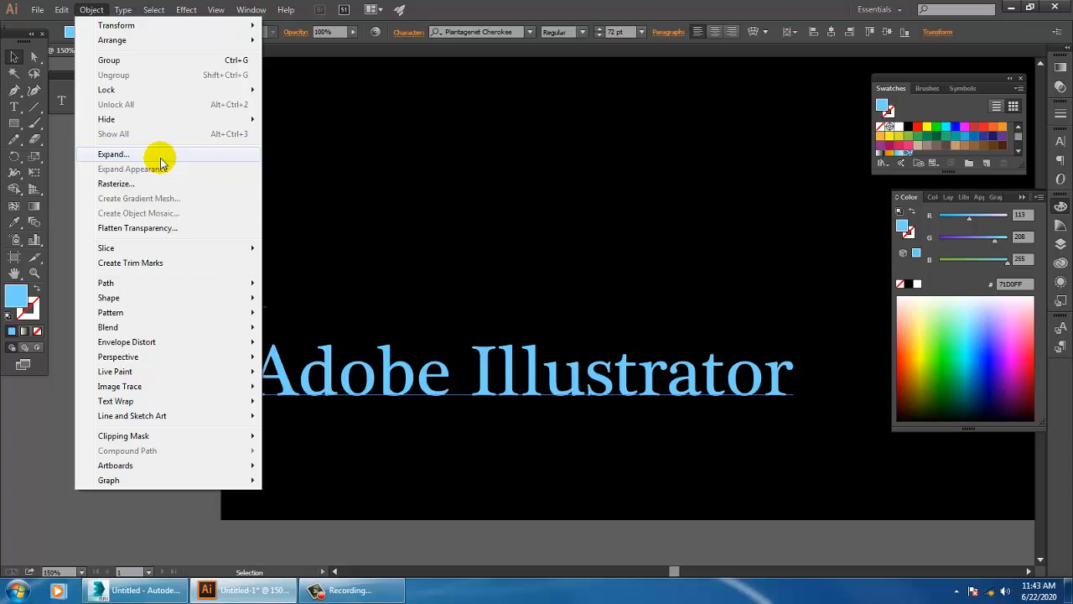
left_click(113, 154)
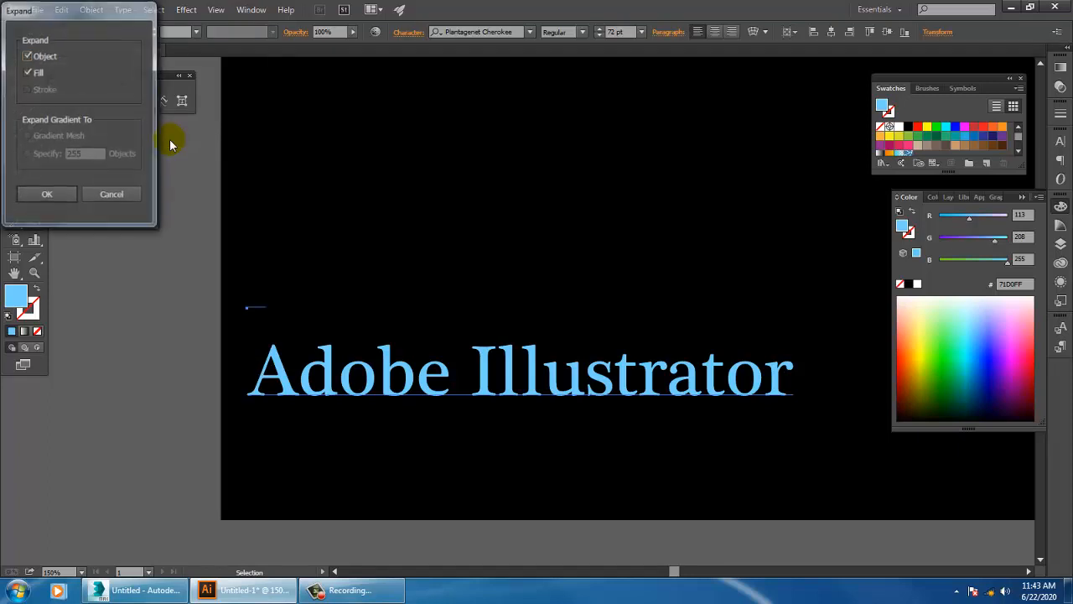
left_click_drag(18, 11, 27, 12)
left_click_drag(122, 57, 714, 103)
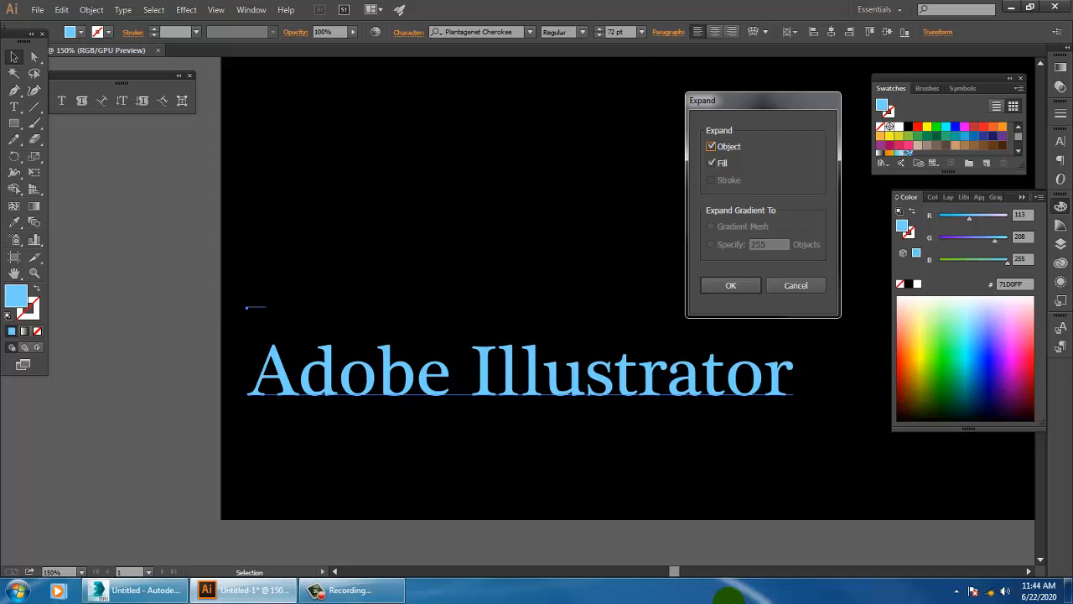
left_click(730, 285)
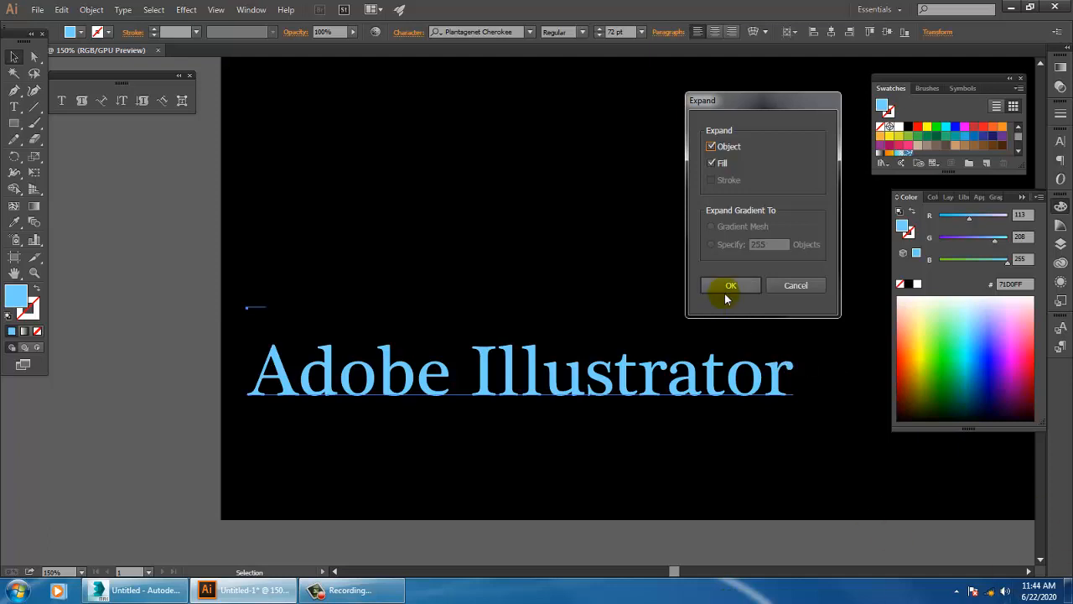
Step: Try moving the upper anchor points of the capital I in "Illustrator" with Direct Selection, and undo the change
left_click(34, 56)
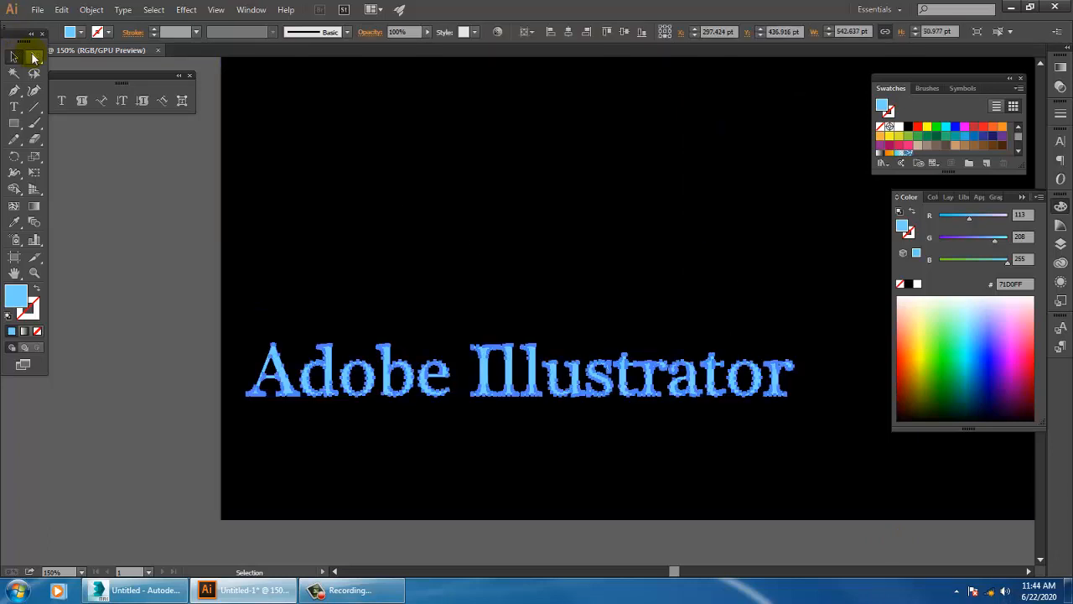
left_click(387, 367)
left_click(446, 379)
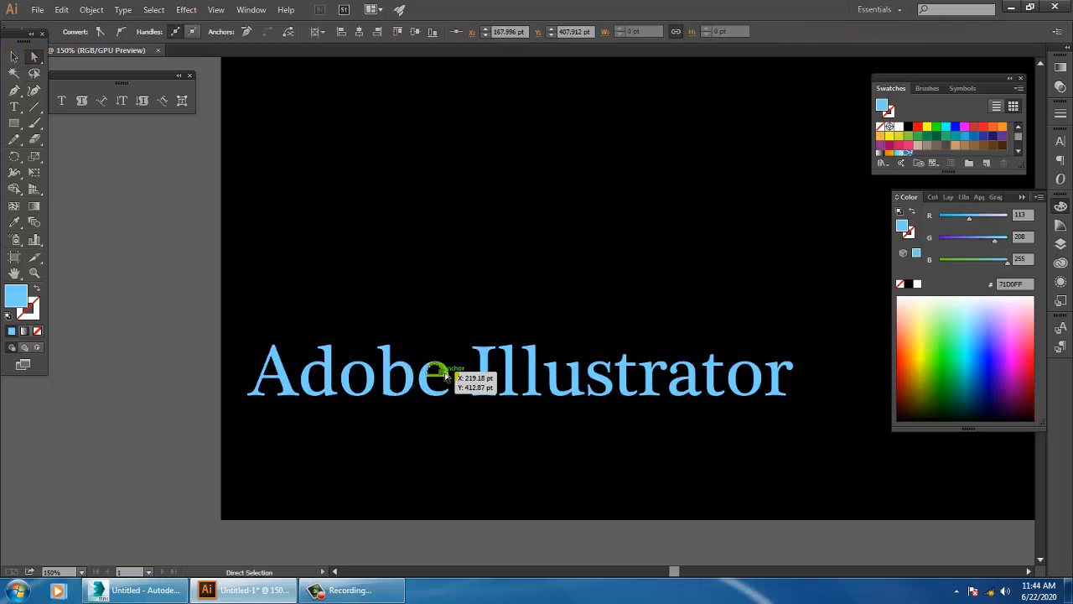
key("ctrl+plus")
key("ctrl+plus")
key("ctrl+plus")
key("ctrl+plus")
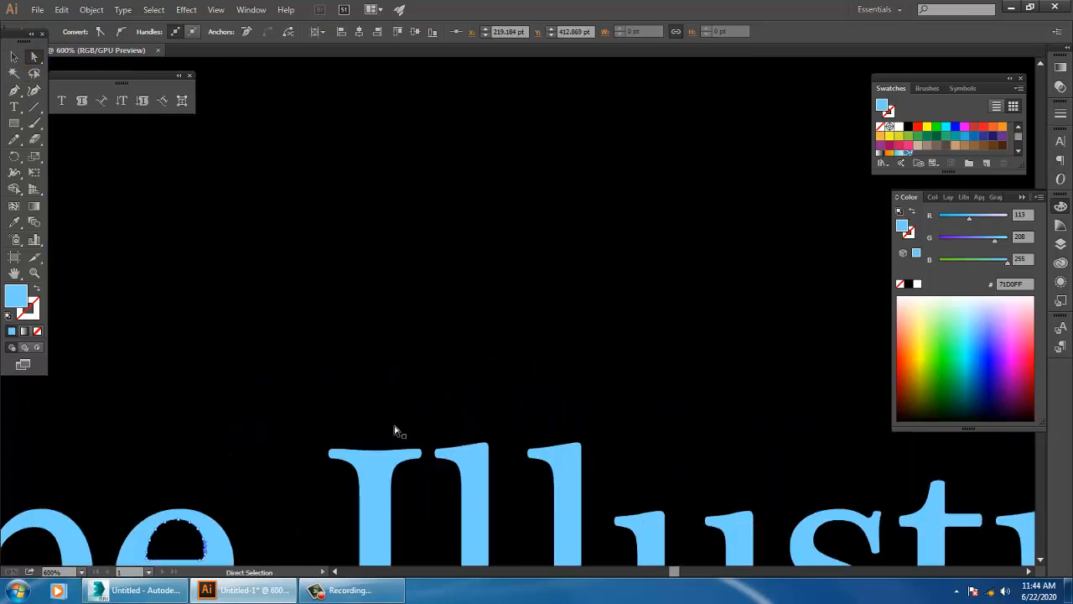
left_click_drag(379, 457, 445, 404)
left_click(349, 338)
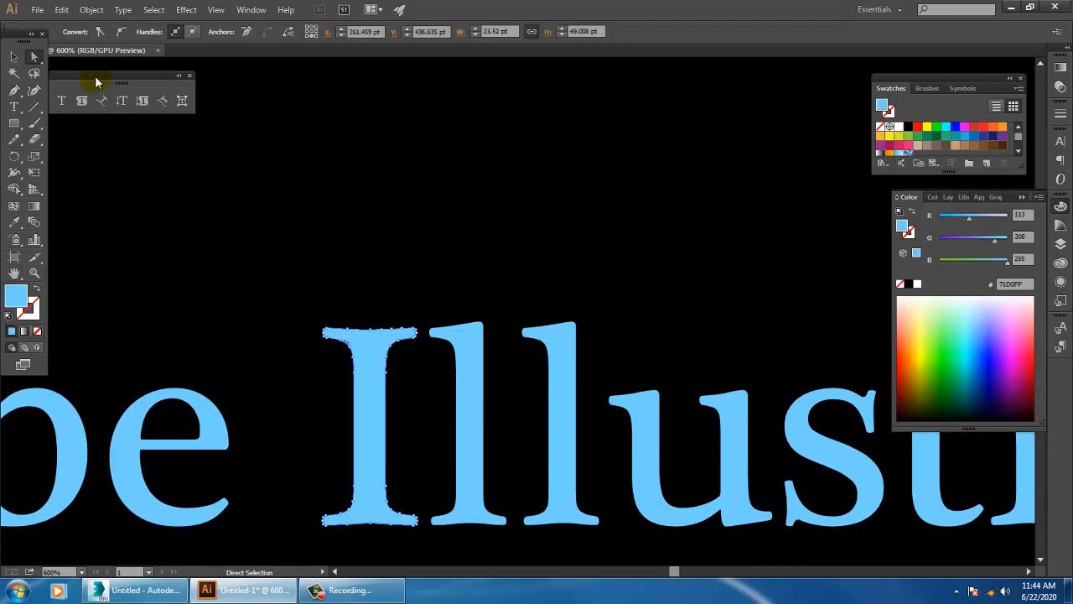
left_click_drag(311, 291, 450, 385)
left_click(377, 334)
left_click_drag(376, 380, 447, 383)
key("ctrl+z")
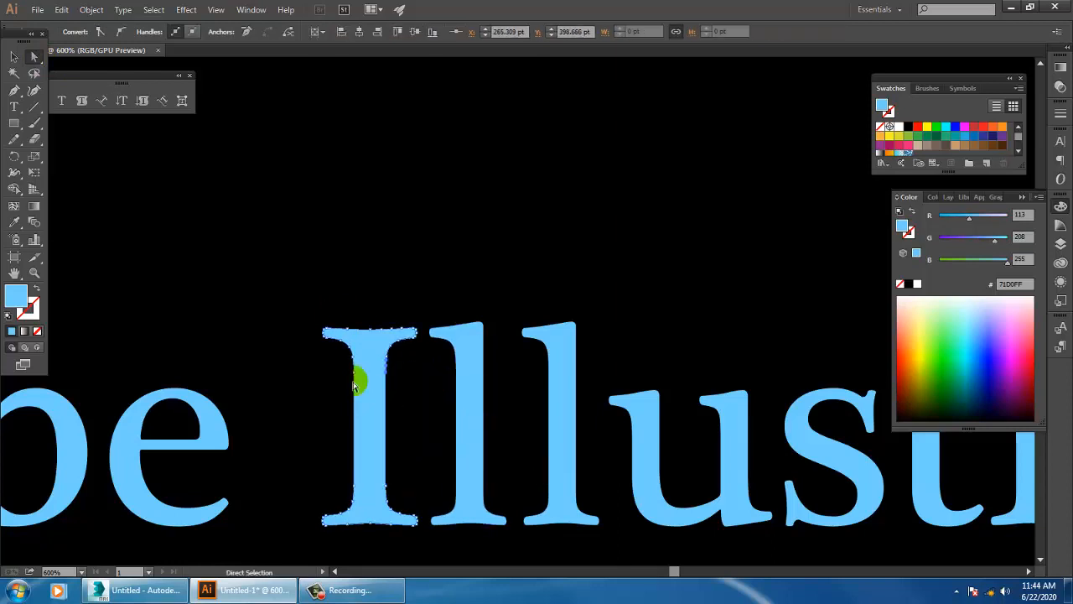
left_click_drag(291, 302, 441, 385)
left_click(371, 335)
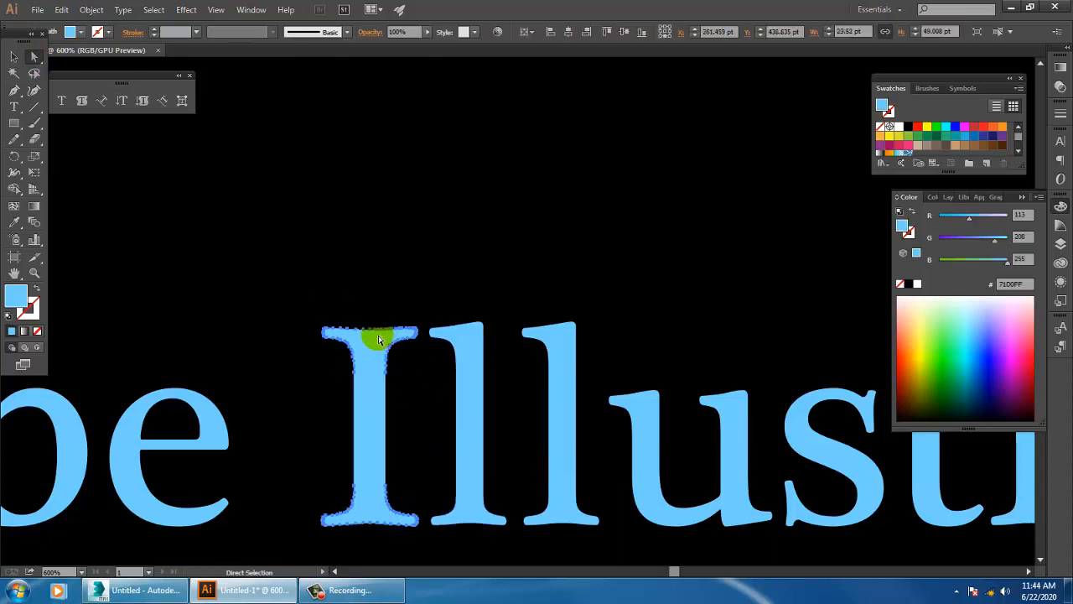
key("ctrl+minus")
key("ctrl+minus")
key("ctrl+minus")
key("ctrl+minus")
key("ctrl+minus")
key("ctrl+minus")
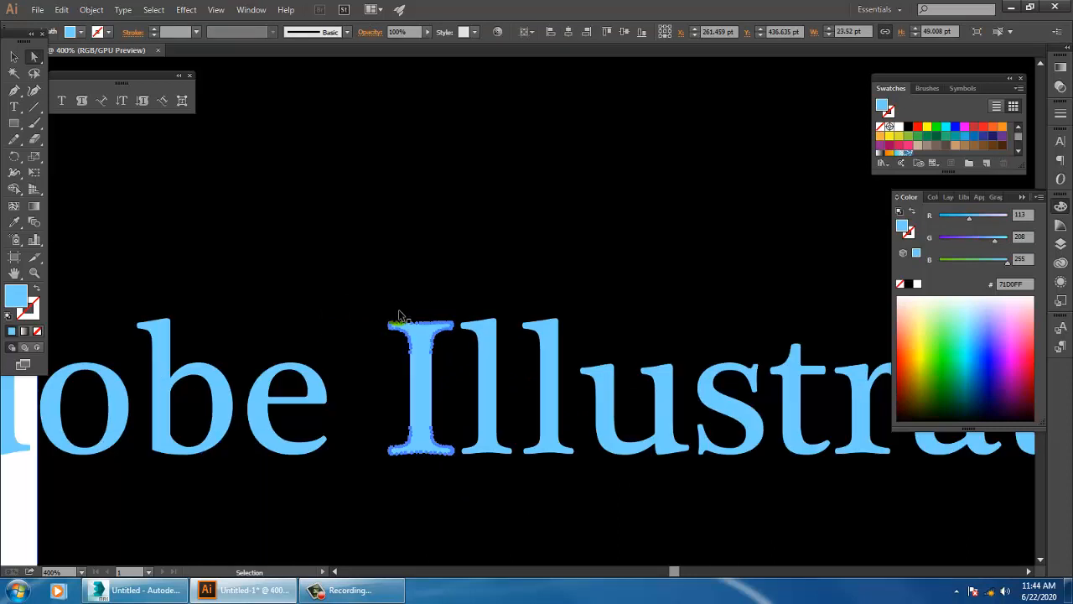
key("ctrl+z")
key("ctrl+z")
key("ctrl+z")
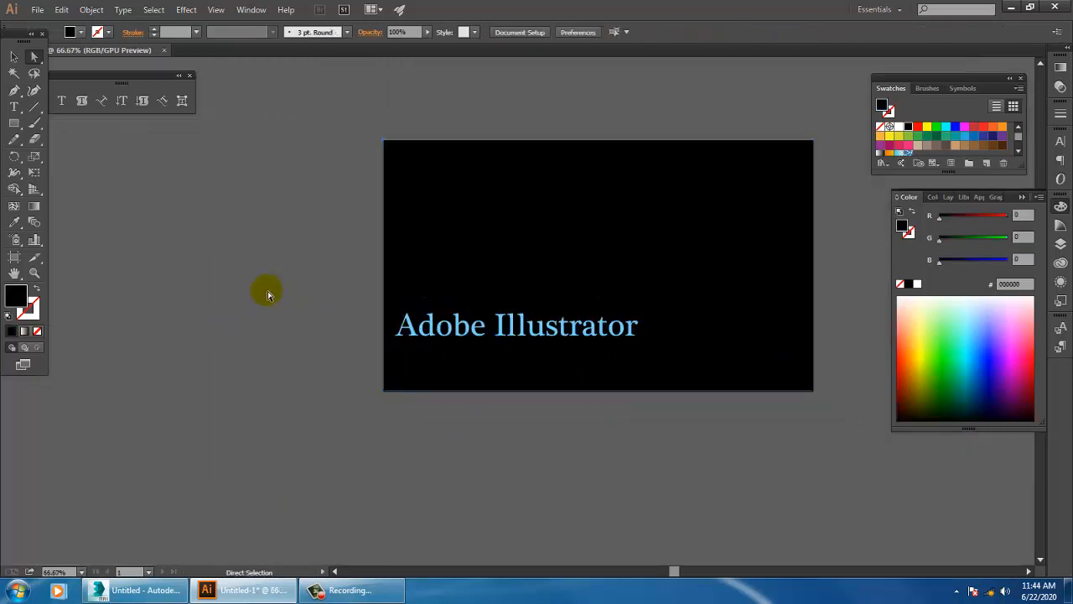
Step: Try stretching the capital I upward by its top anchor points, and undo the stretch
left_click(502, 327)
key("ctrl+plus")
key("ctrl+plus")
key("ctrl+plus")
key("ctrl+plus")
key("ctrl+plus")
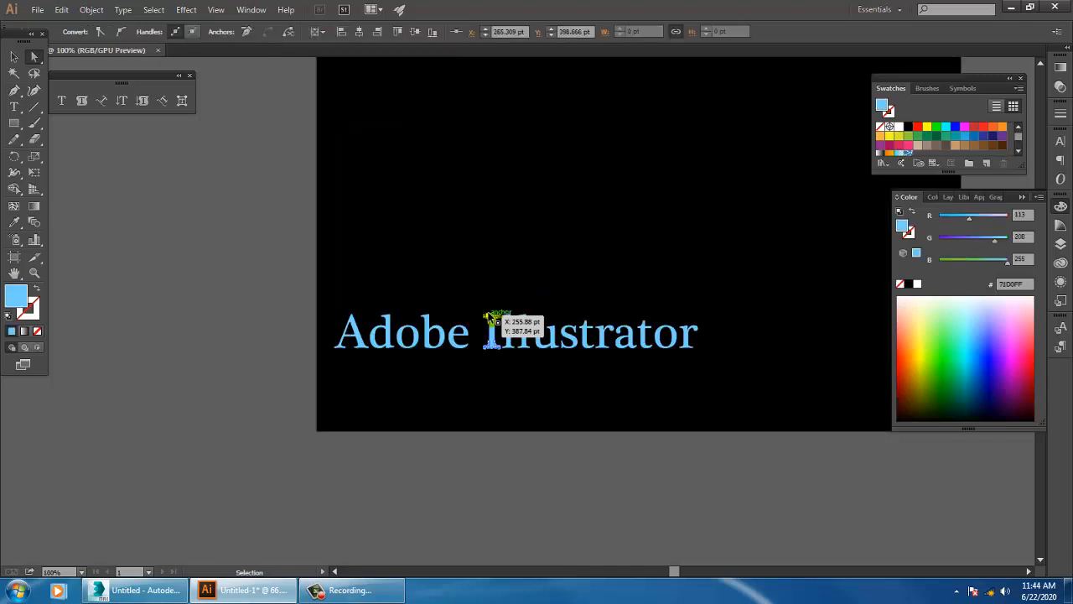
left_click_drag(336, 288, 459, 386)
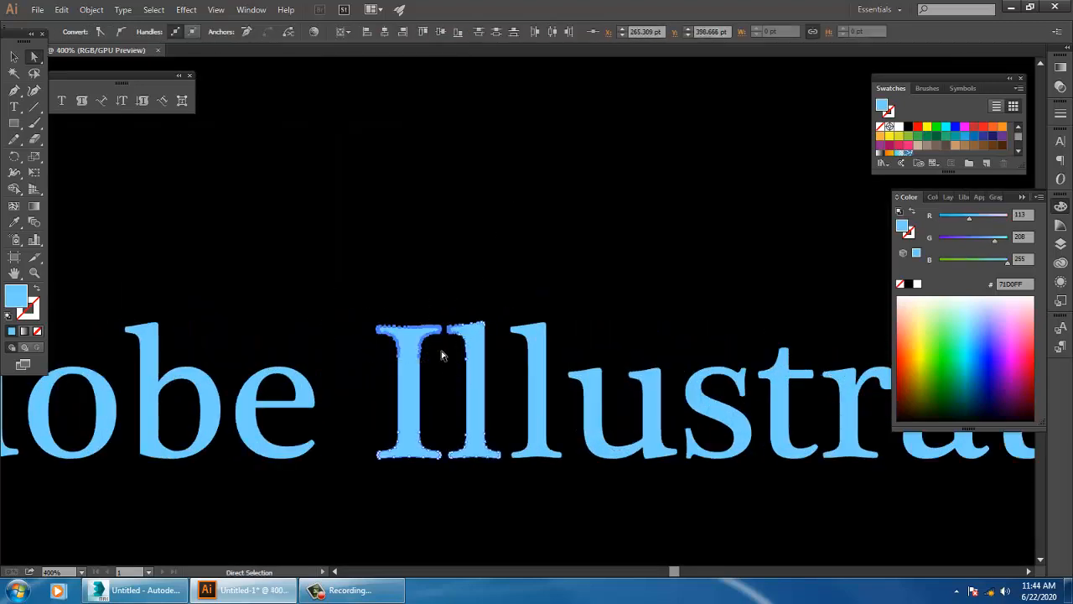
left_click_drag(339, 262, 443, 373)
left_click_drag(417, 338, 422, 221)
key("ctrl+z")
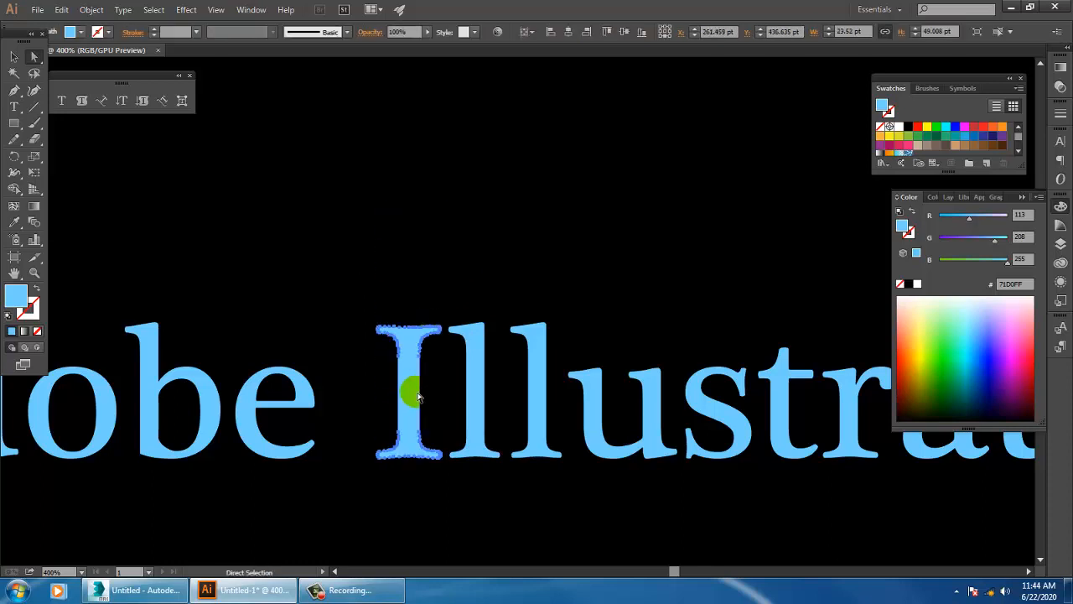
Step: Try moving the capital I and the first l of "Illustrator" individually above the word, undoing each move
left_click_drag(411, 392, 349, 161)
key("ctrl+z")
left_click_drag(459, 344, 489, 170)
key("ctrl+z")
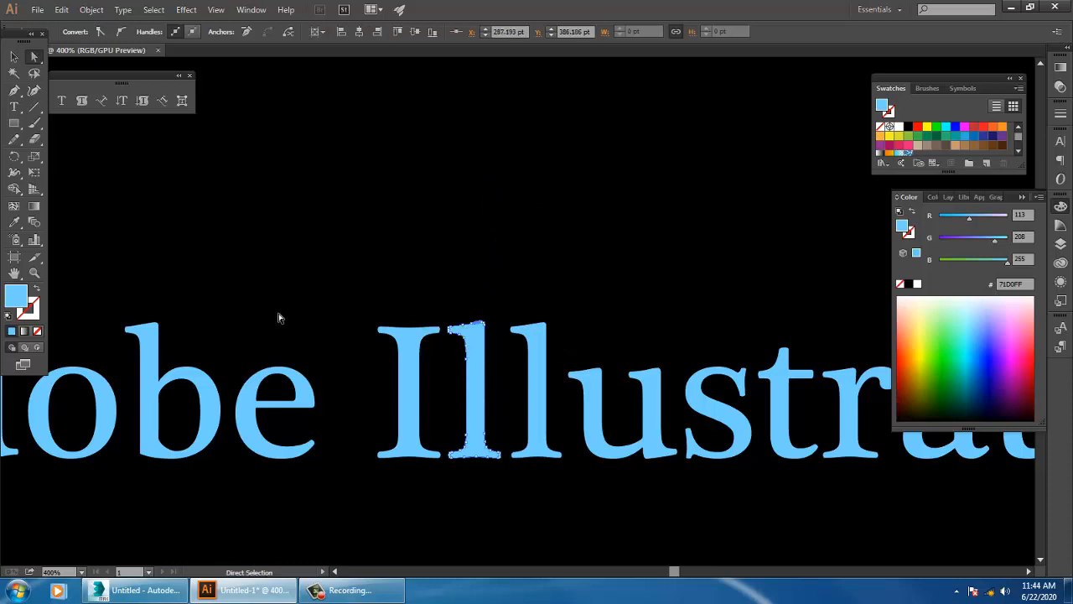
Step: Try stretching the stem of the b in "Adobe" upward by its top anchor points, and undo the changes
left_click(171, 362)
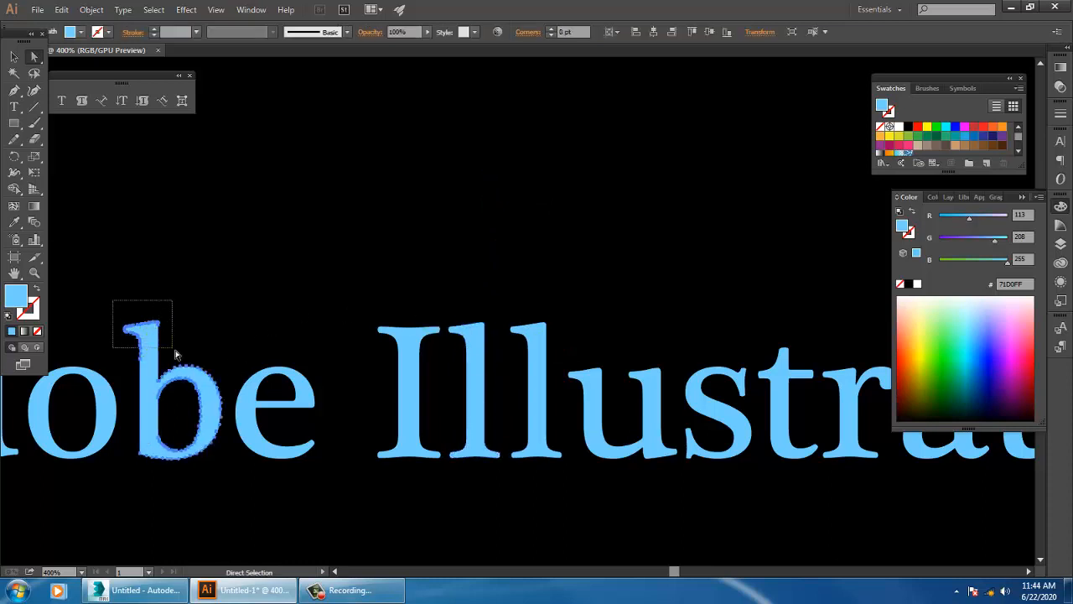
left_click_drag(175, 351, 167, 209)
key("ctrl+z")
left_click(110, 291)
left_click_drag(110, 291, 168, 358)
left_click(151, 321)
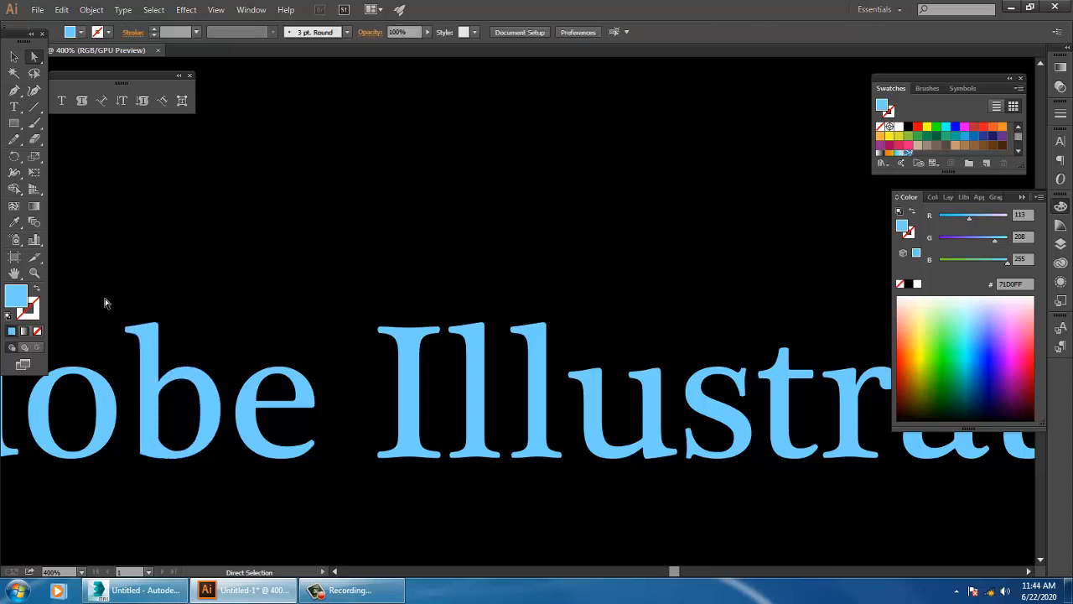
left_click_drag(105, 302, 196, 373)
left_click_drag(150, 326, 165, 229)
key("ctrl+z")
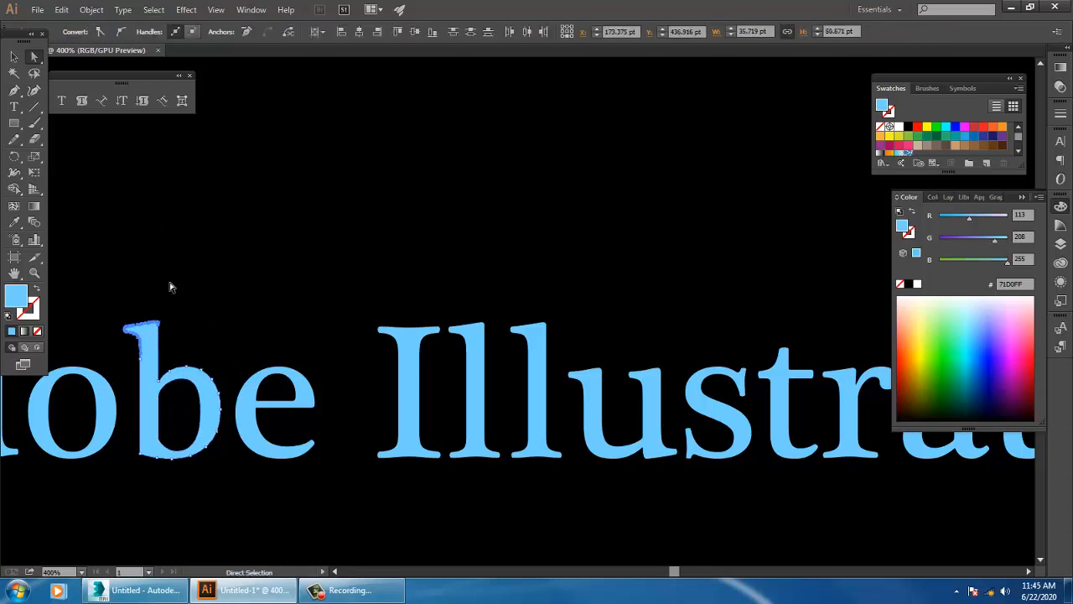
Step: Select the whole expanded "Adobe Illustrator" text to examine its outlines, and deselect it
key("ctrl+minus")
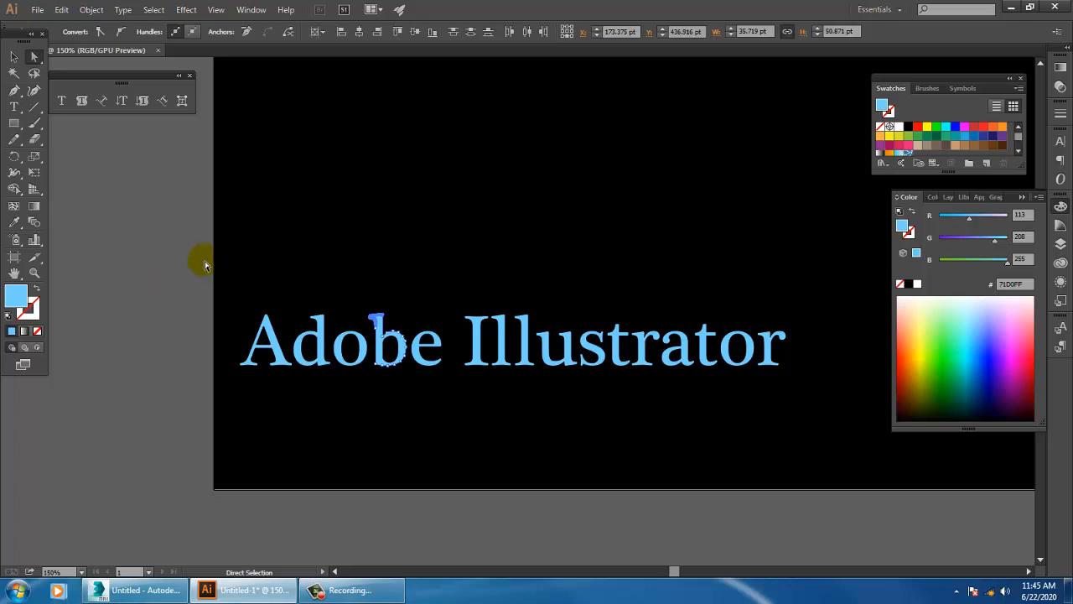
left_click(11, 108)
left_click(12, 57)
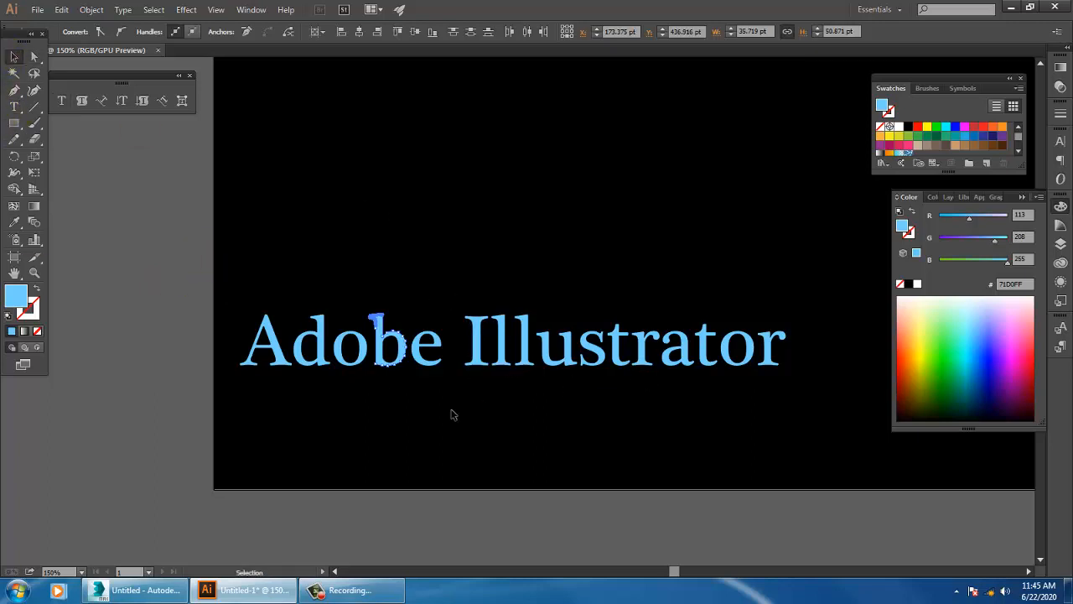
left_click(336, 355)
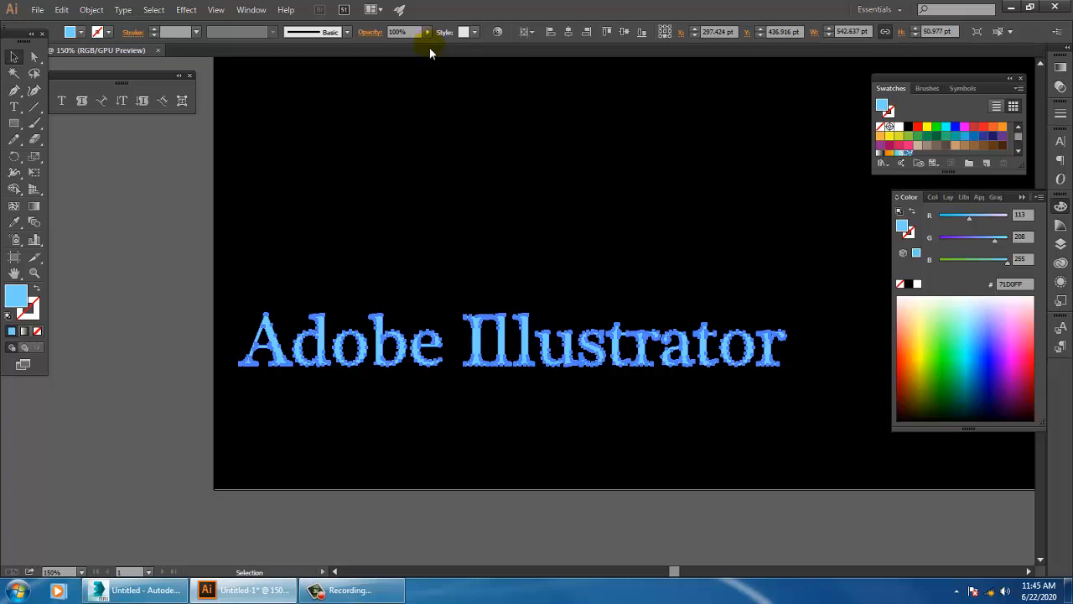
left_click(568, 226)
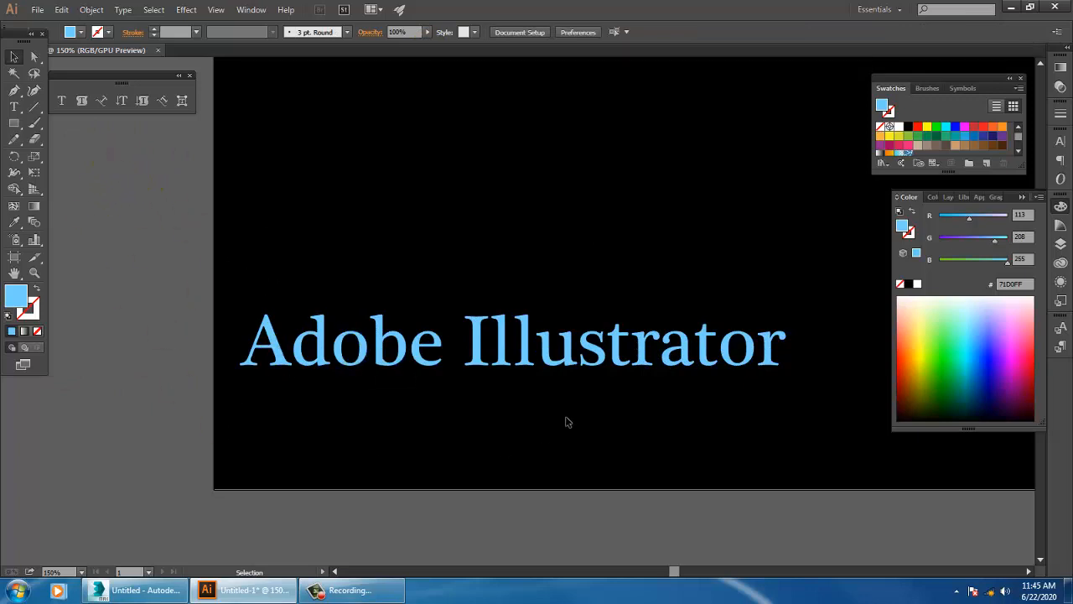
left_click_drag(615, 285, 554, 340)
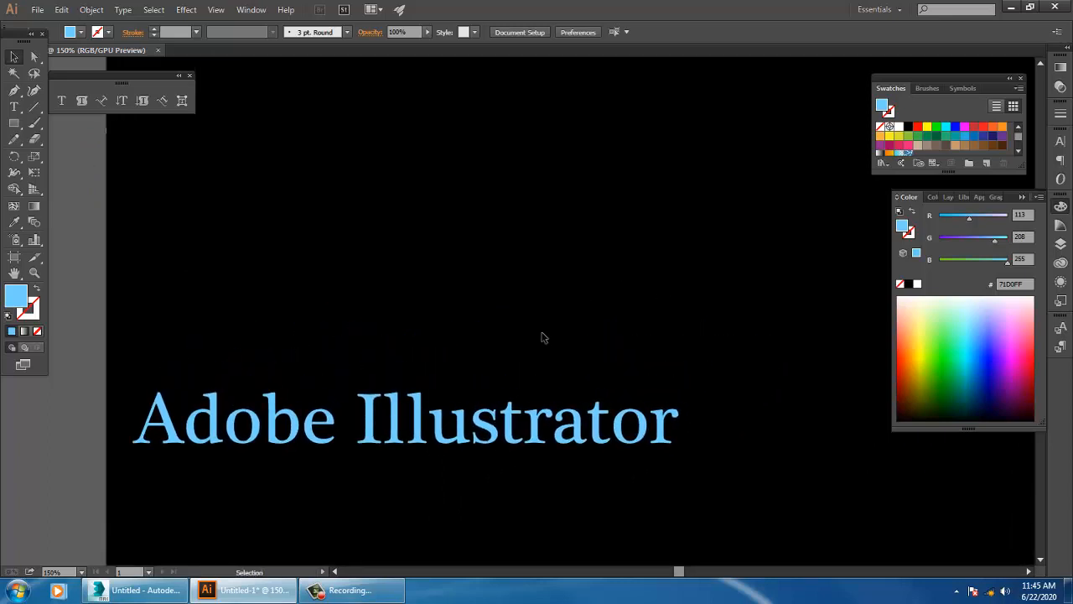